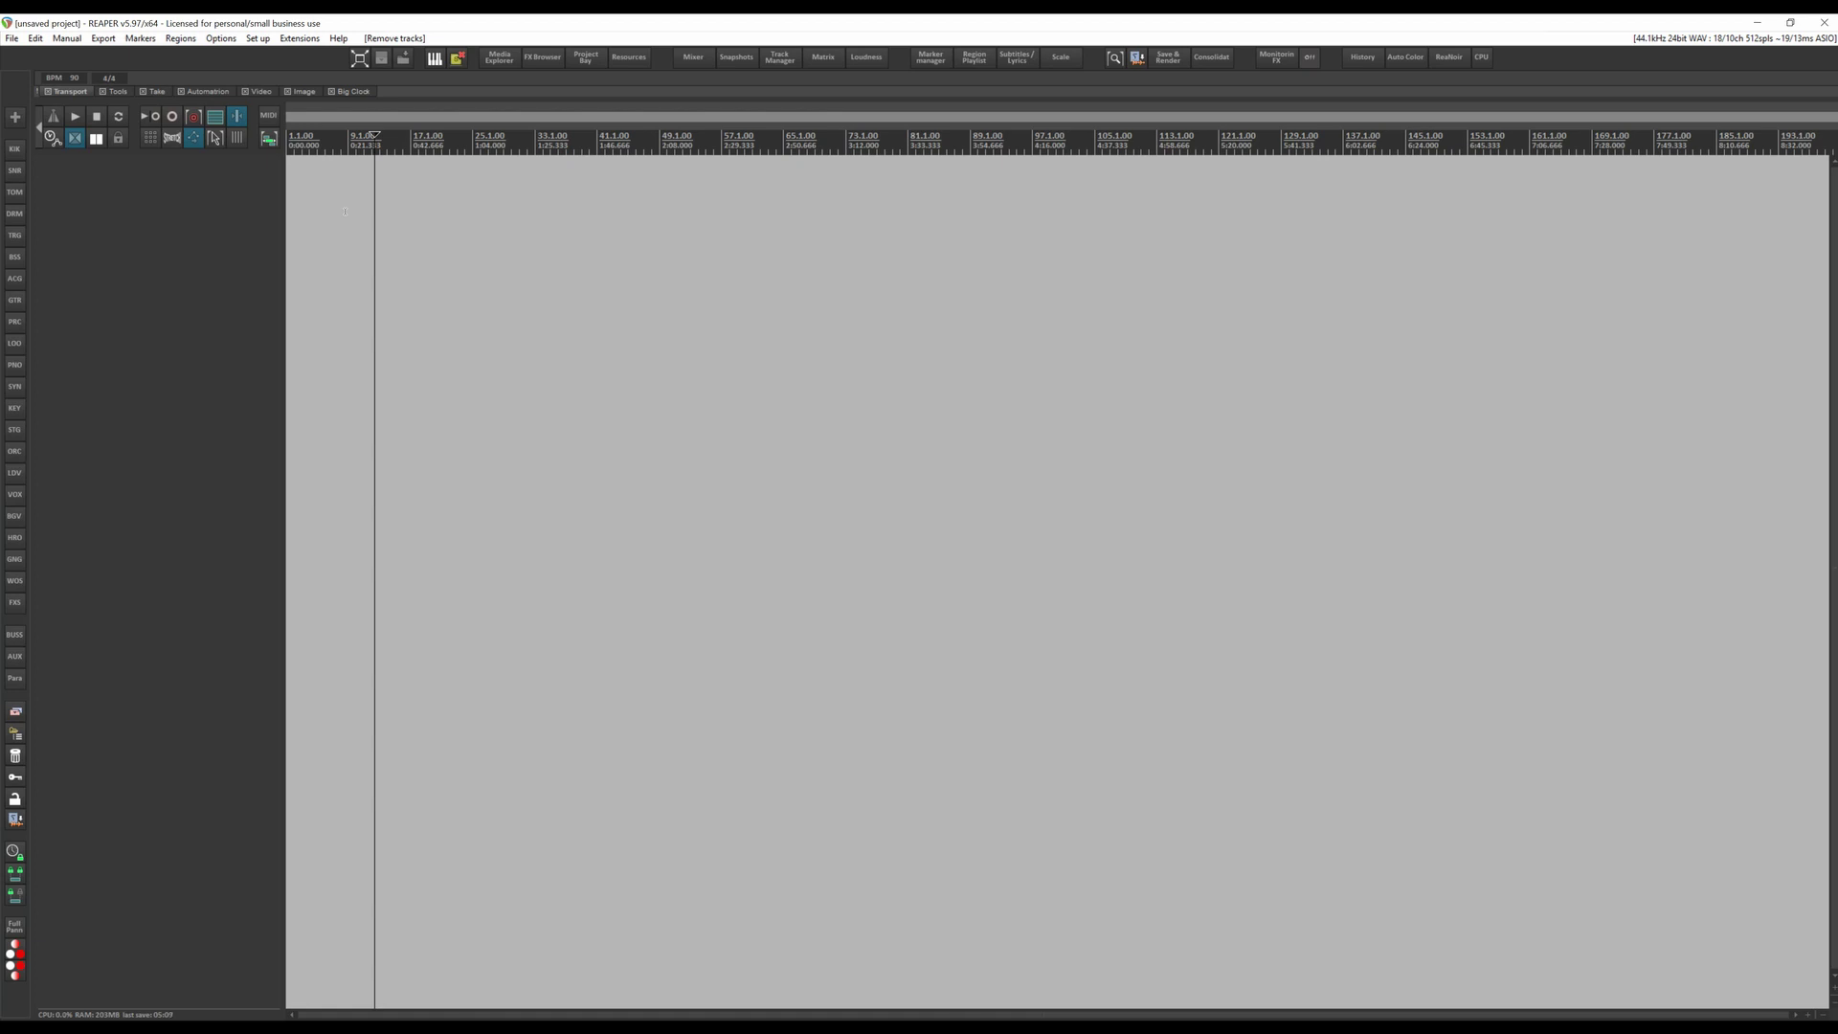
Step: Add a new track named "Talk back" and enlarge its height so all track controls show
double_click(140, 237)
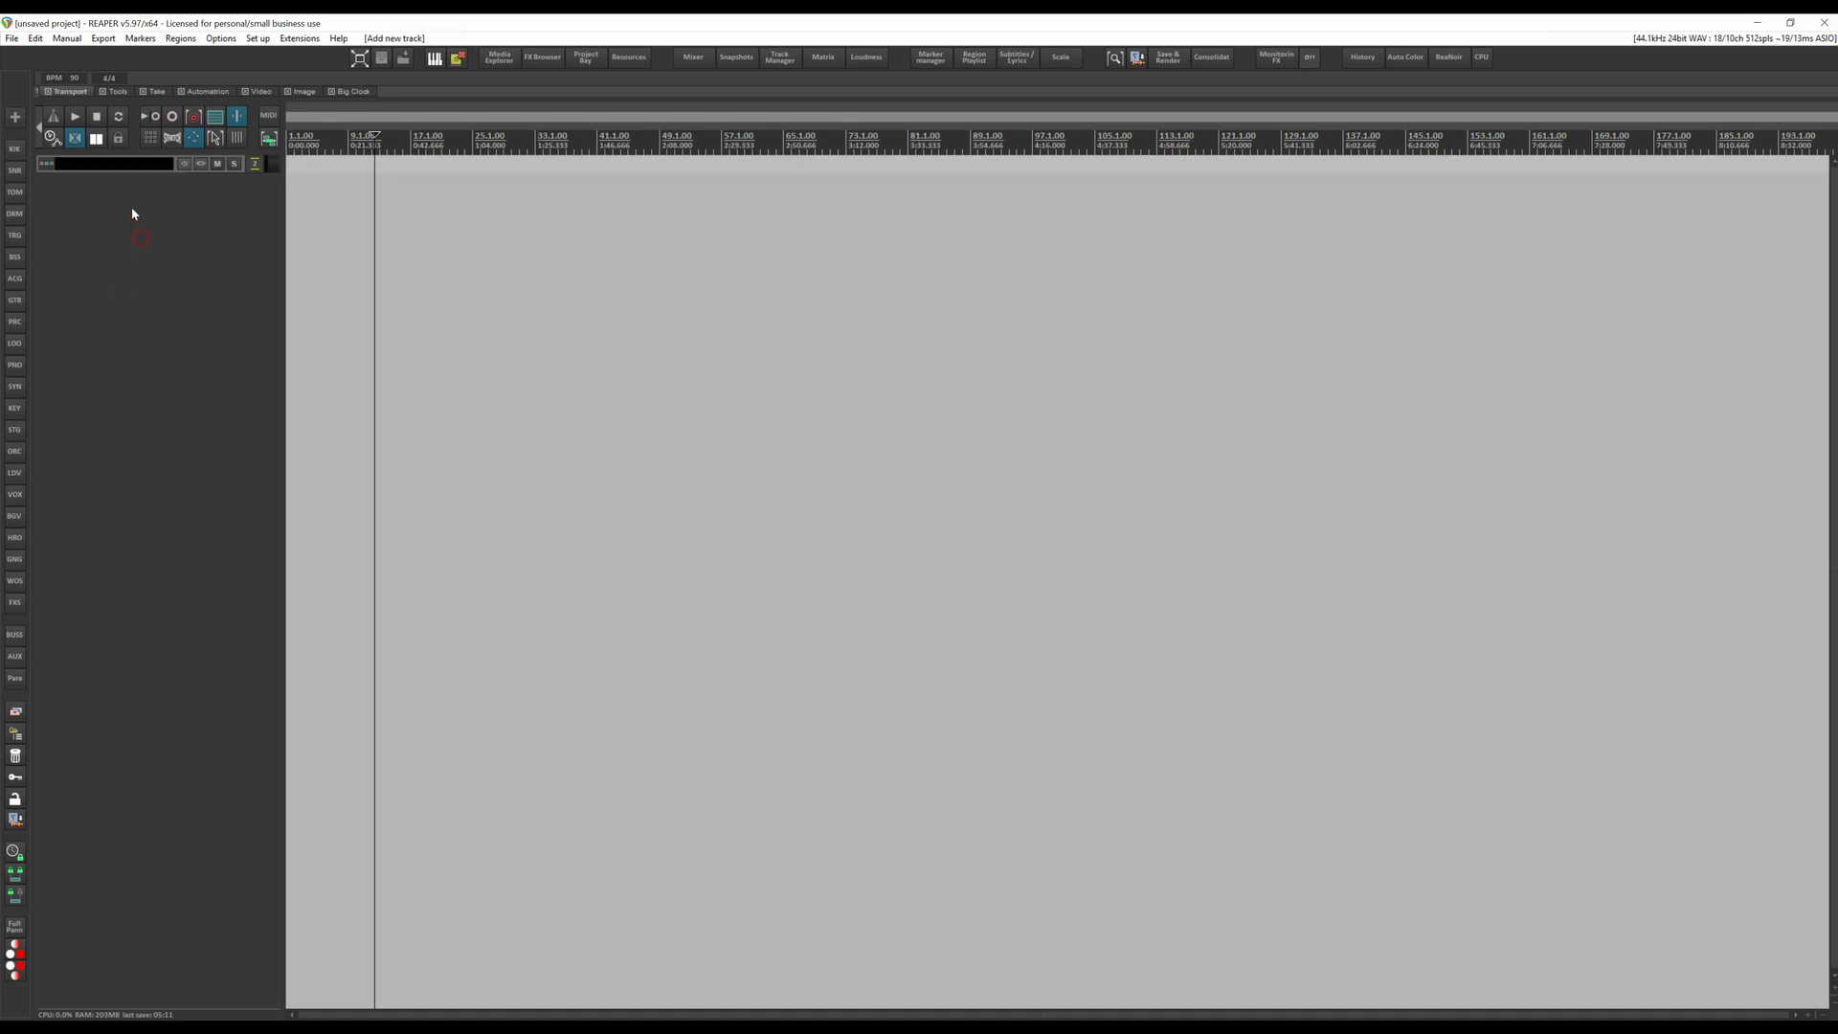
double_click(124, 160)
text(Talkback)
key(Return)
scroll(254, 235, up, 5)
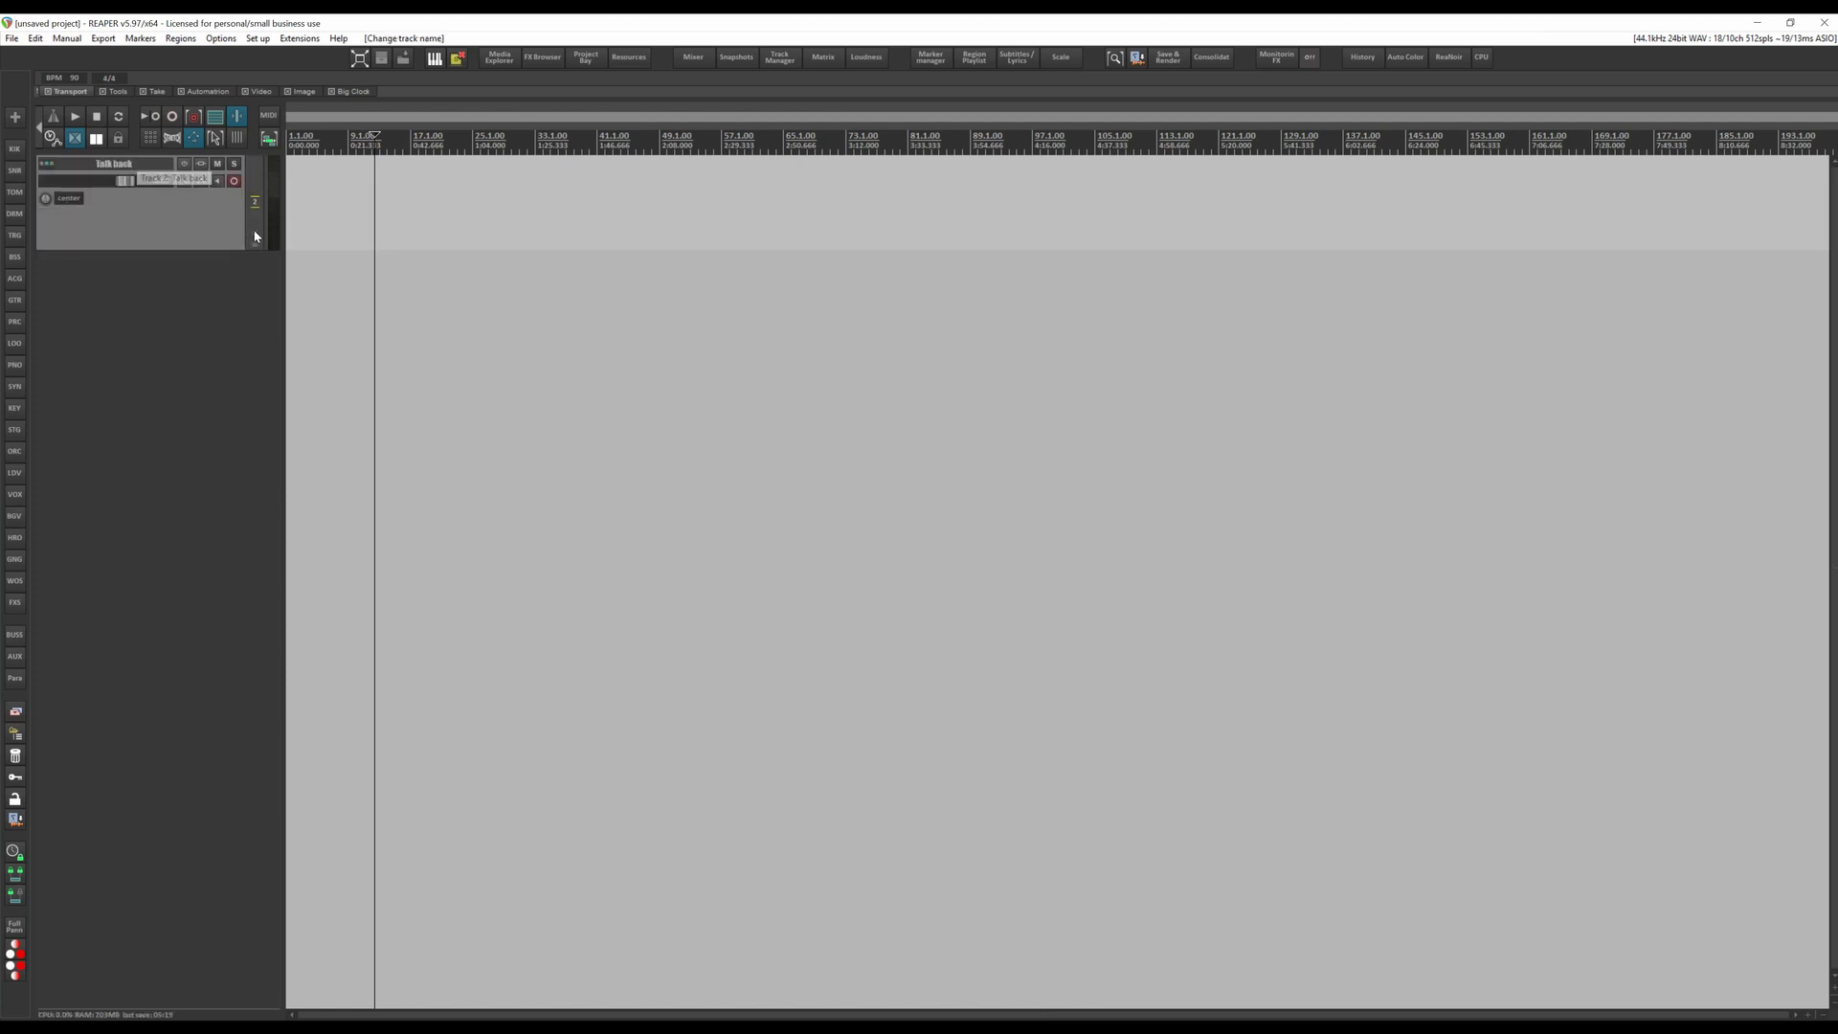
Step: Arm the Talk back track for recording with the mono input MIC/LINE/HIZ 1
click(233, 182)
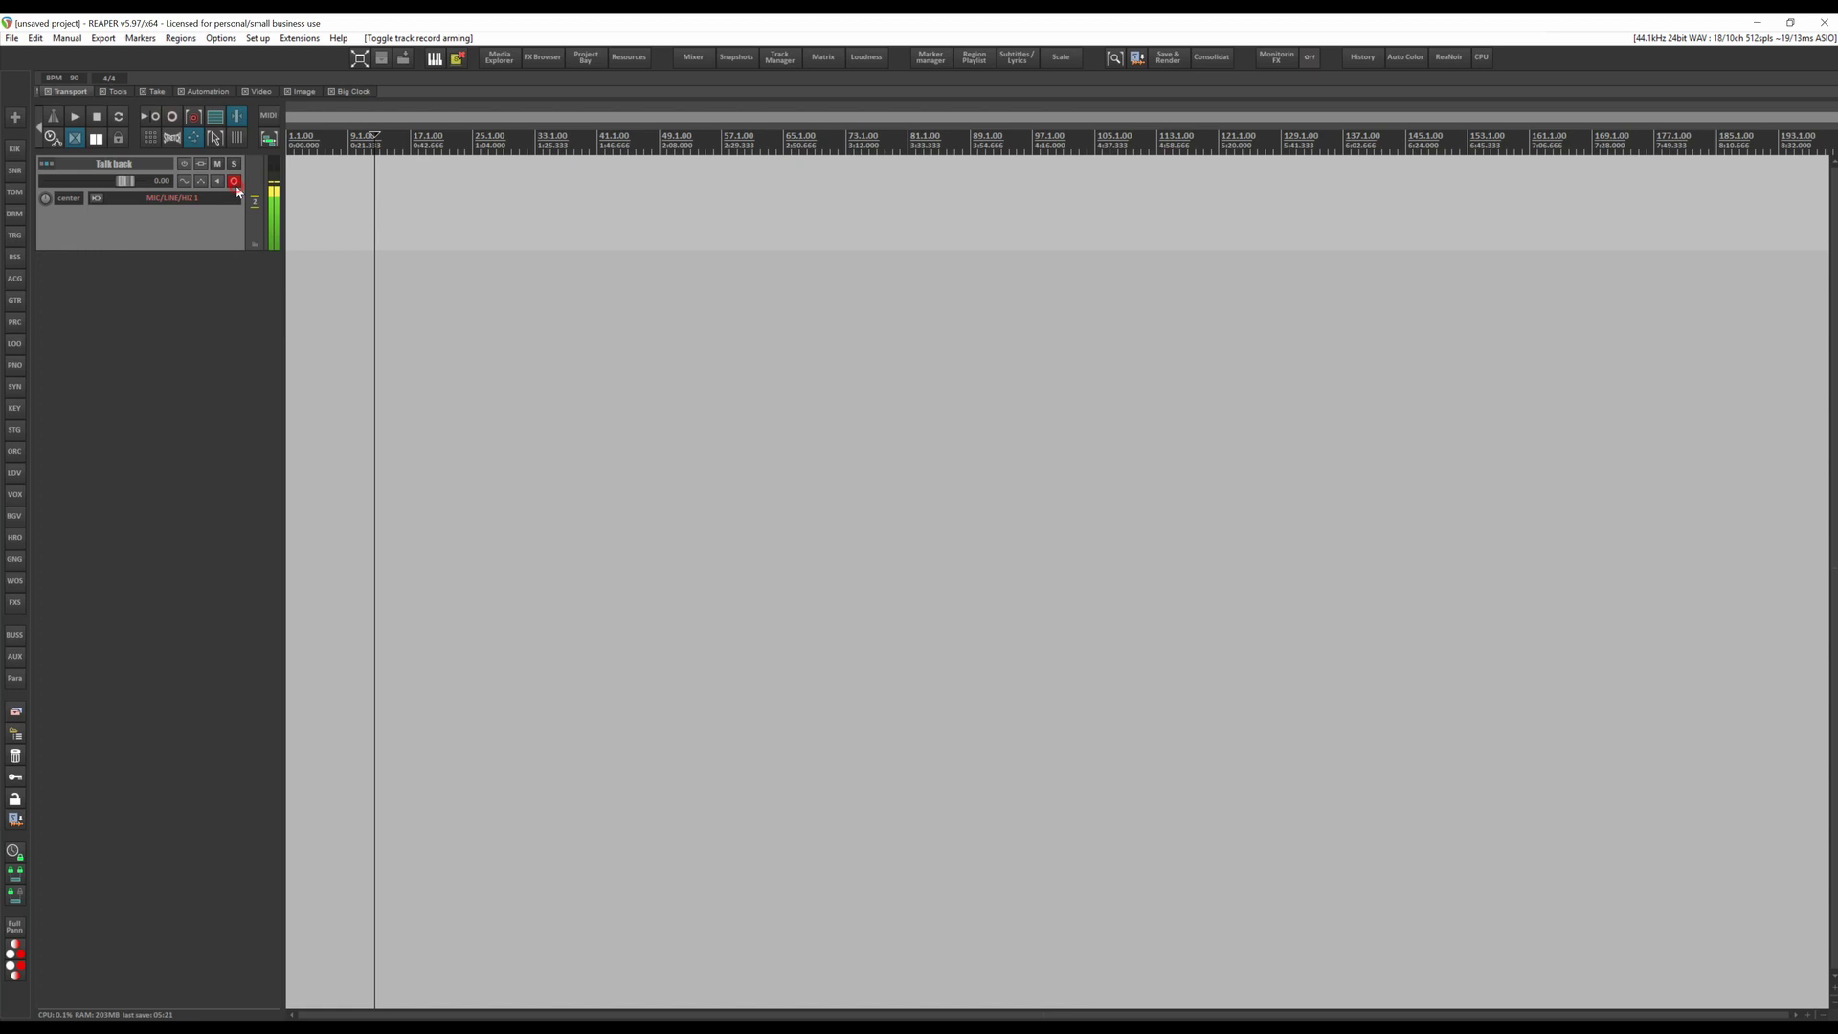
click(179, 203)
mouse_move(215, 215)
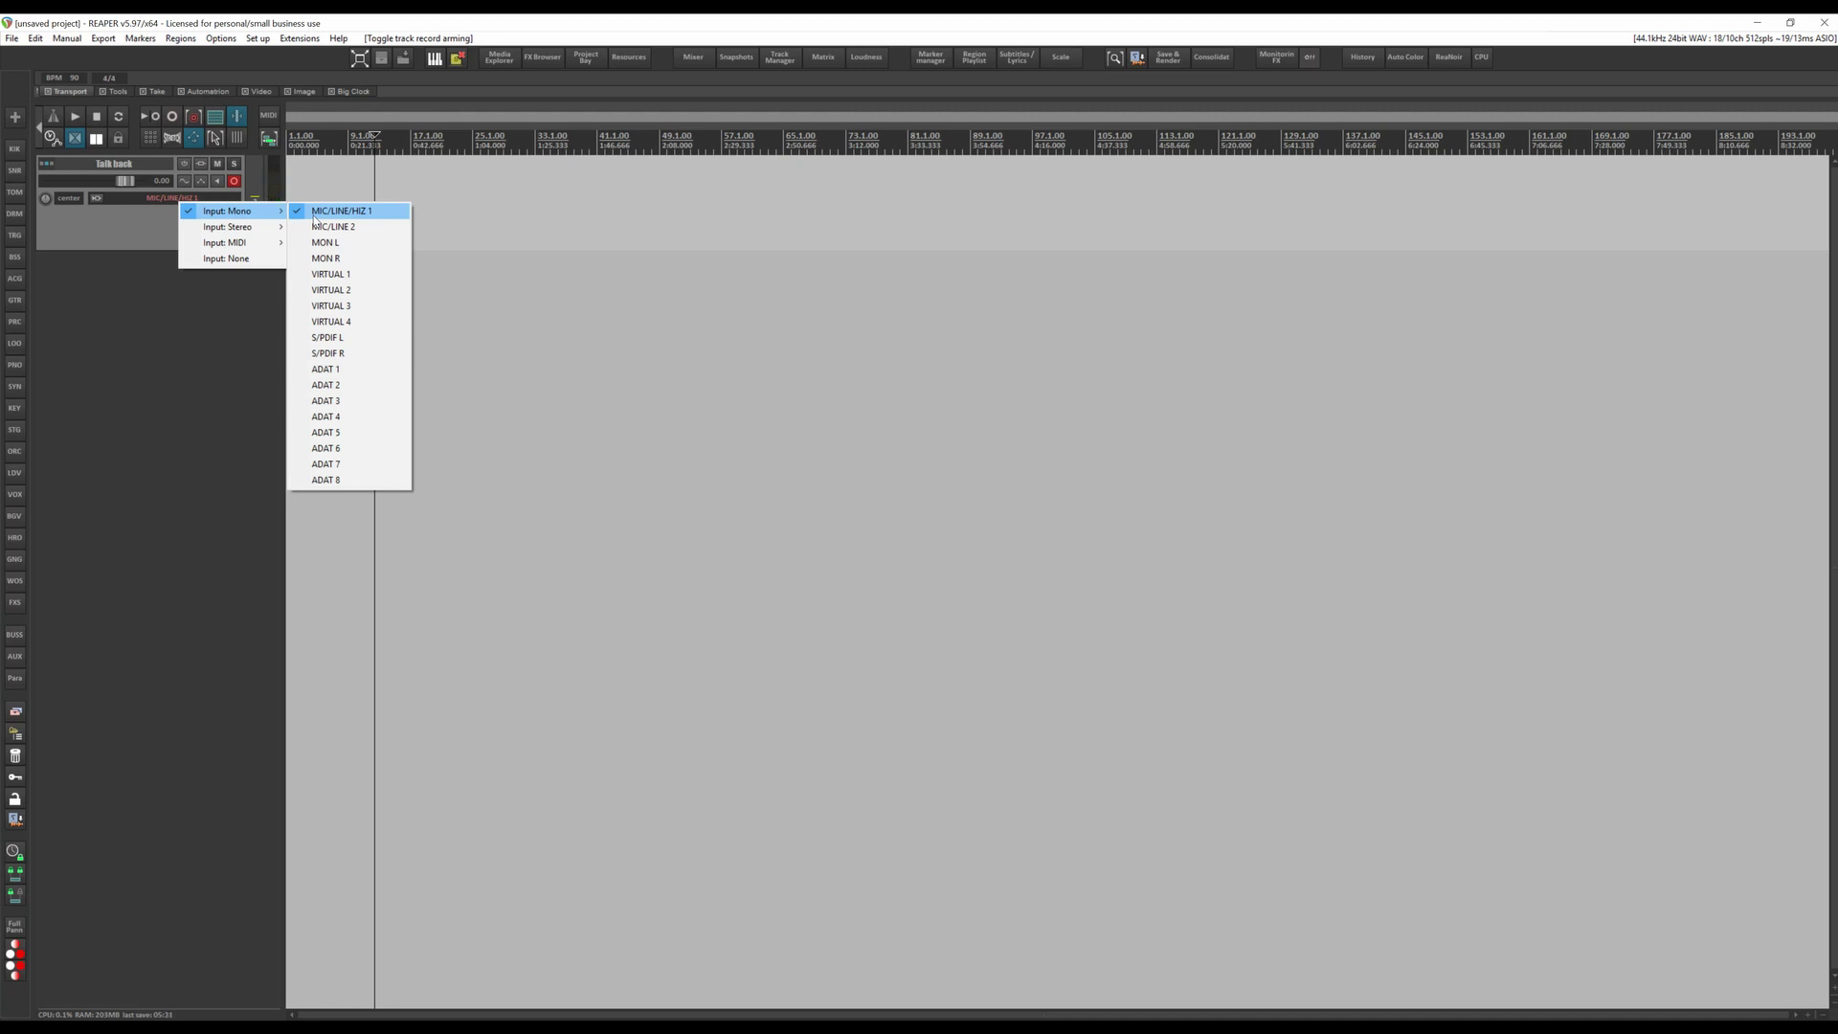
click(314, 216)
Step: Disable the Talk back track's master send and route it to the hardware output MON L / MON R
click(96, 197)
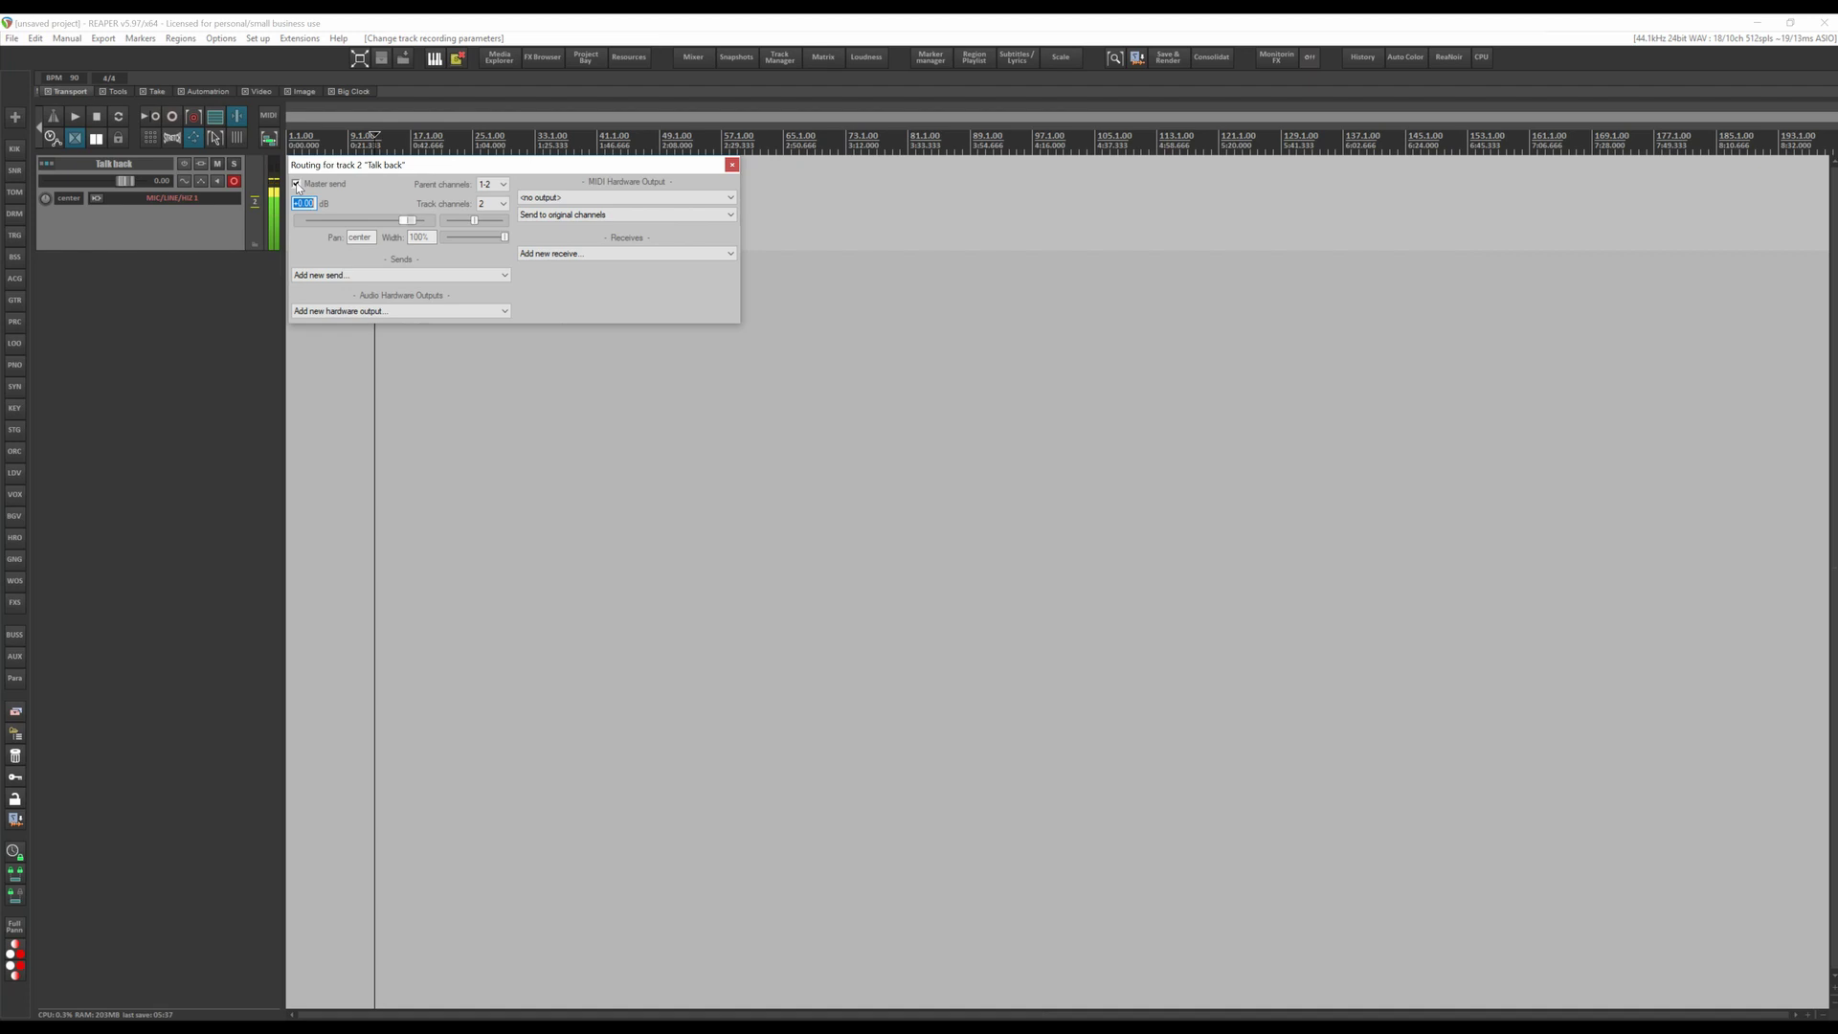
click(297, 185)
click(378, 311)
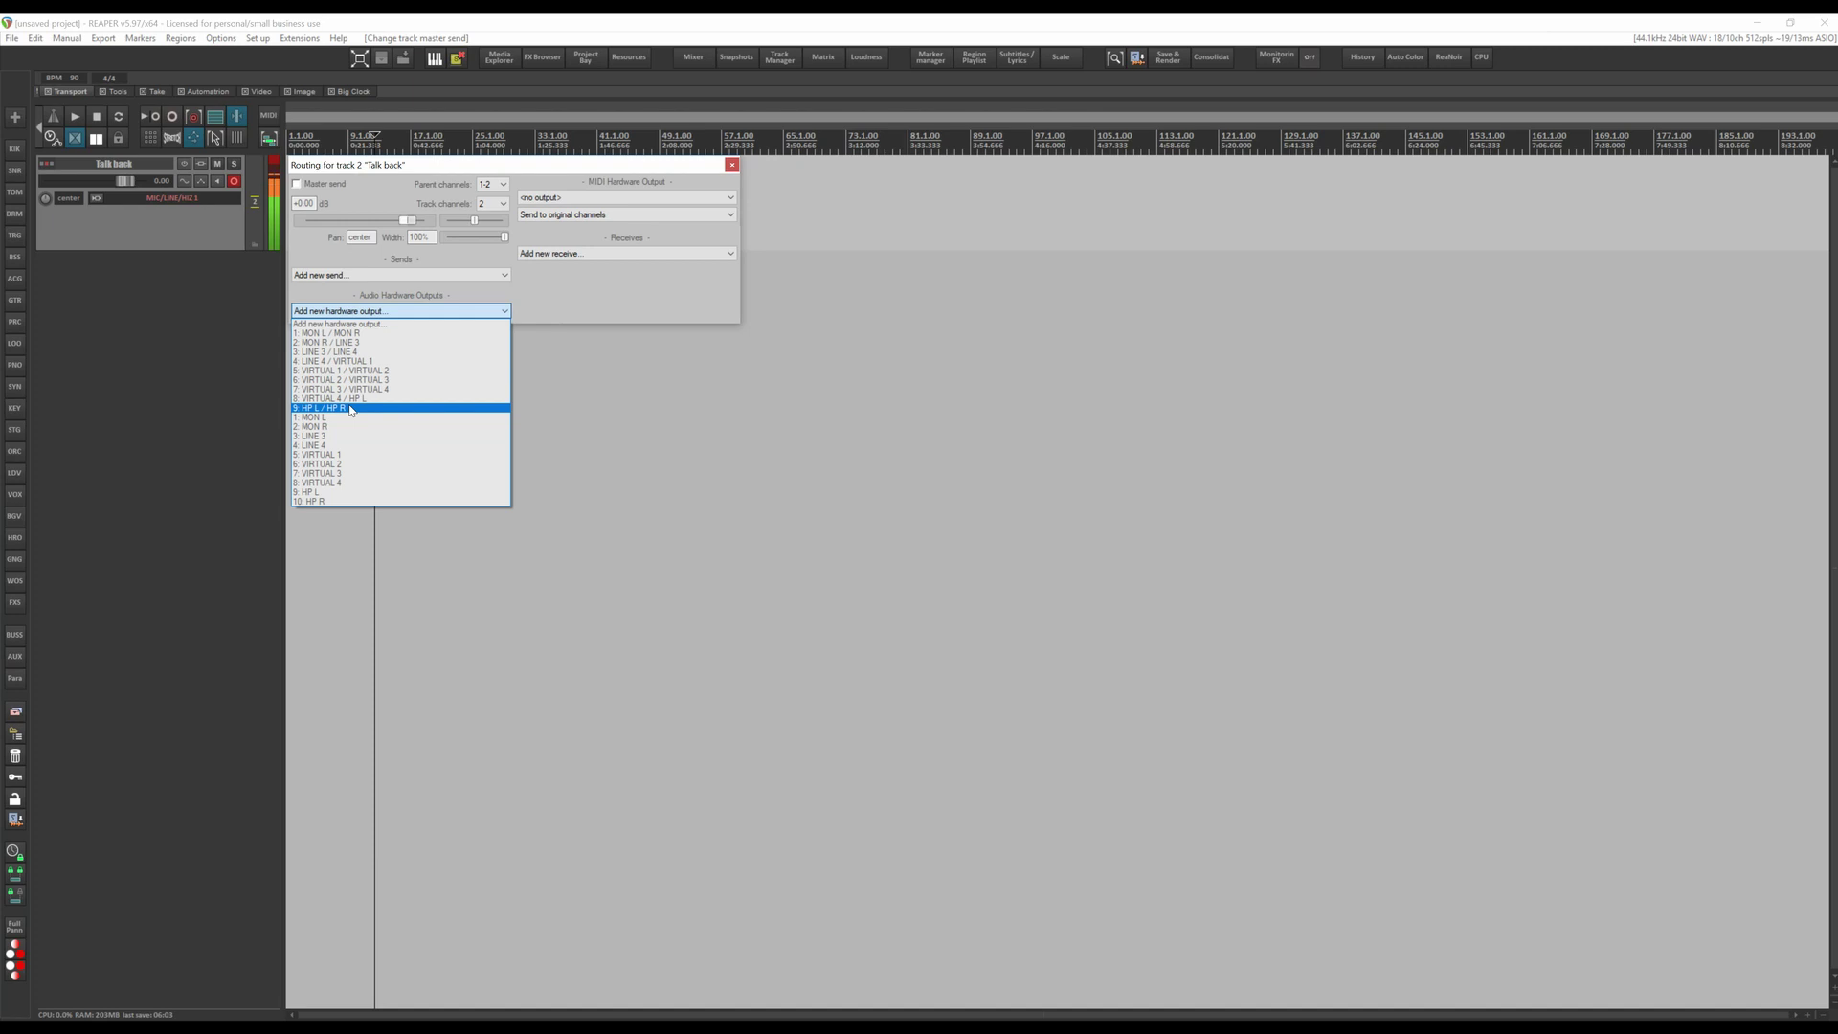
click(341, 333)
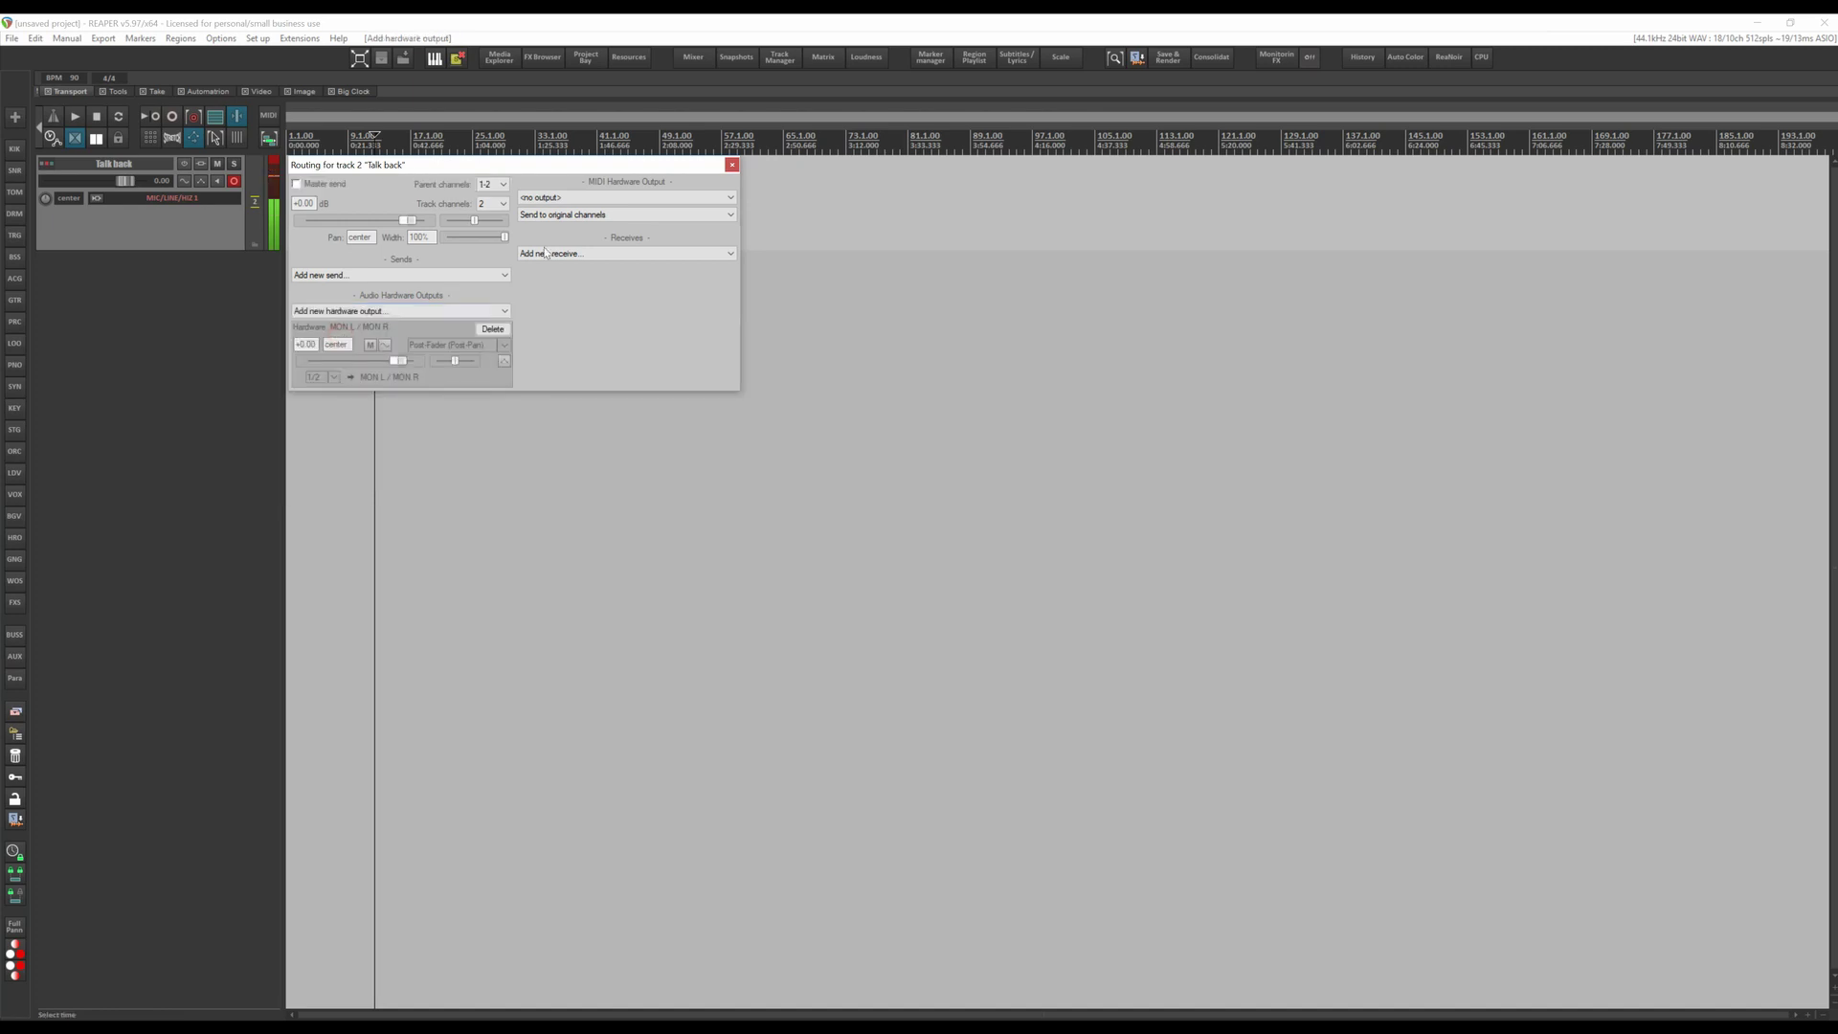
click(731, 165)
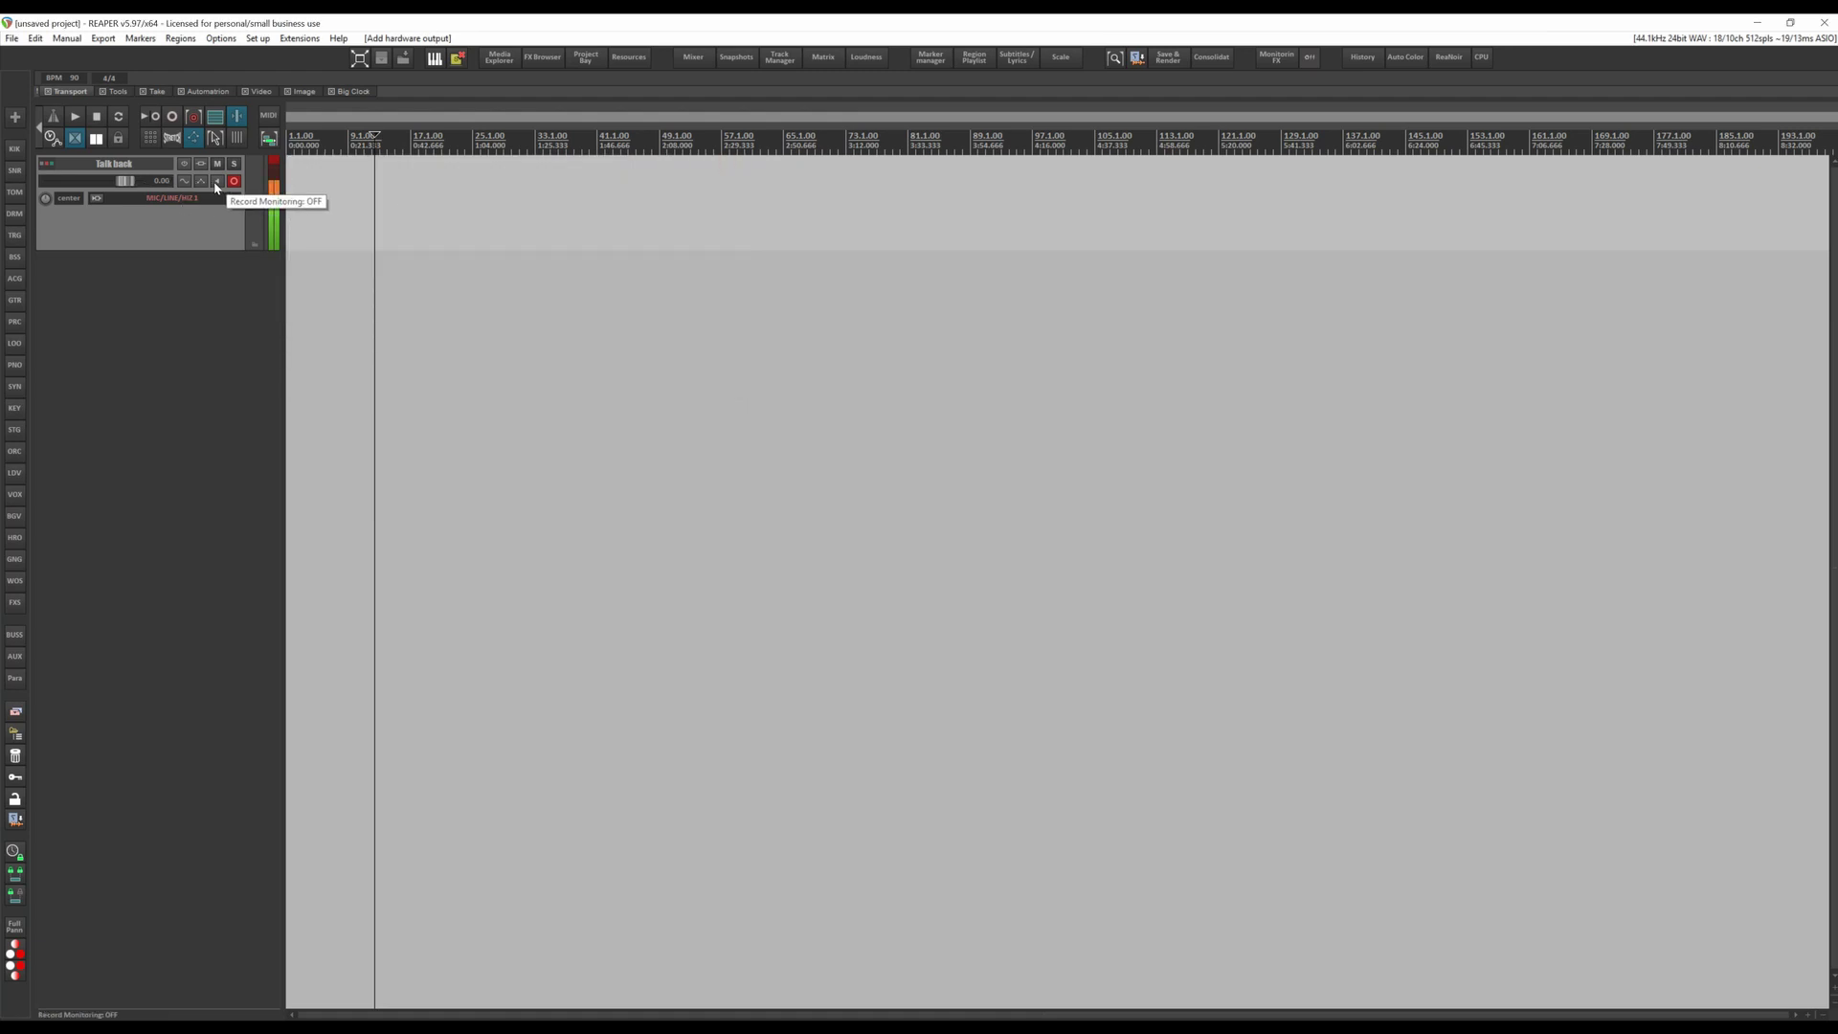
Step: Turn on record monitoring for Talk back and test toggling its record arm, leaving the track disarmed
click(217, 182)
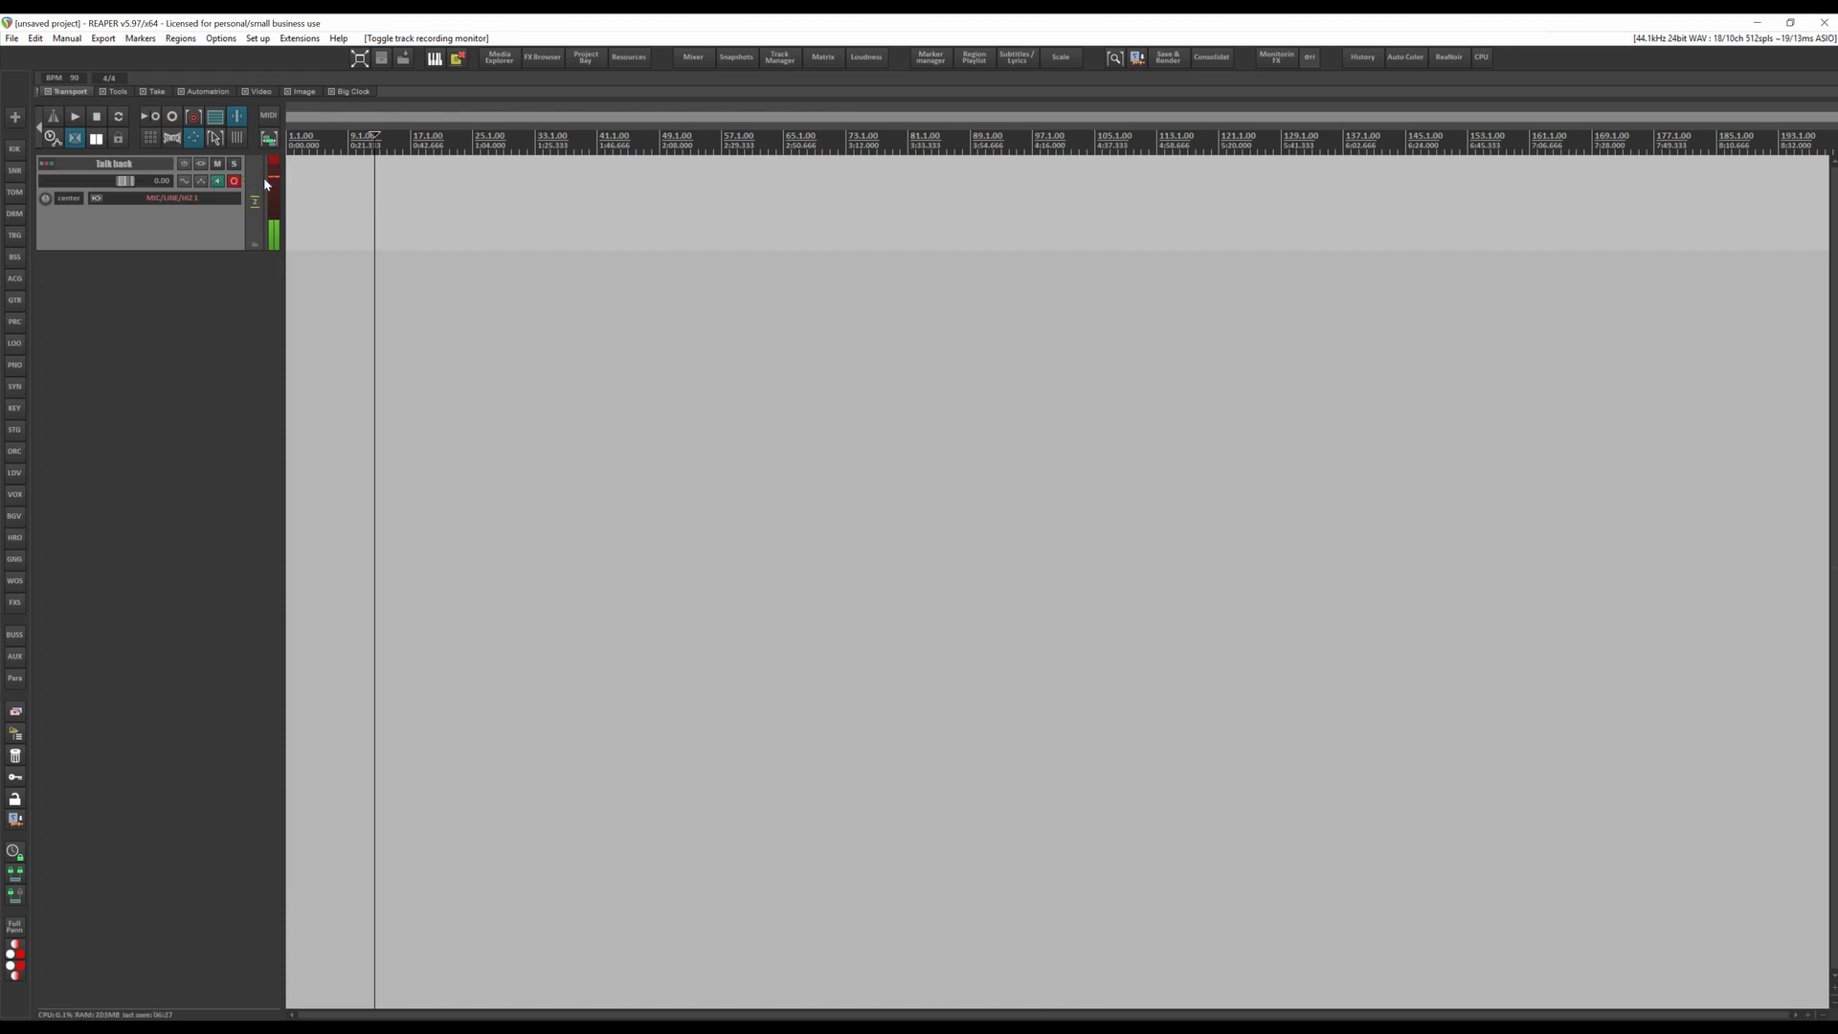
click(237, 183)
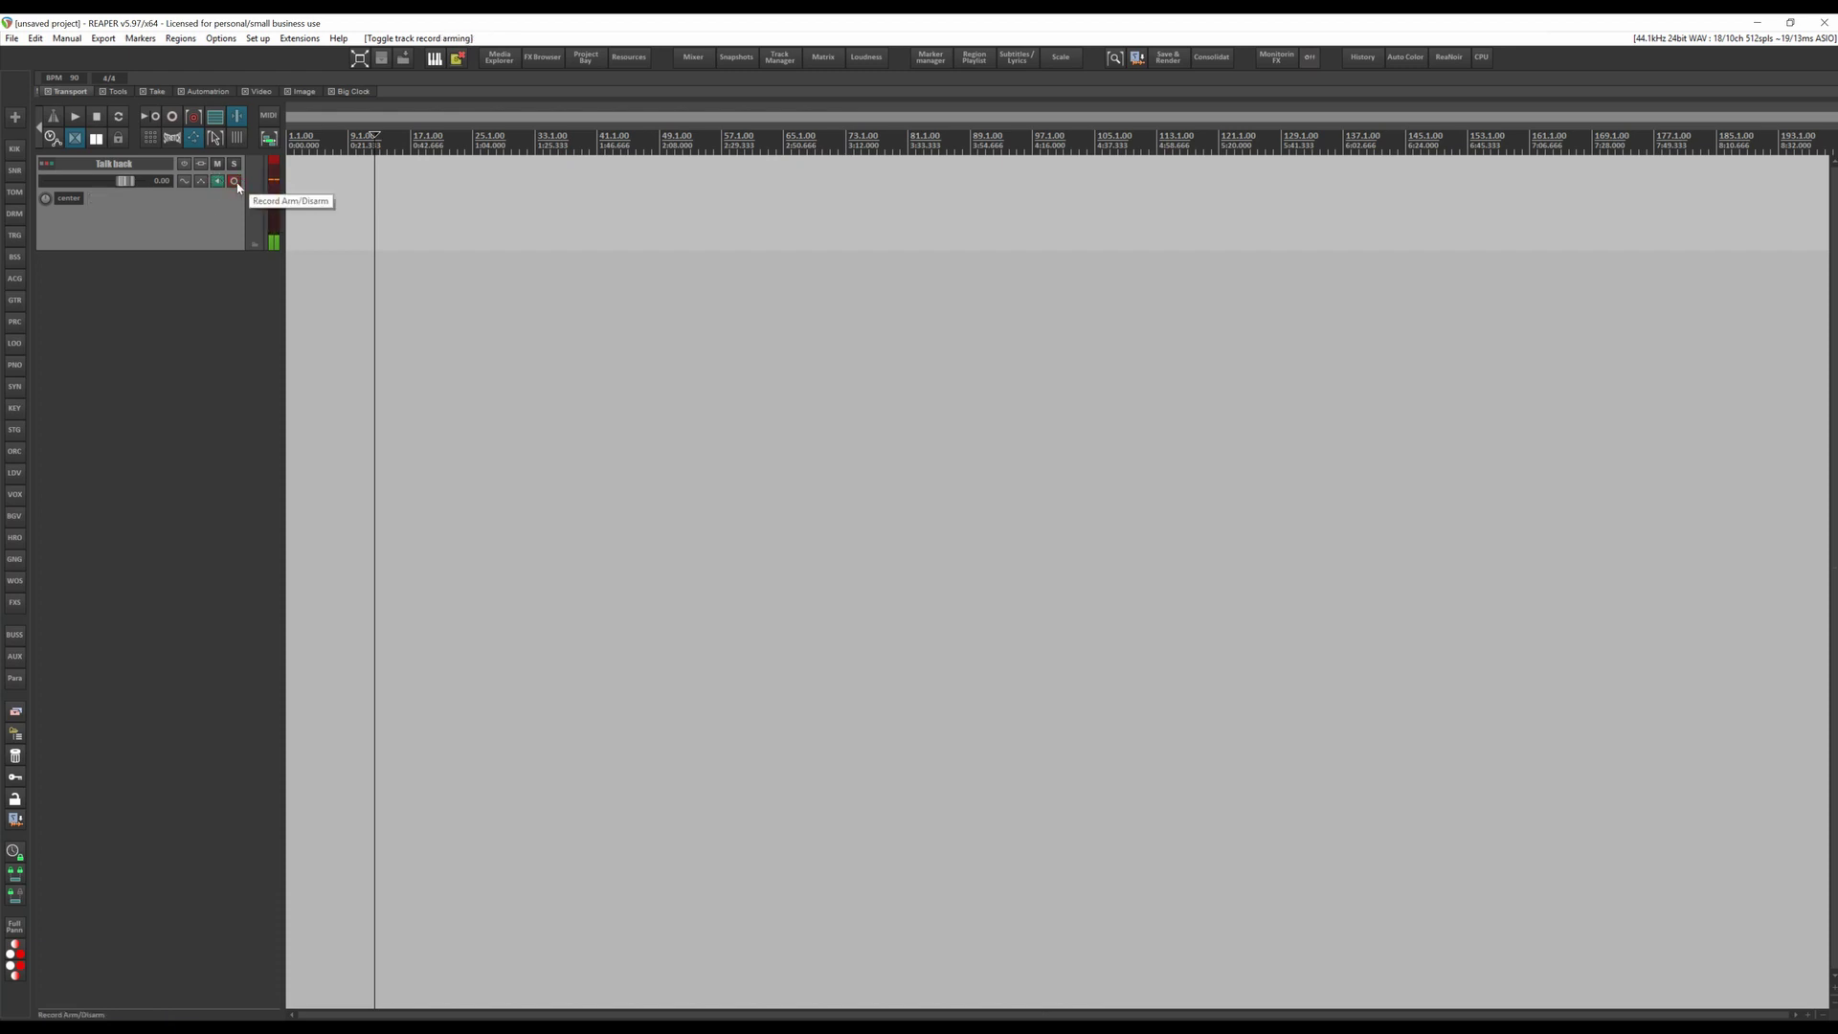
click(236, 183)
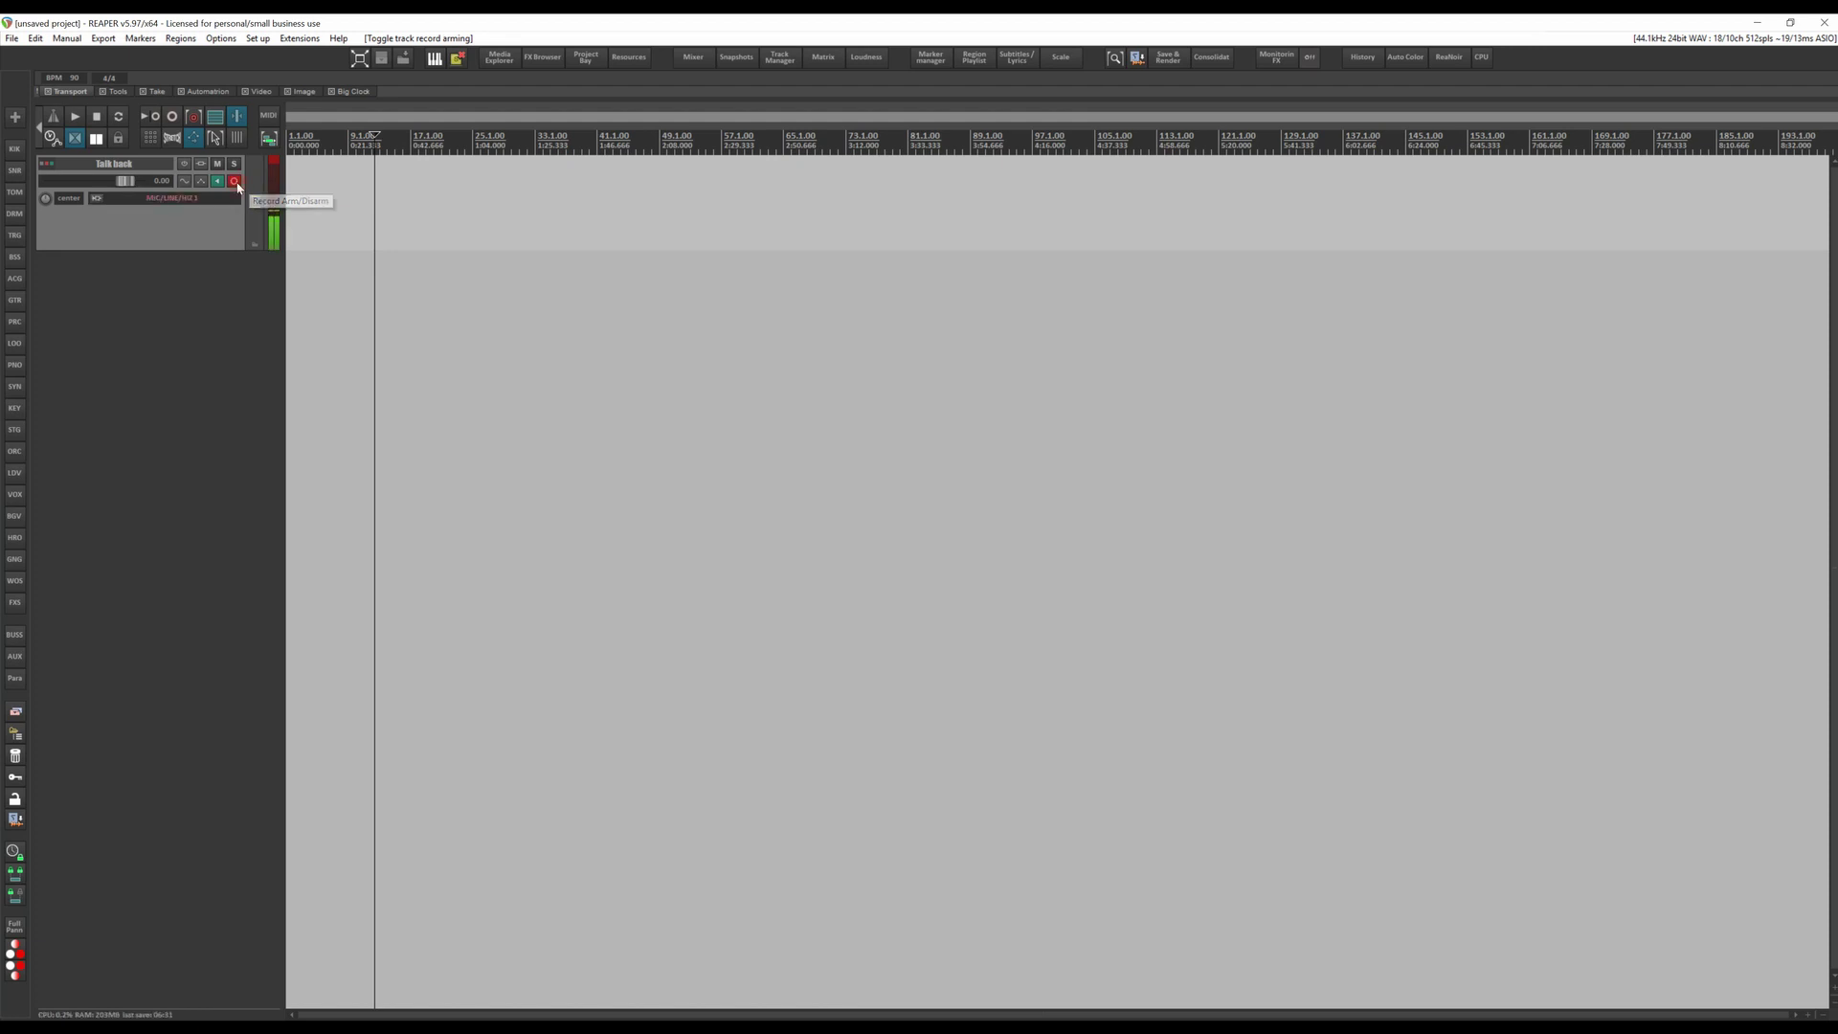
click(236, 184)
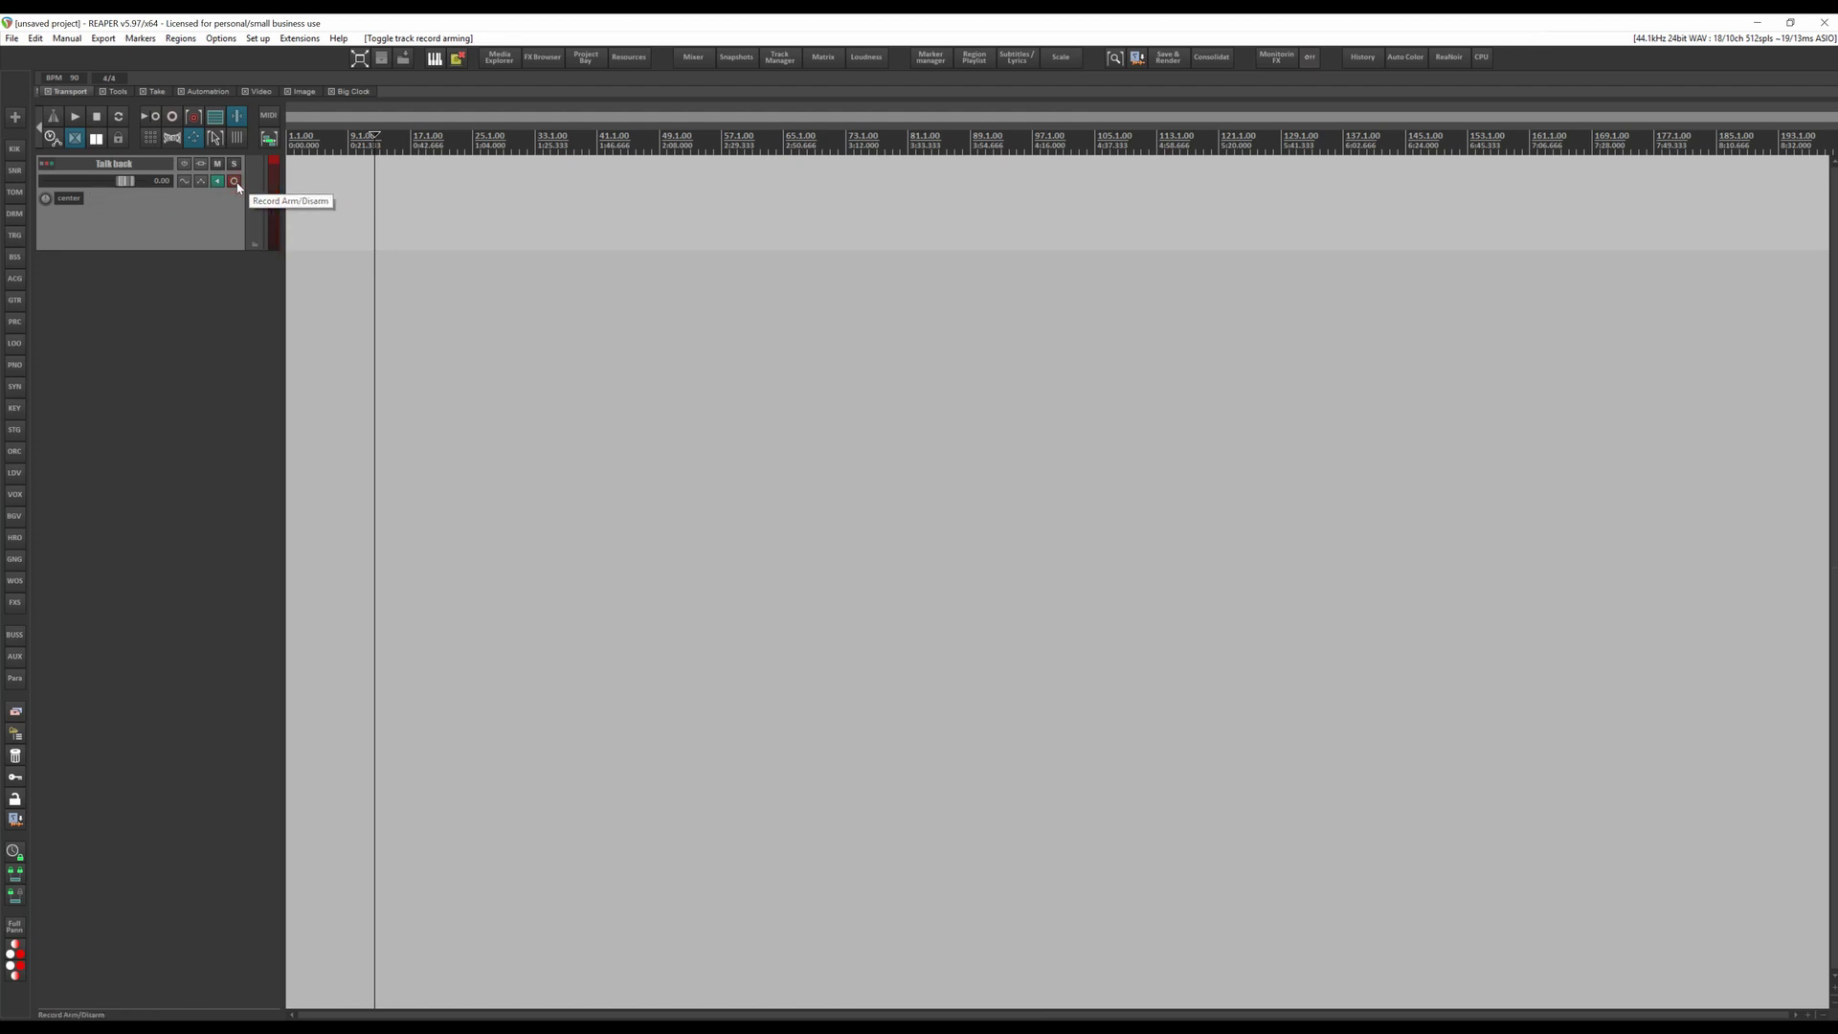
click(236, 184)
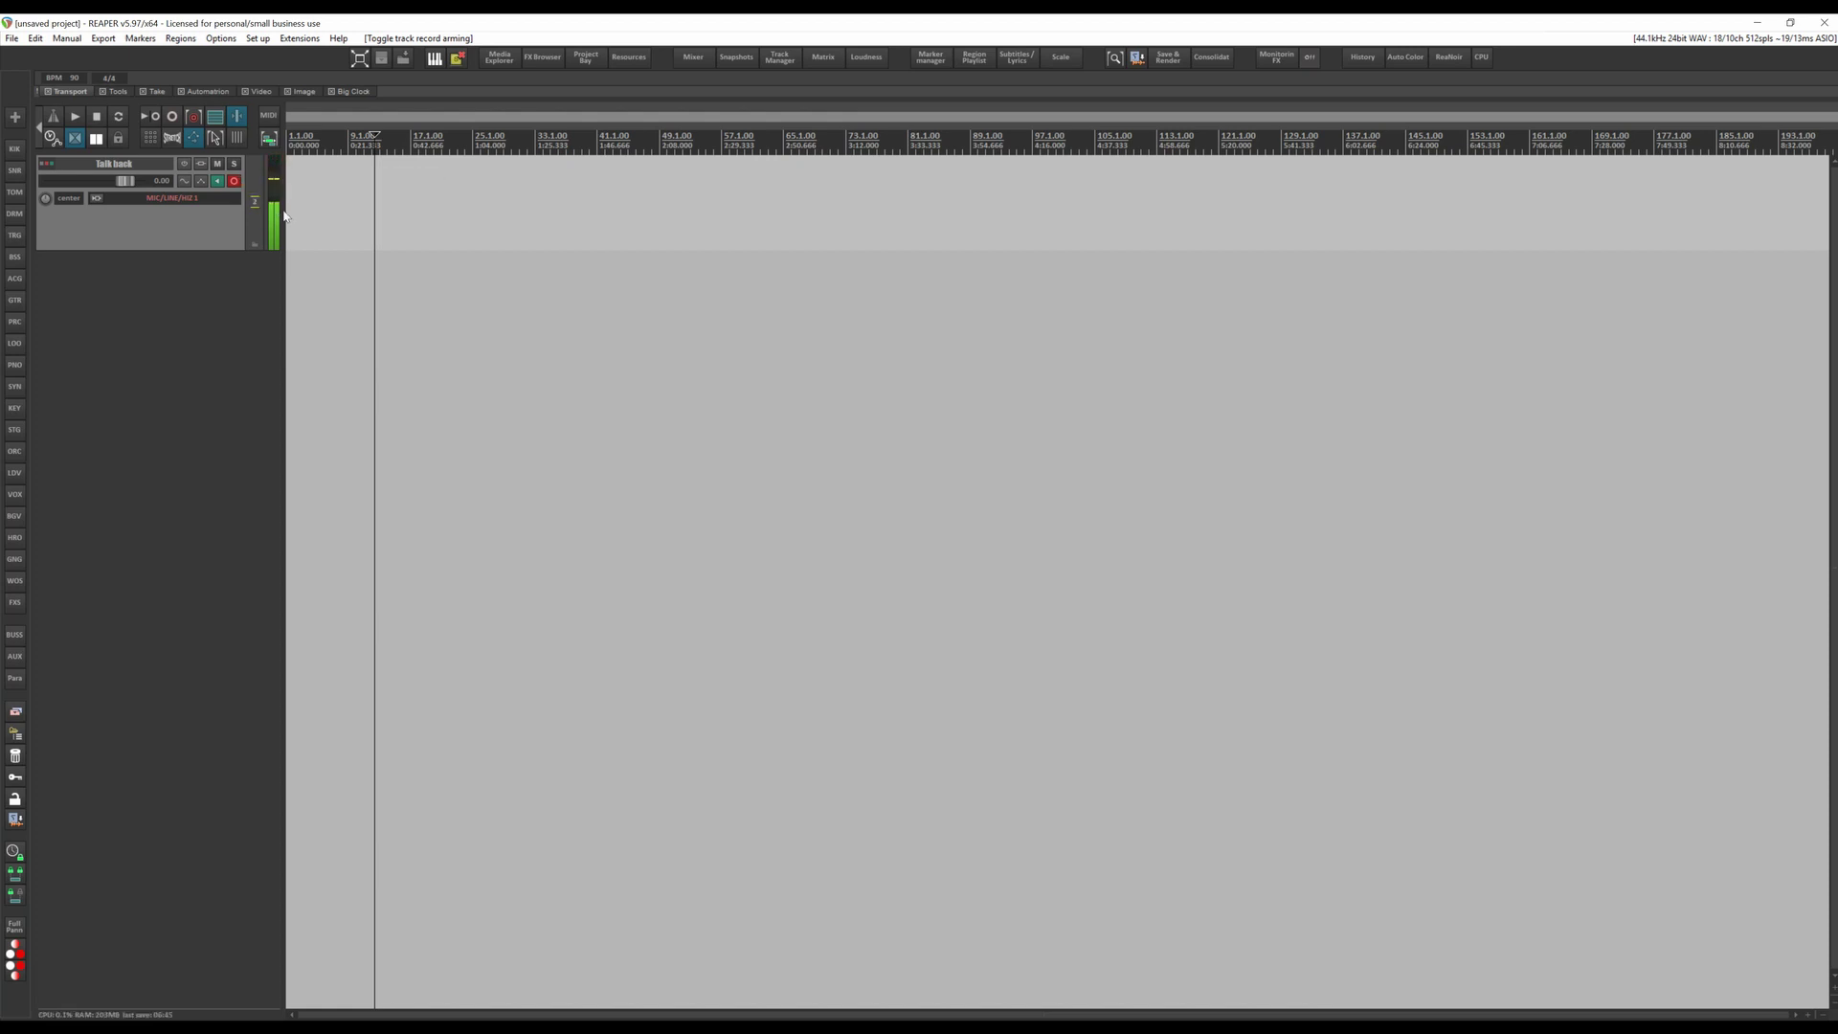
click(232, 183)
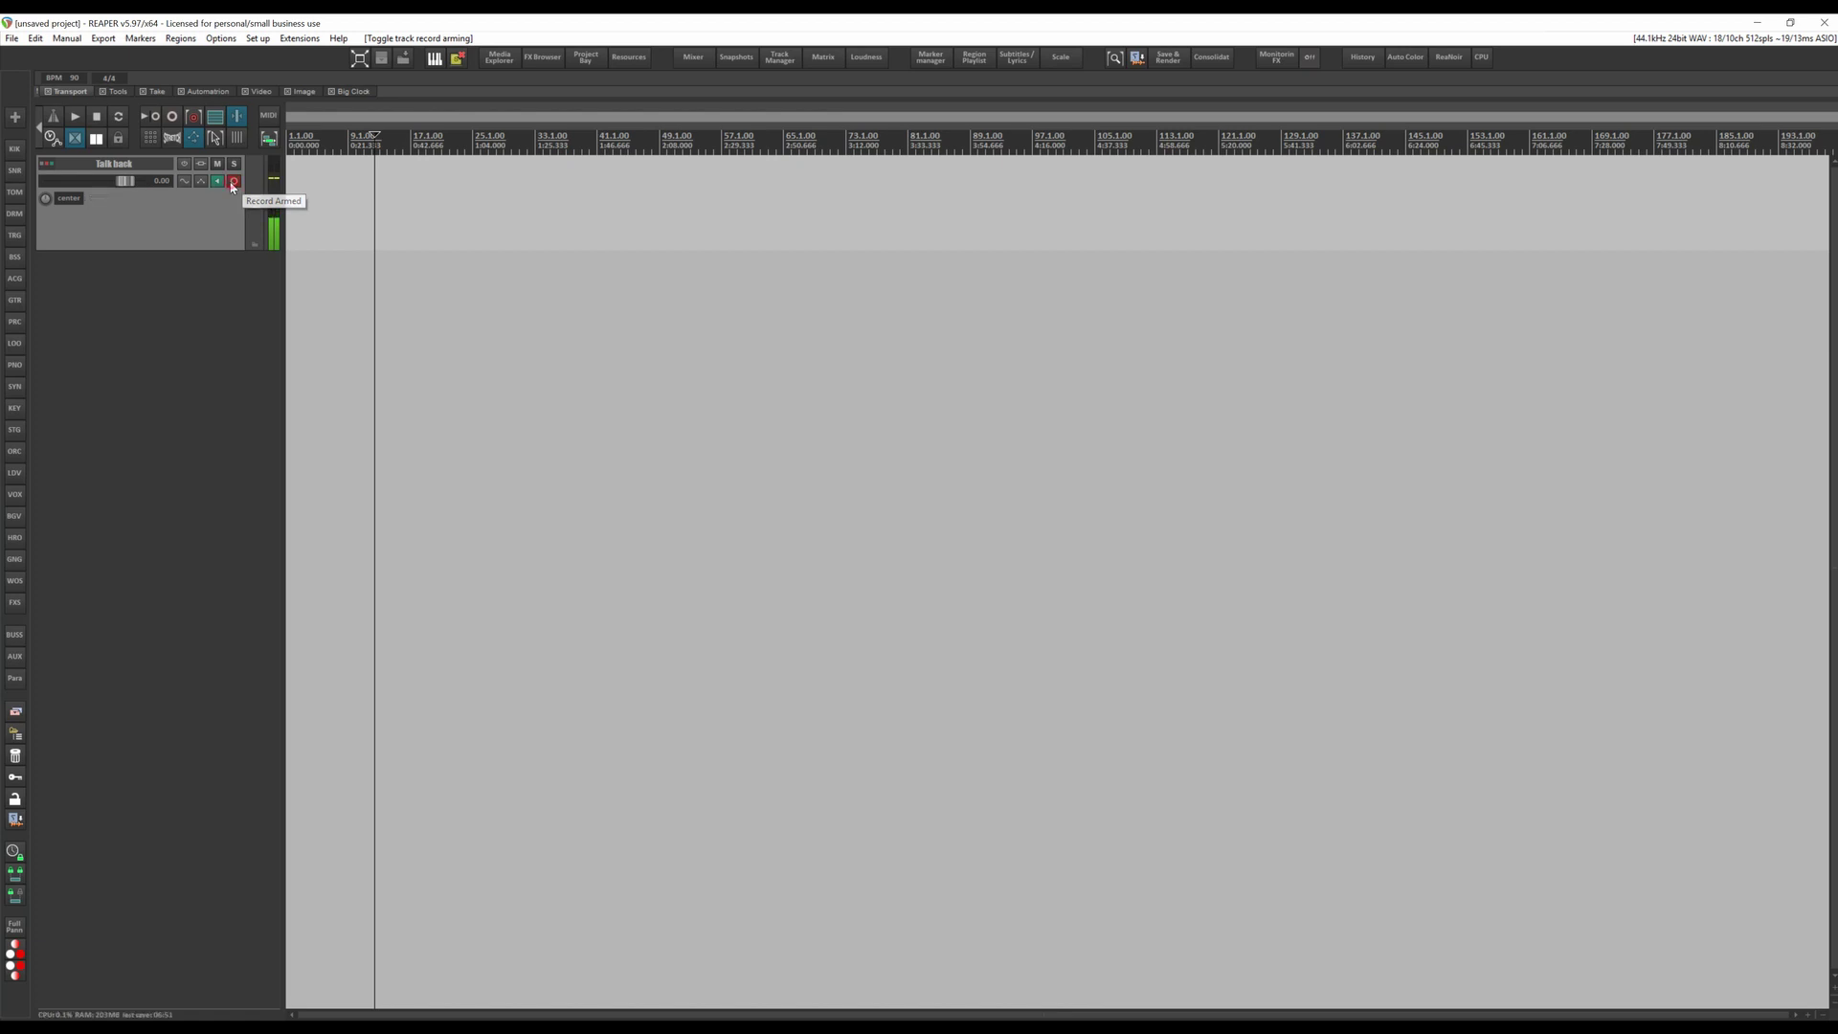
Step: Find the JS MIDI Sequencer Megababy plugin and add it to the Talk back track's FX chain
click(201, 164)
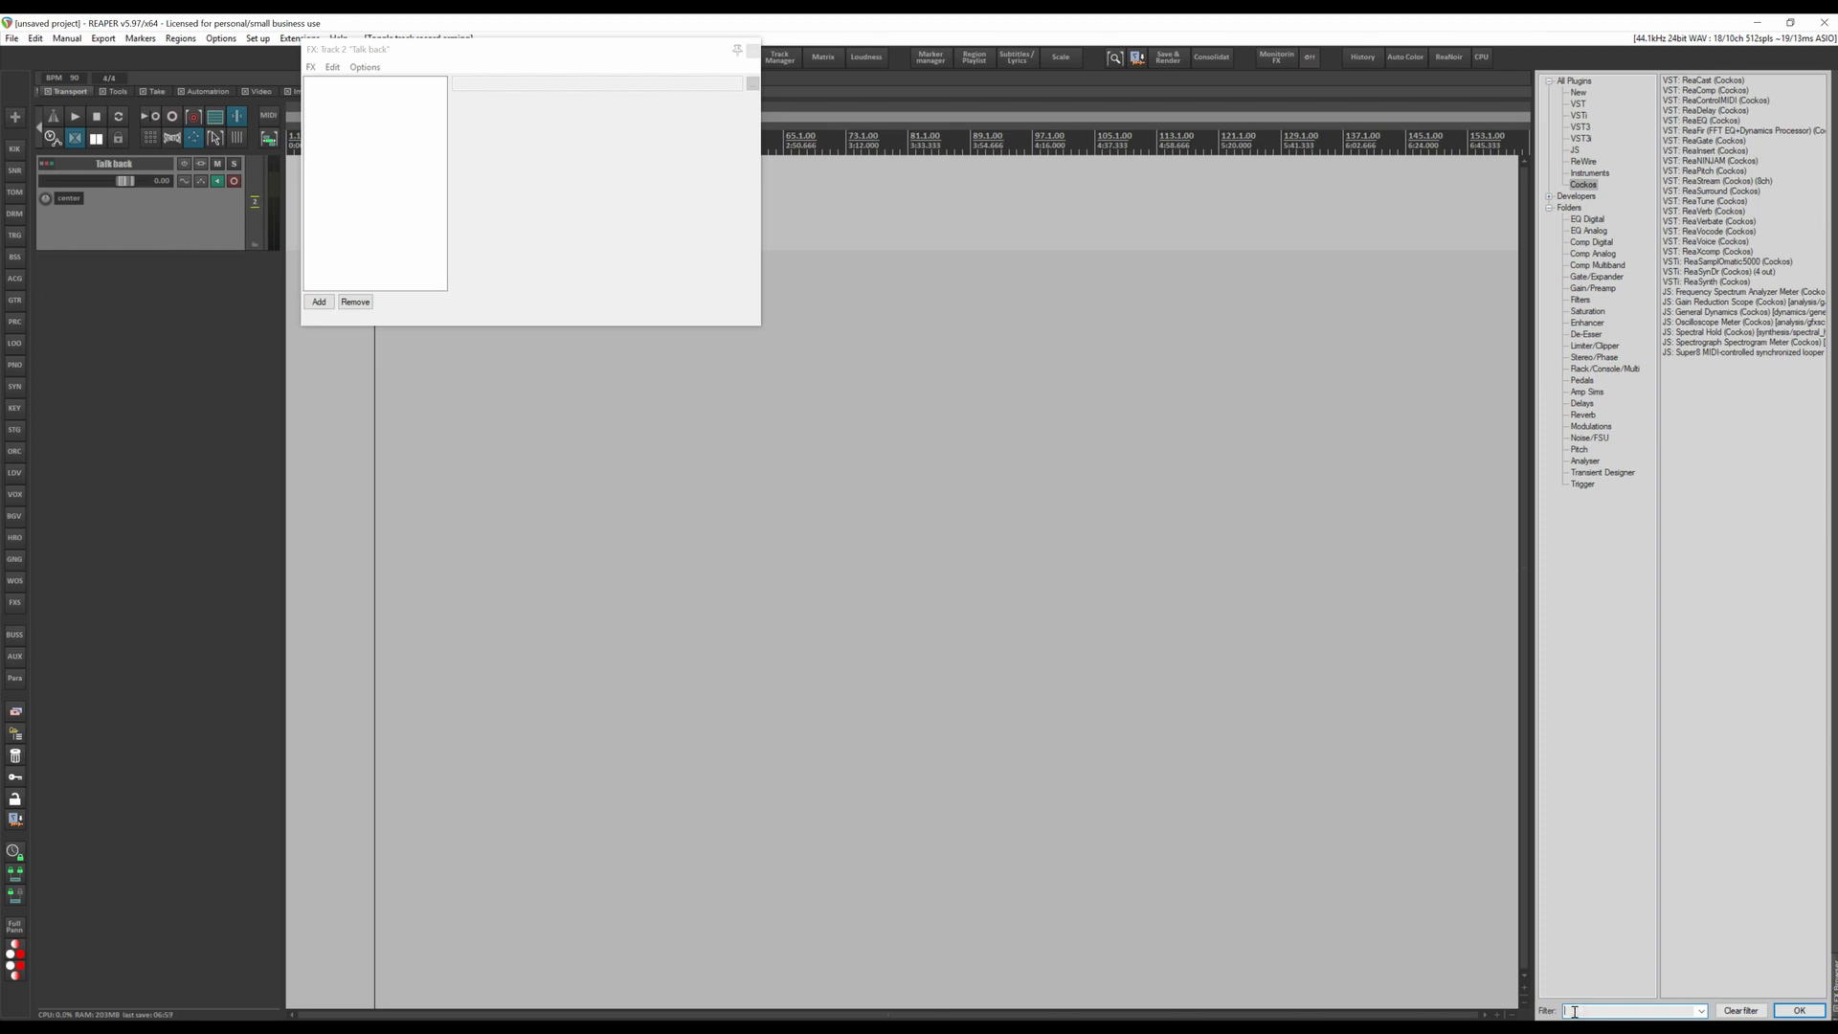
text(megaba)
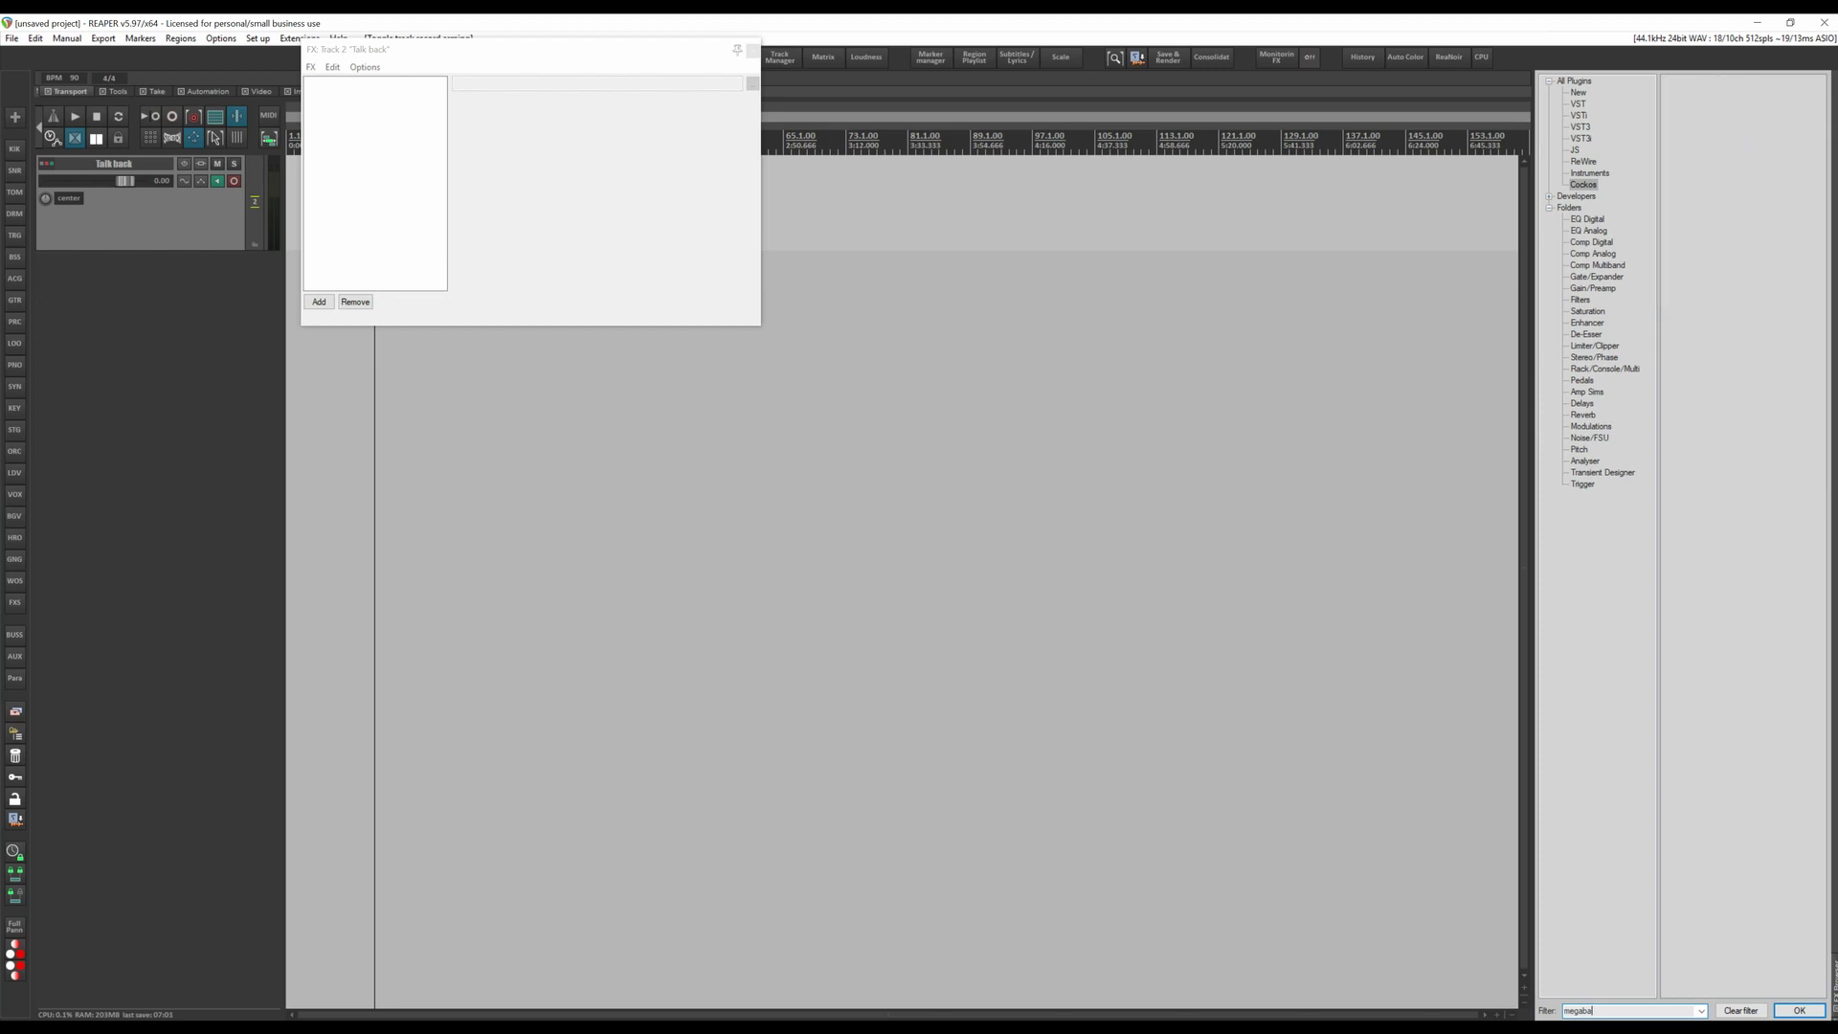
click(1575, 150)
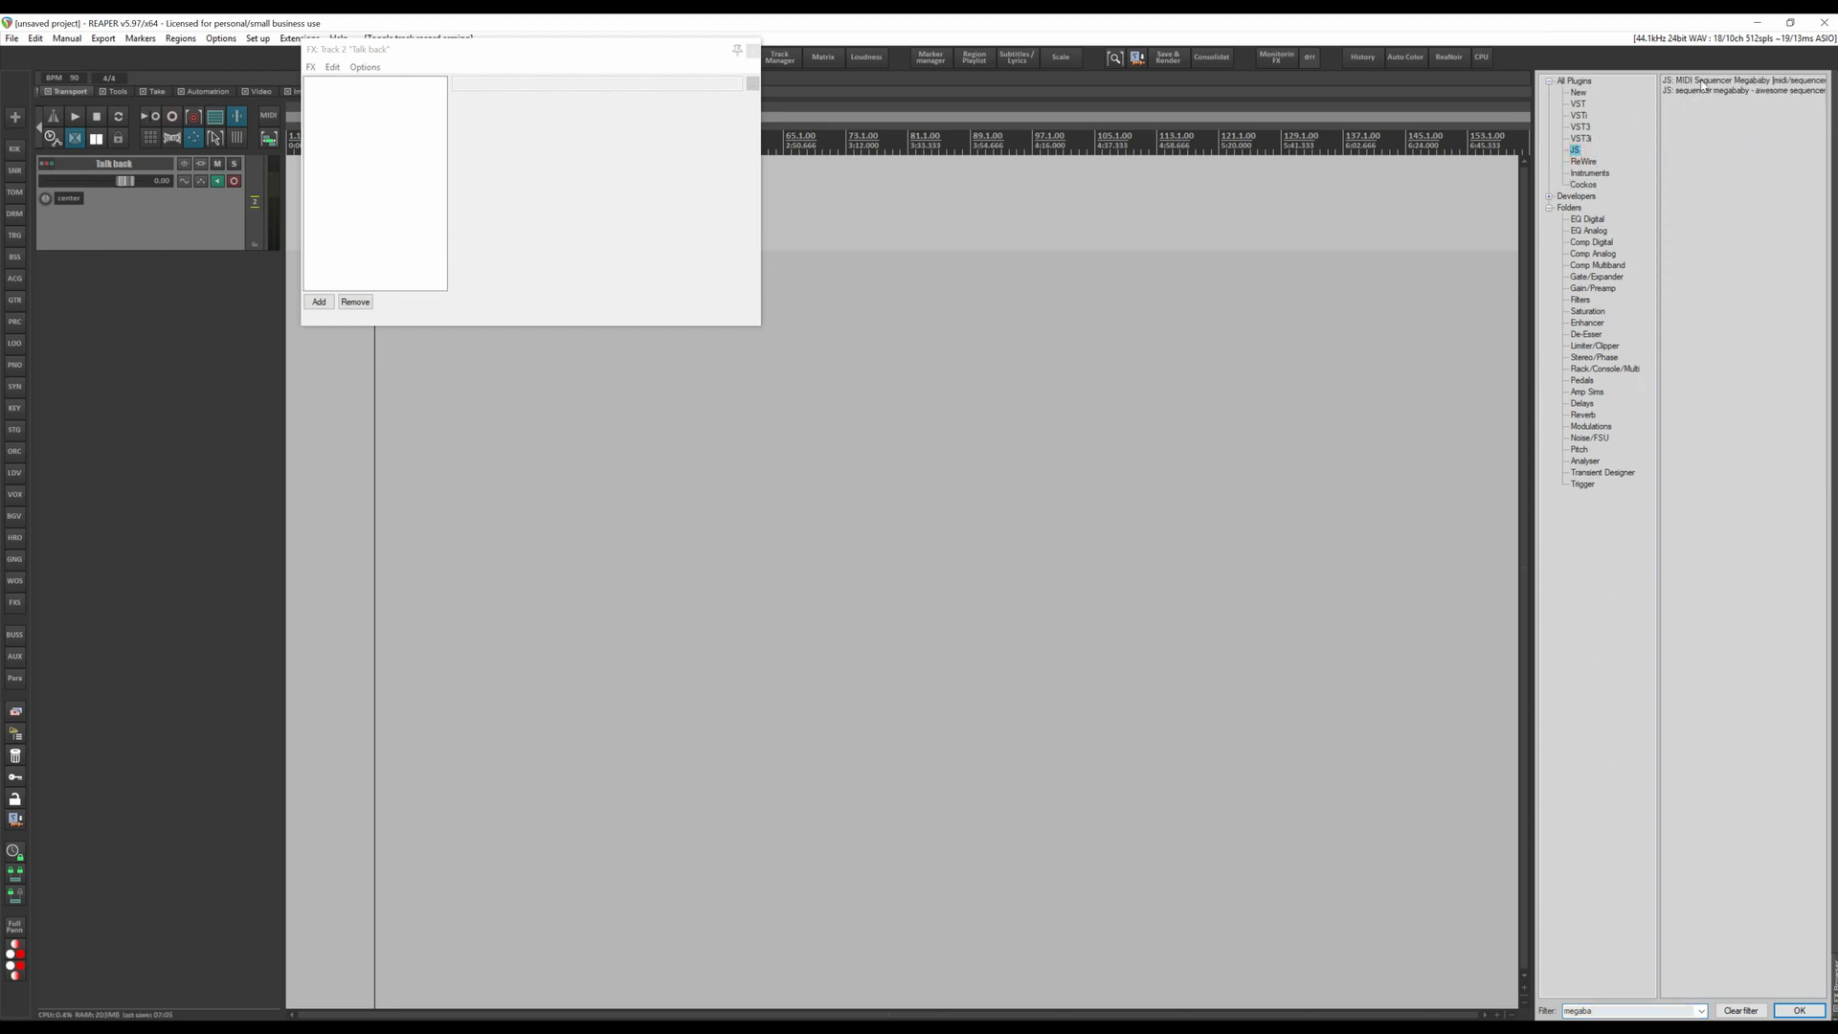
drag(1700, 80, 385, 146)
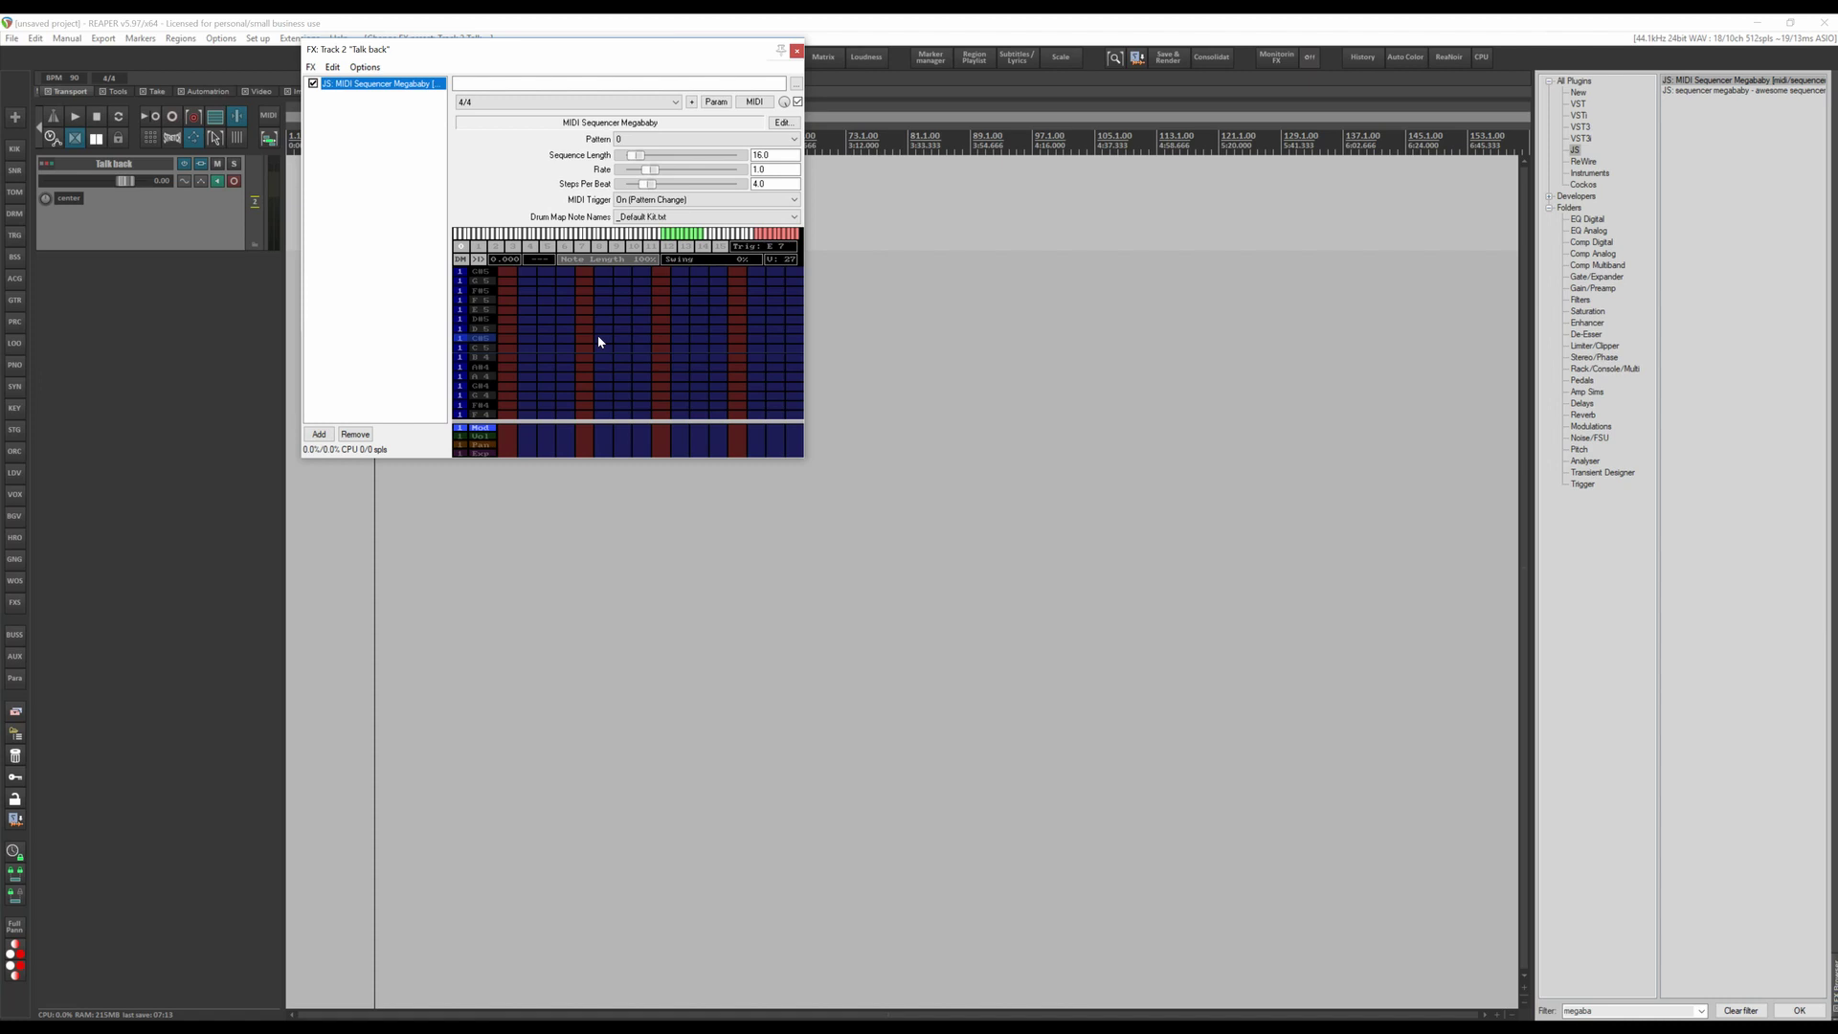
Step: Set Megababy's sequence length to 4.0, rate to 0.125 and steps per beat to 1.0, and fill one note row across all four steps
drag(635, 155, 621, 184)
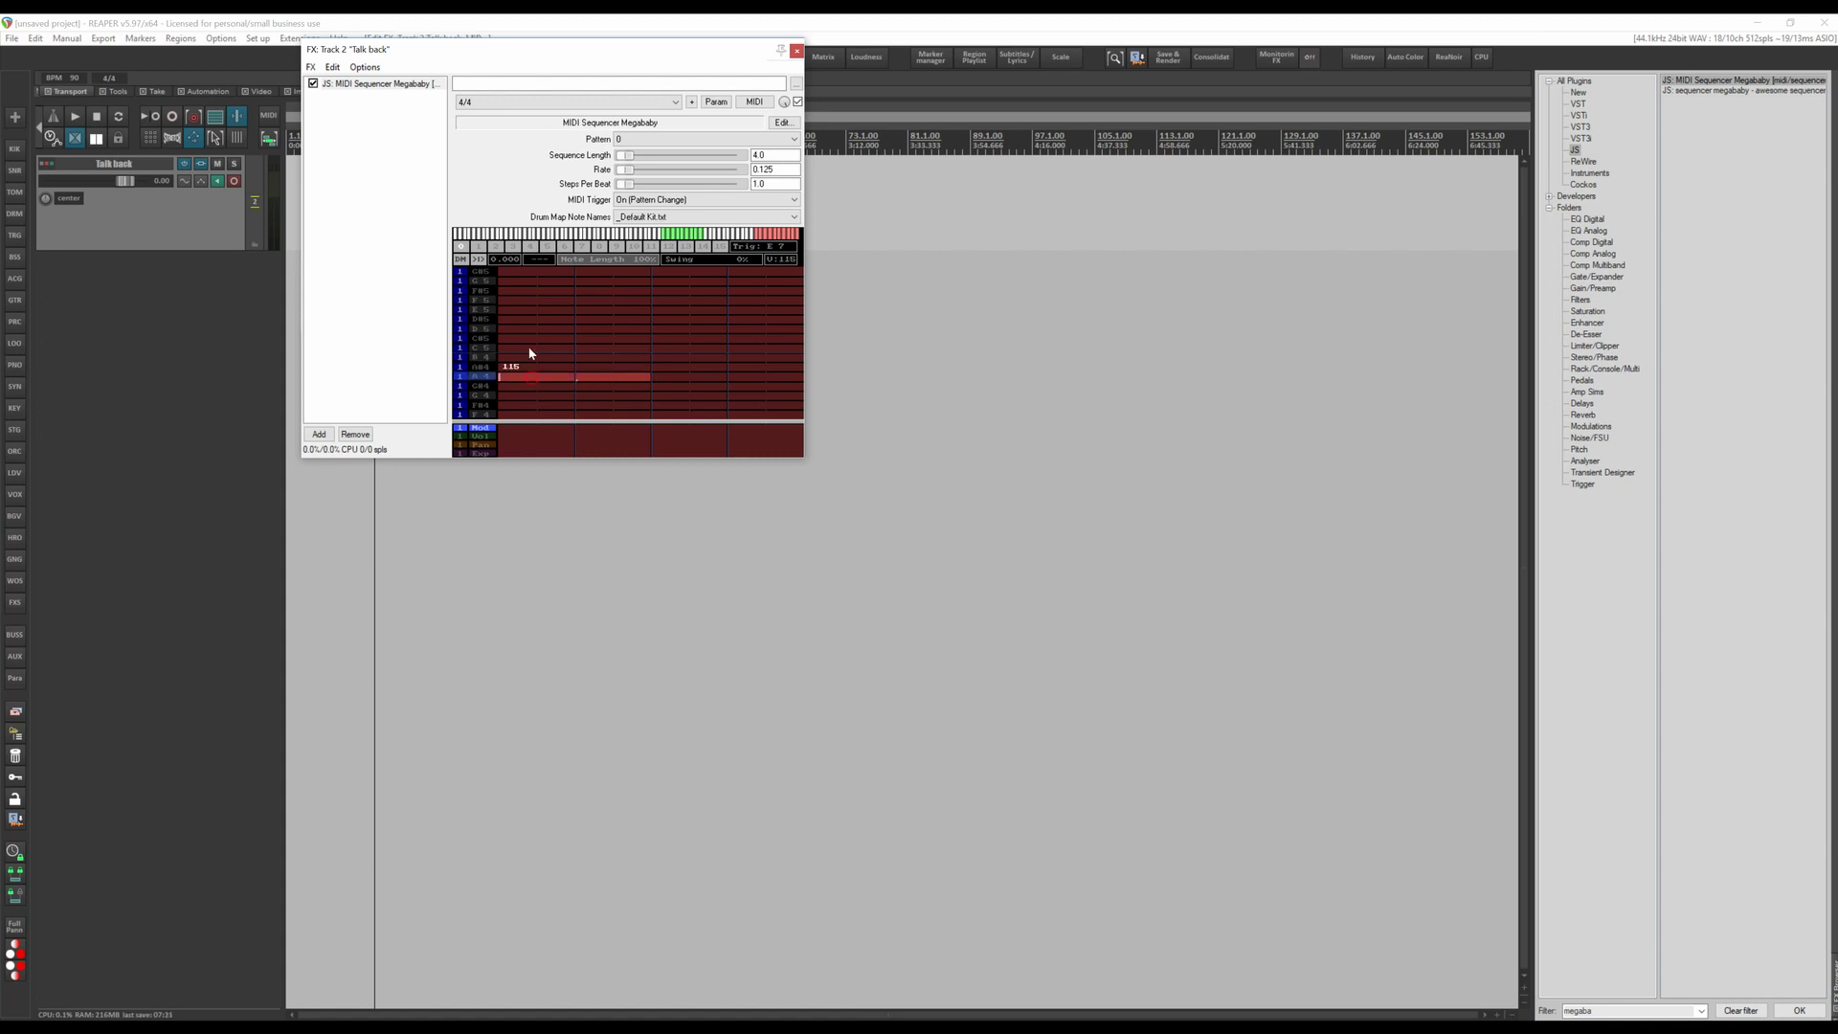
click(672, 377)
click(767, 379)
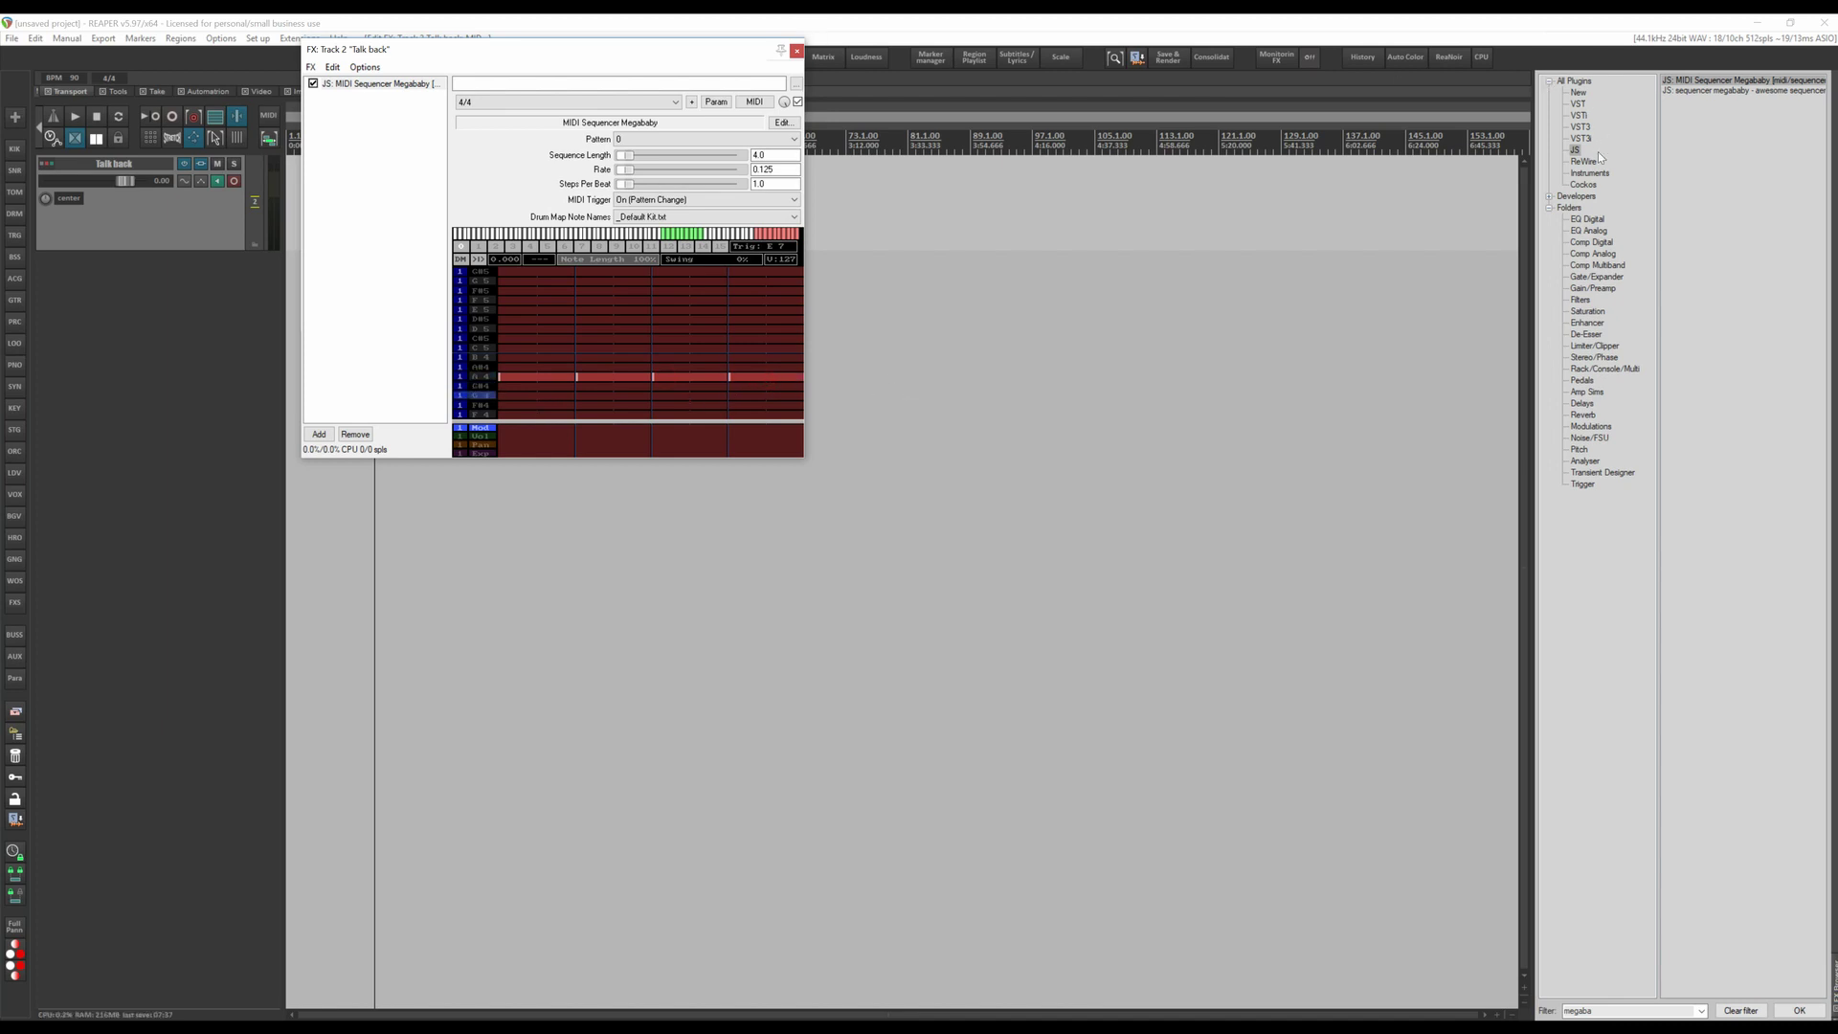
Step: Clear the plugin filter and add ReaSynth (Cockos) after Megababy in the Talk back FX chain
click(1582, 185)
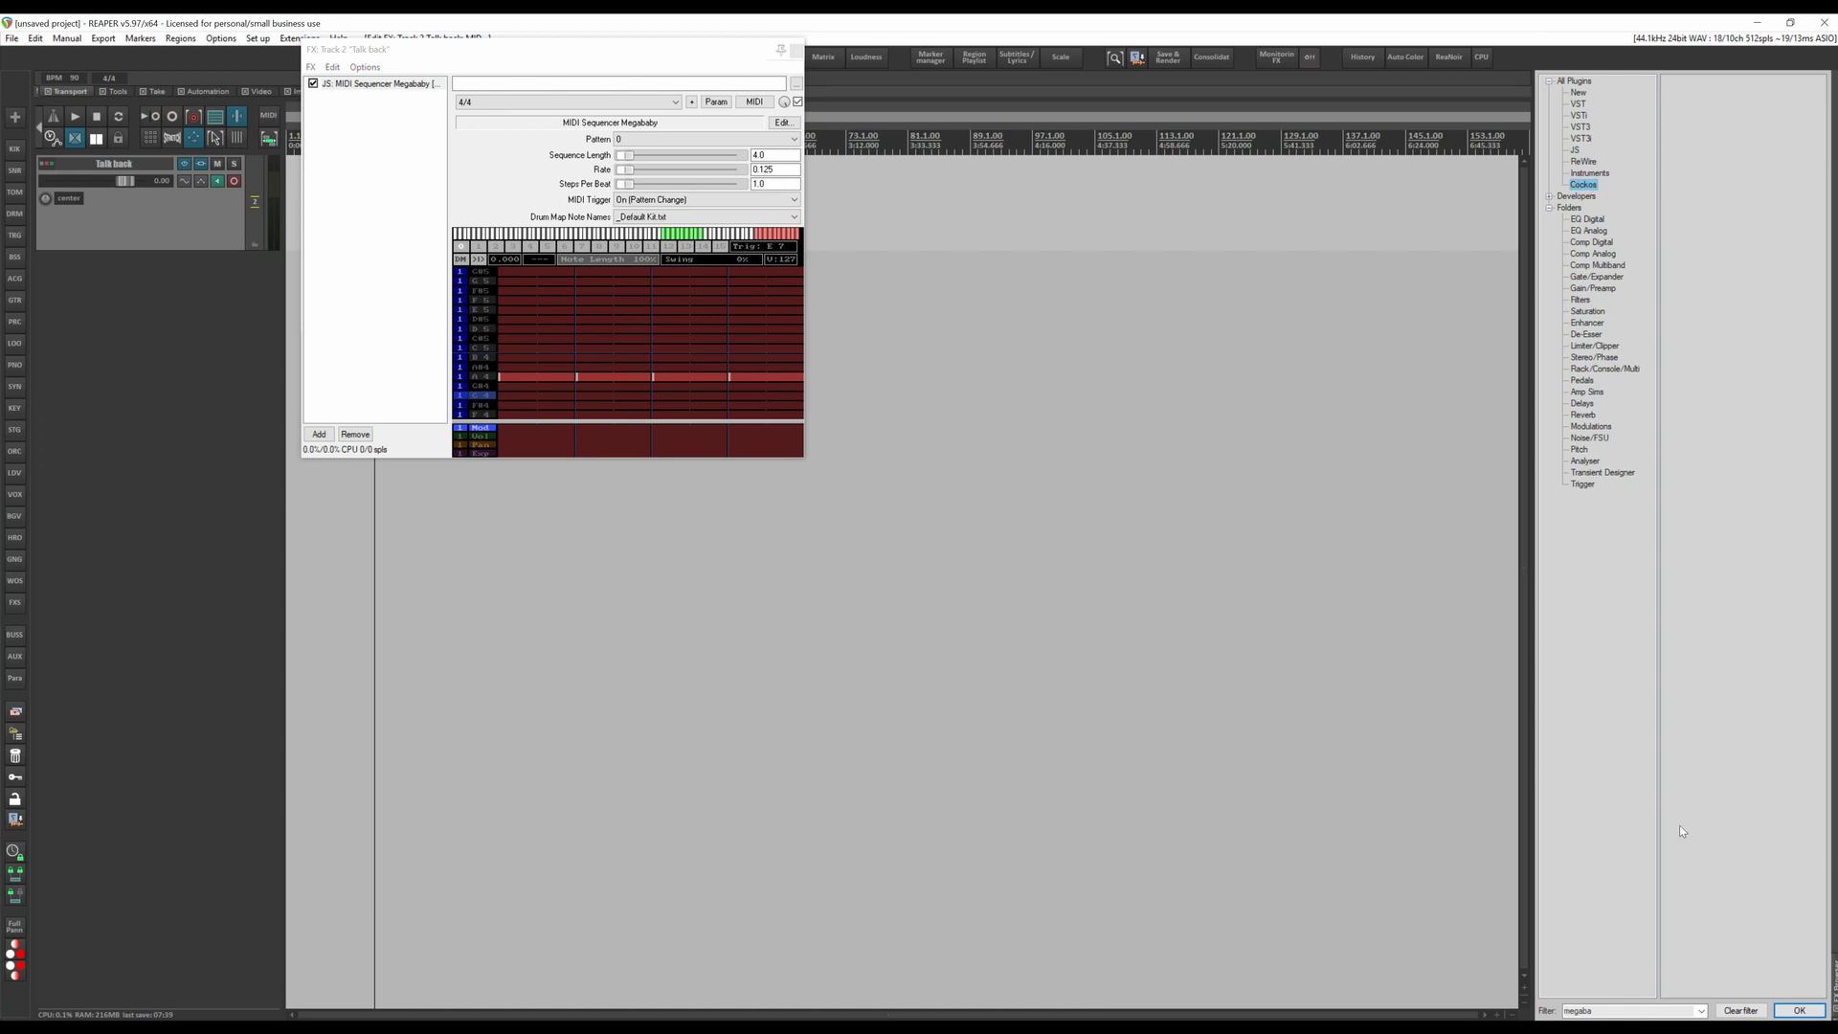
click(1744, 1010)
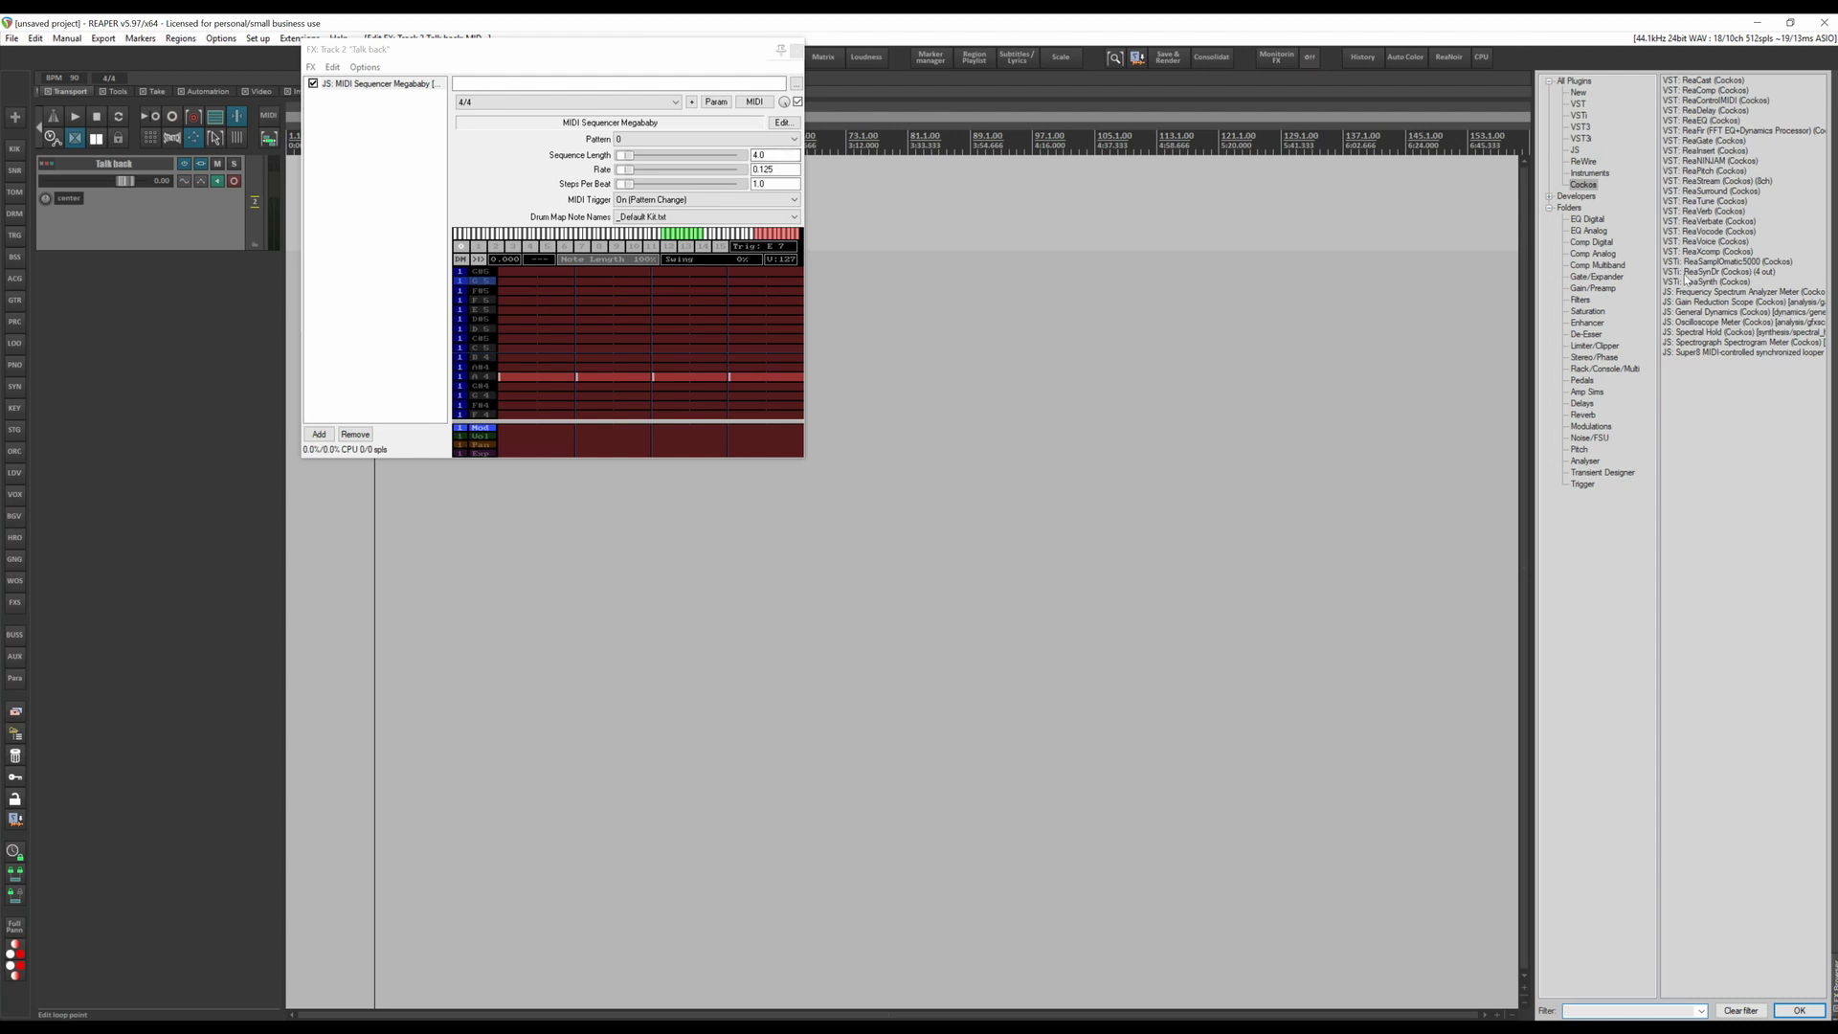
drag(1702, 281, 398, 168)
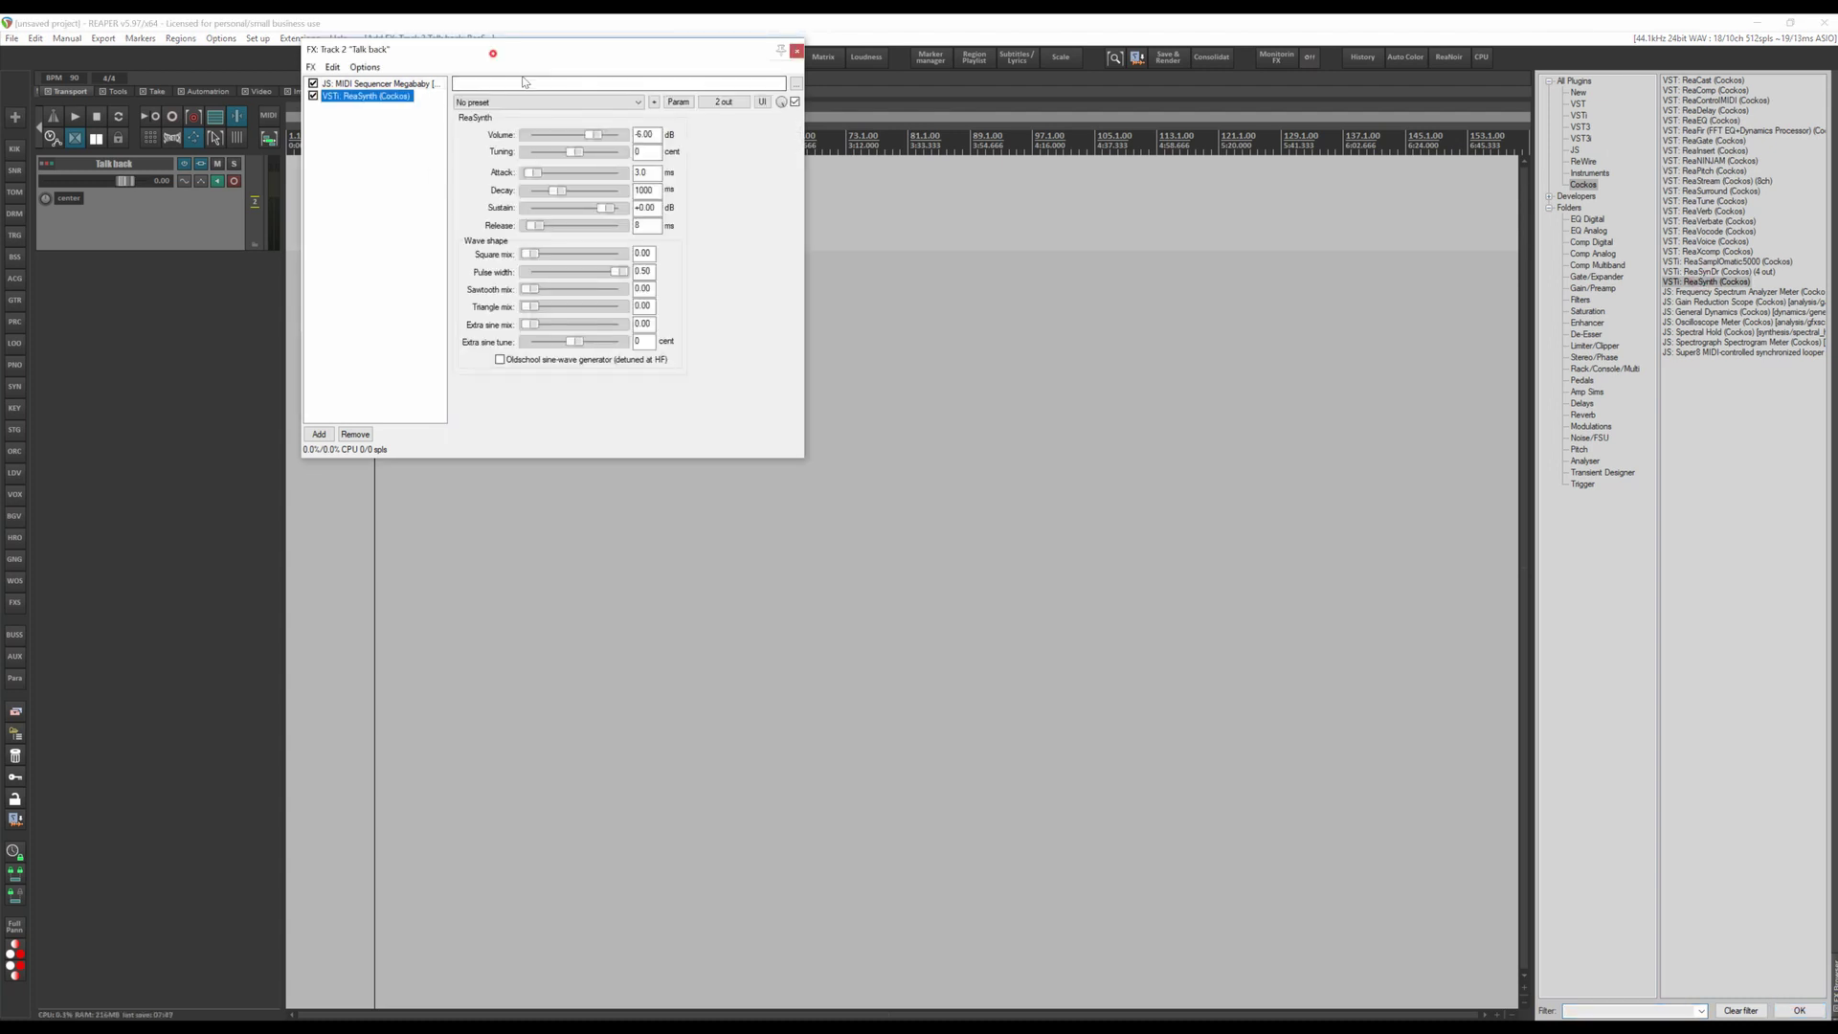
Step: Temporarily enable the Talk back track's master send, play the project to audition the synth, and disable the send again
click(46, 166)
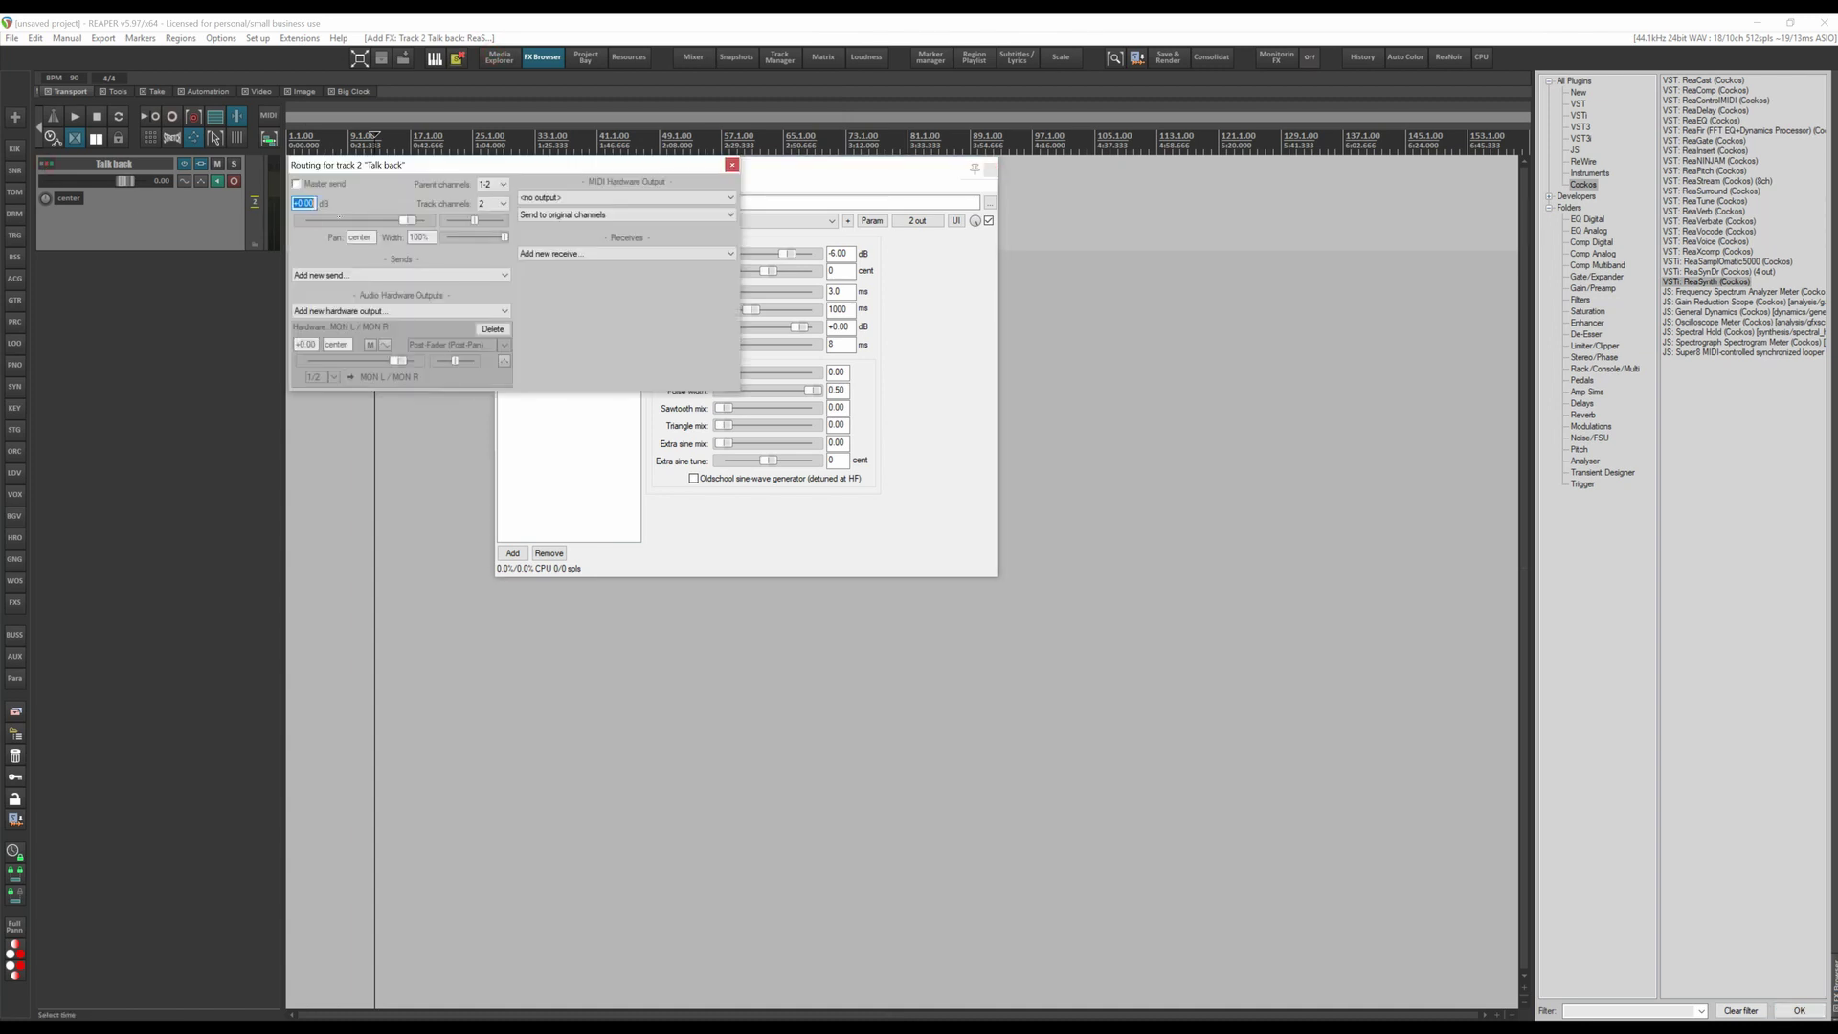
click(296, 184)
drag(419, 172, 391, 436)
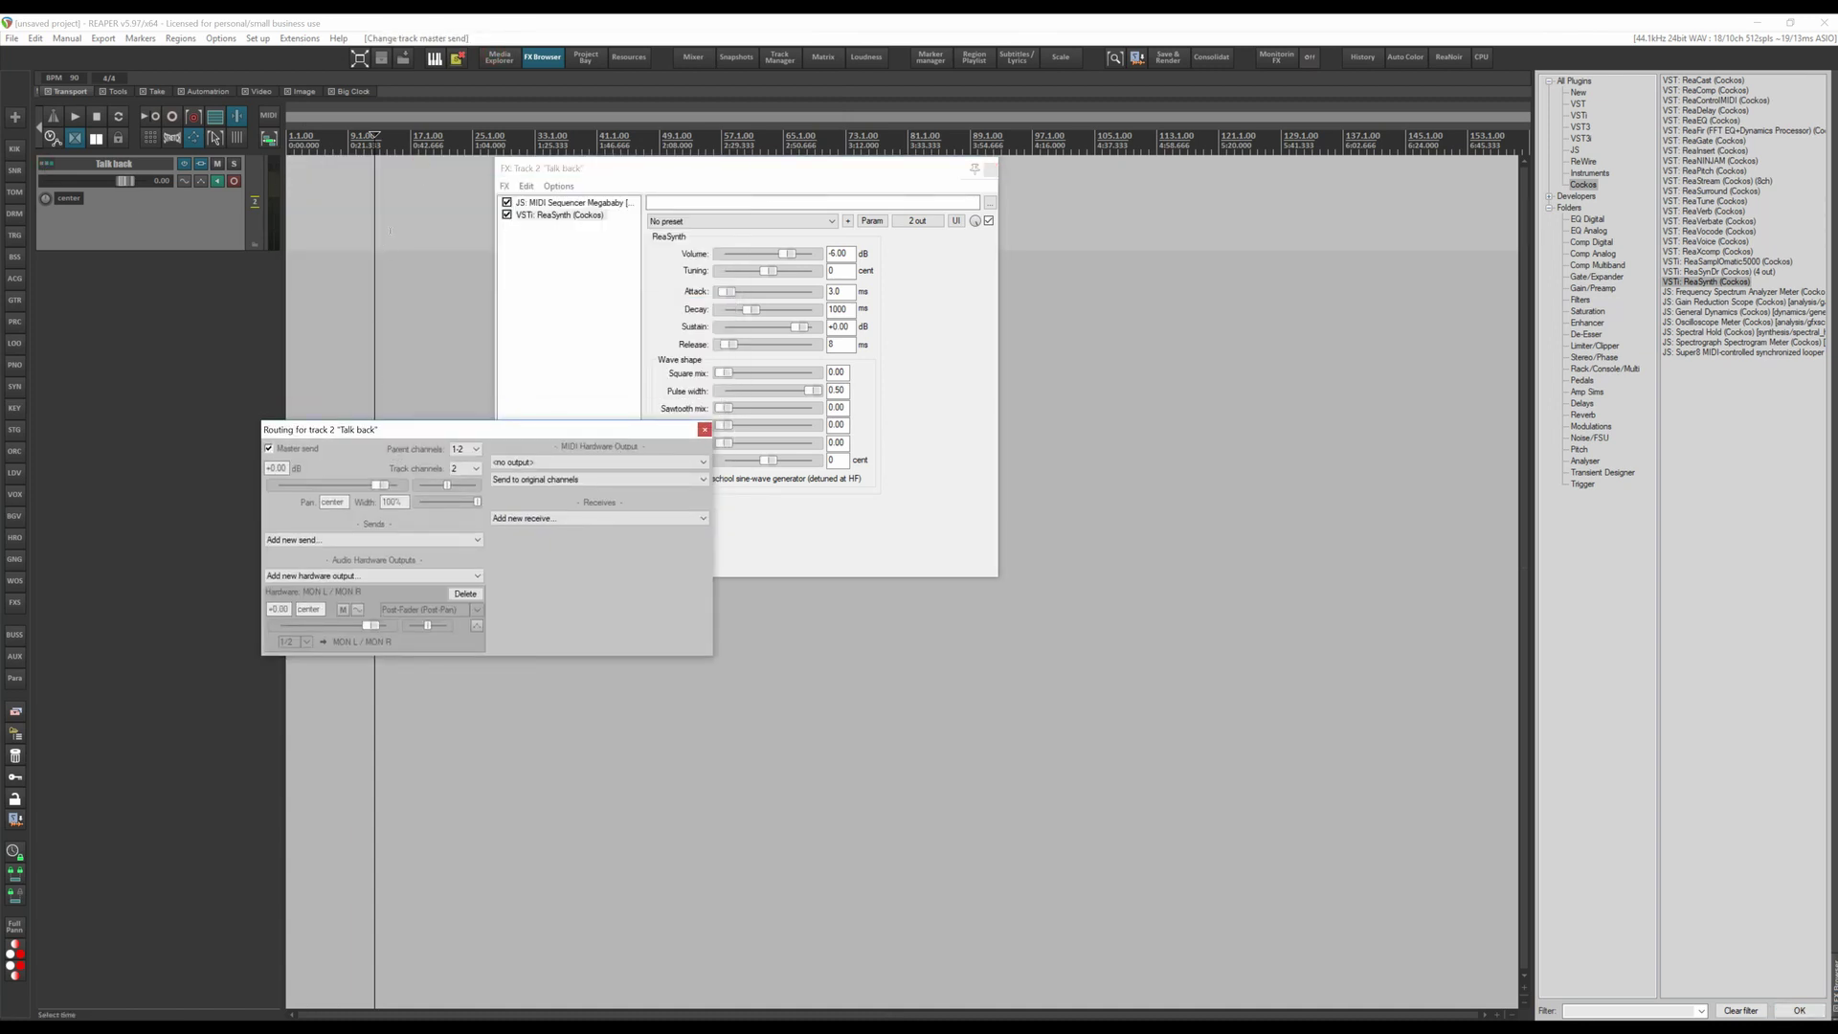
key(space)
click(269, 448)
click(704, 430)
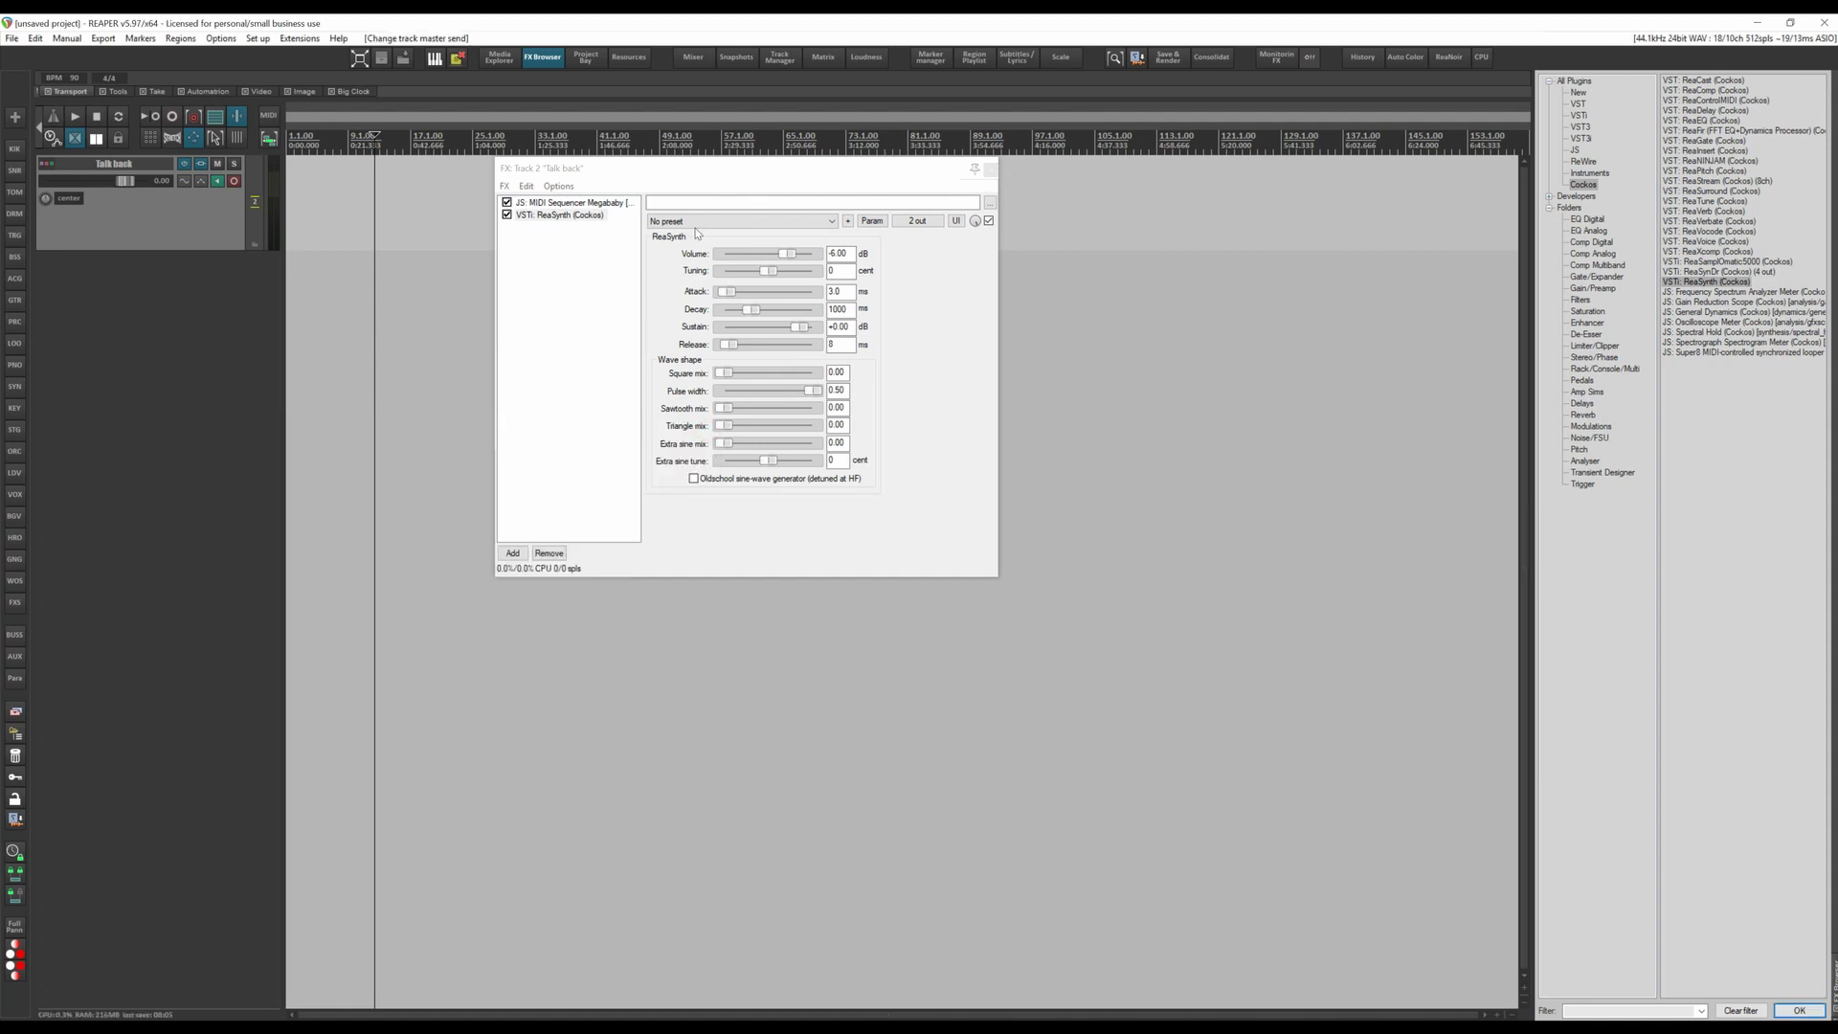
Step: Add ReaComp (Cockos) after ReaSynth and set its output mix to wet -inf and dry +0.0
drag(1700, 93, 601, 287)
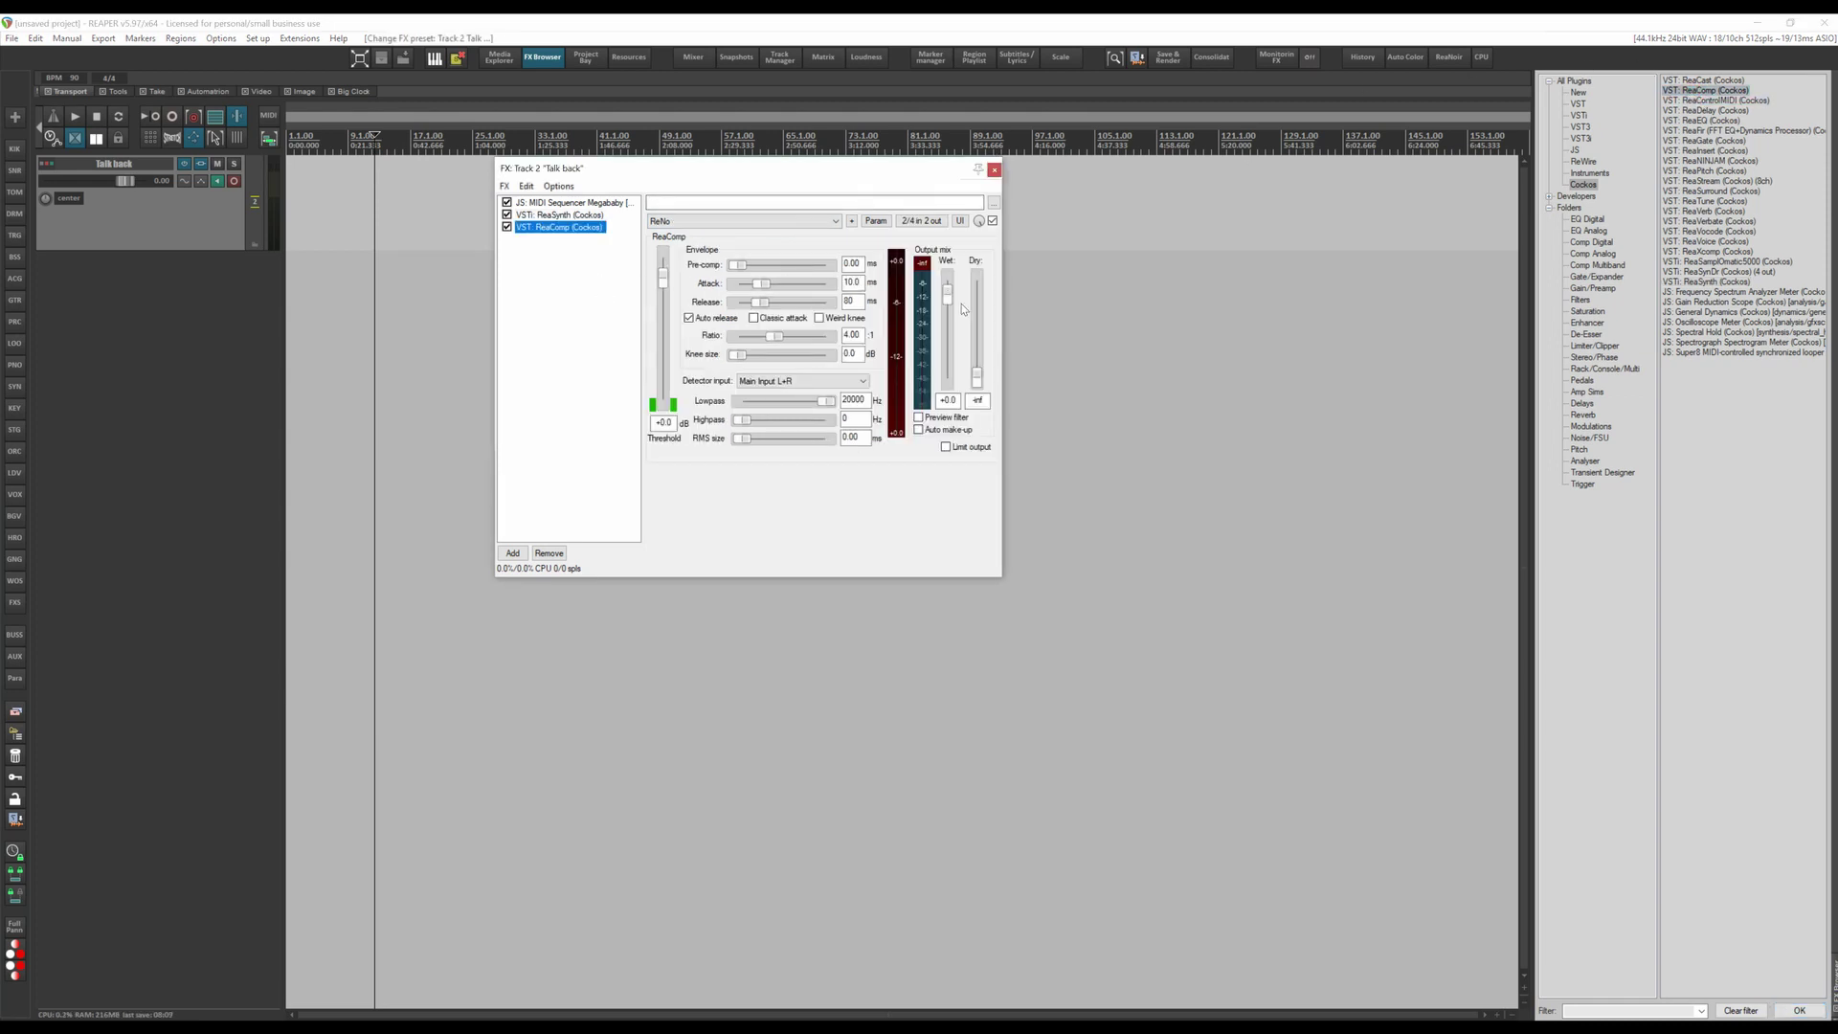
mouse_move(947, 294)
mouse_down()
mouse_move(941, 436)
mouse_move(977, 295)
mouse_up()
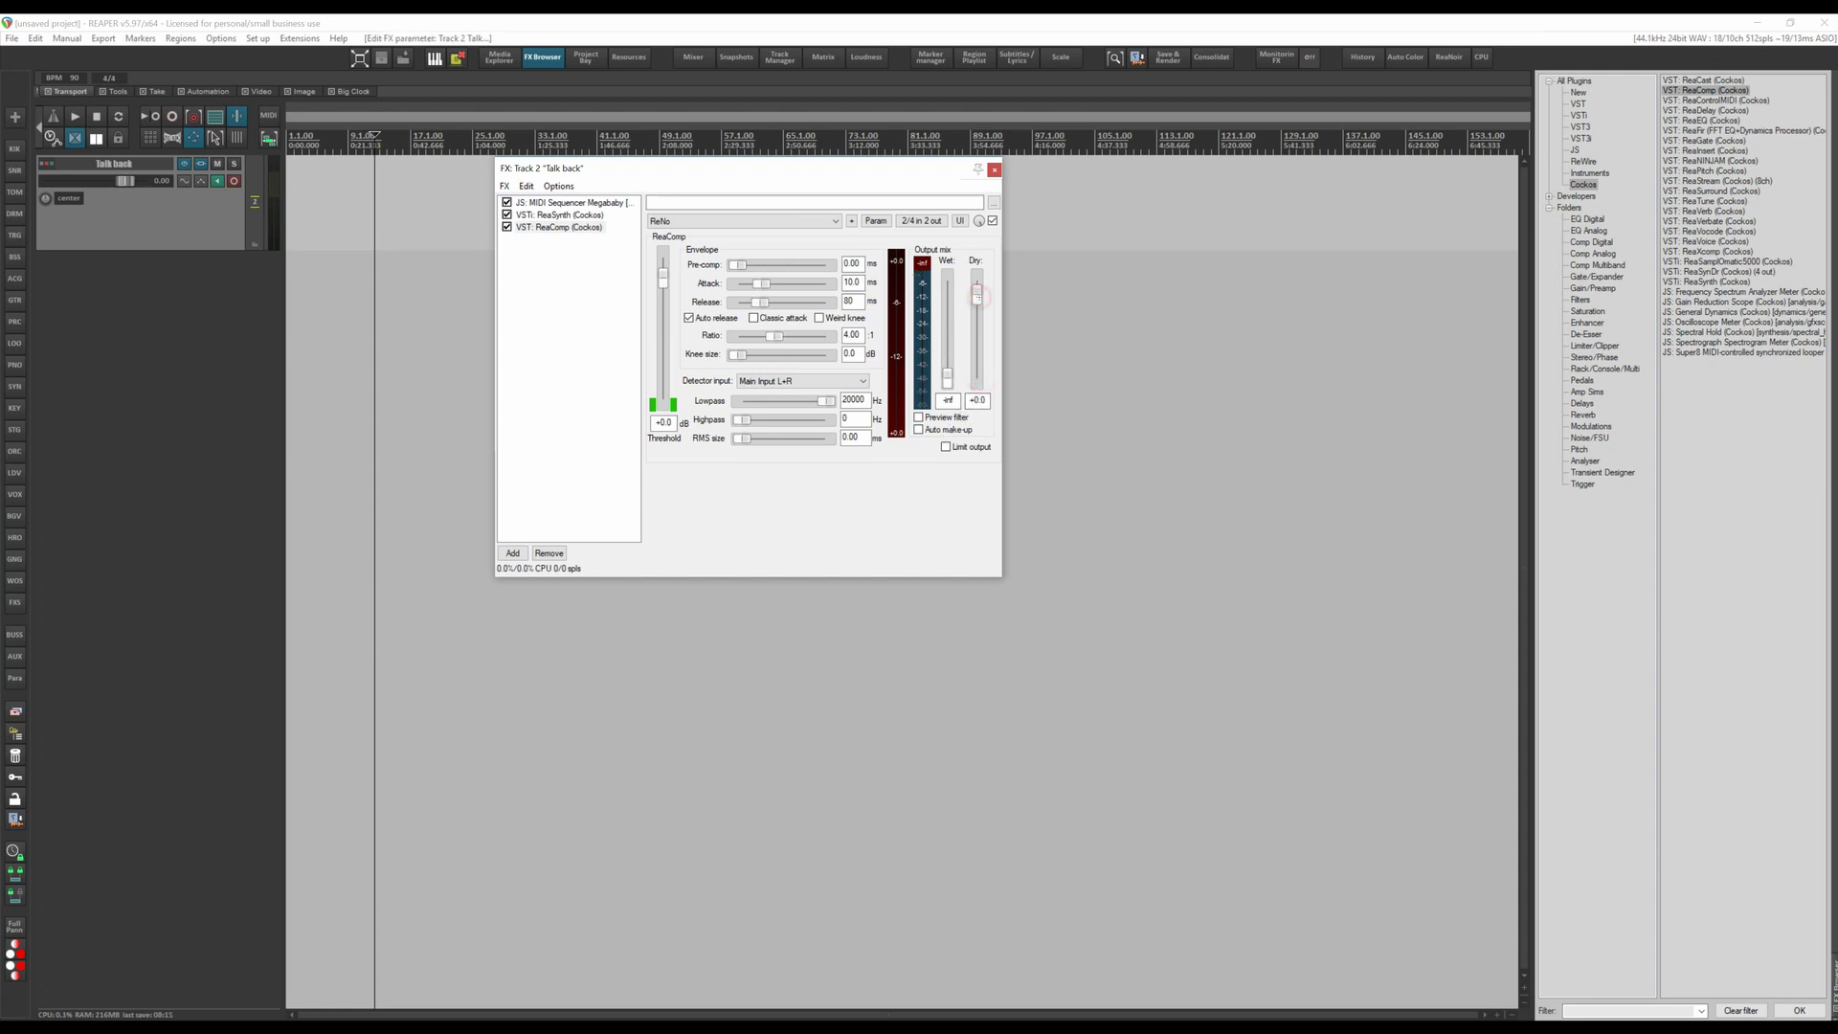
Step: Arm the track, test ReaComp's dry level at -inf and back at +0.0, and disarm the track
click(234, 181)
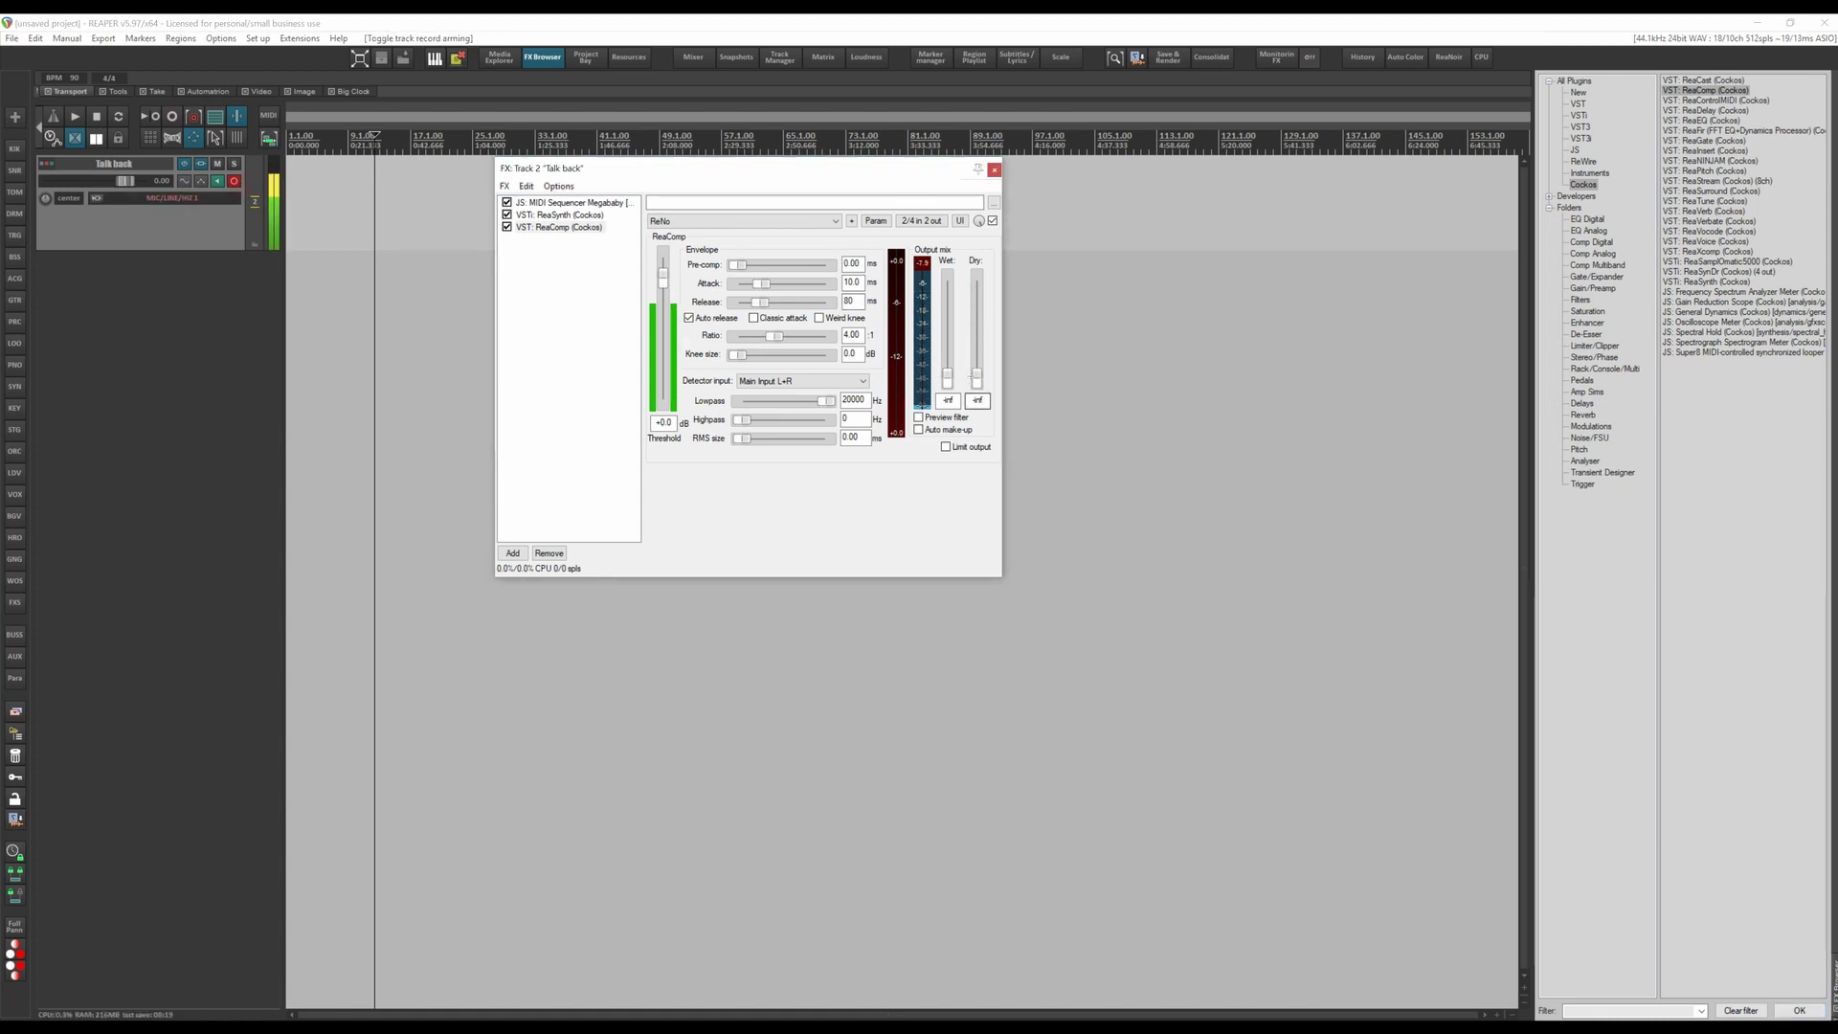
mouse_move(977, 295)
mouse_down()
mouse_move(977, 324)
mouse_move(977, 292)
mouse_up()
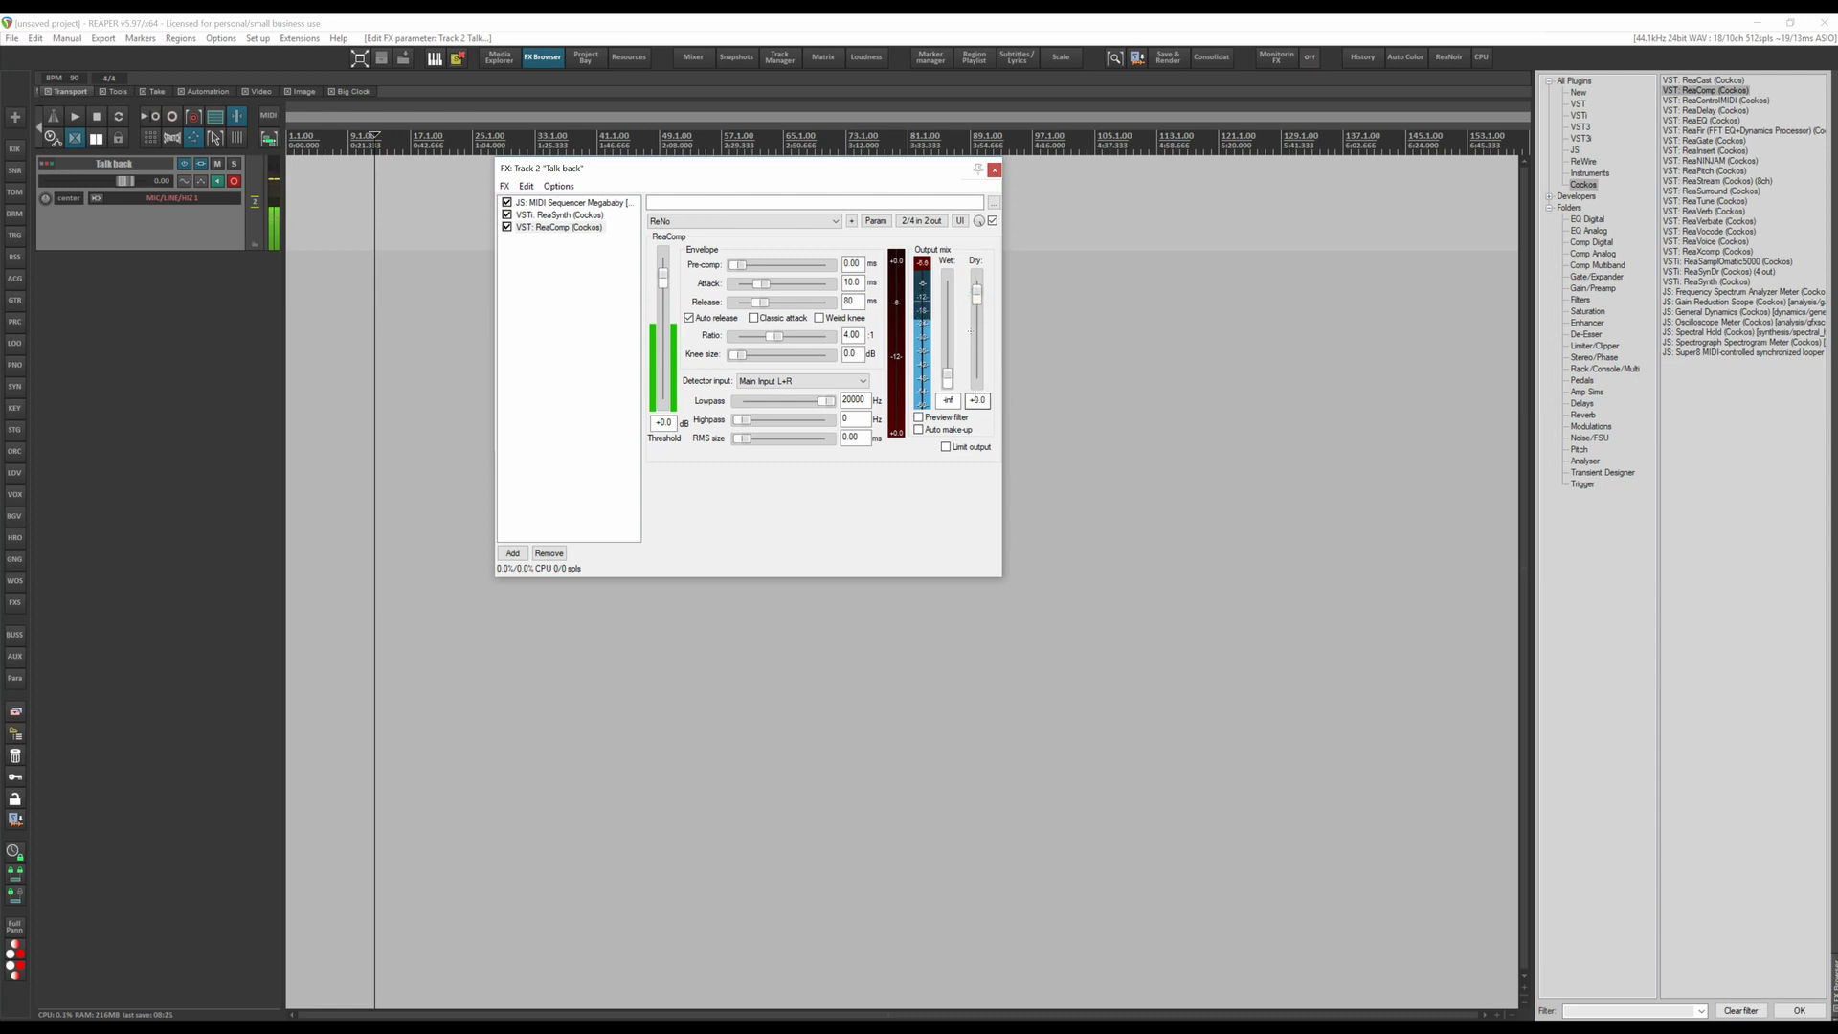
click(234, 181)
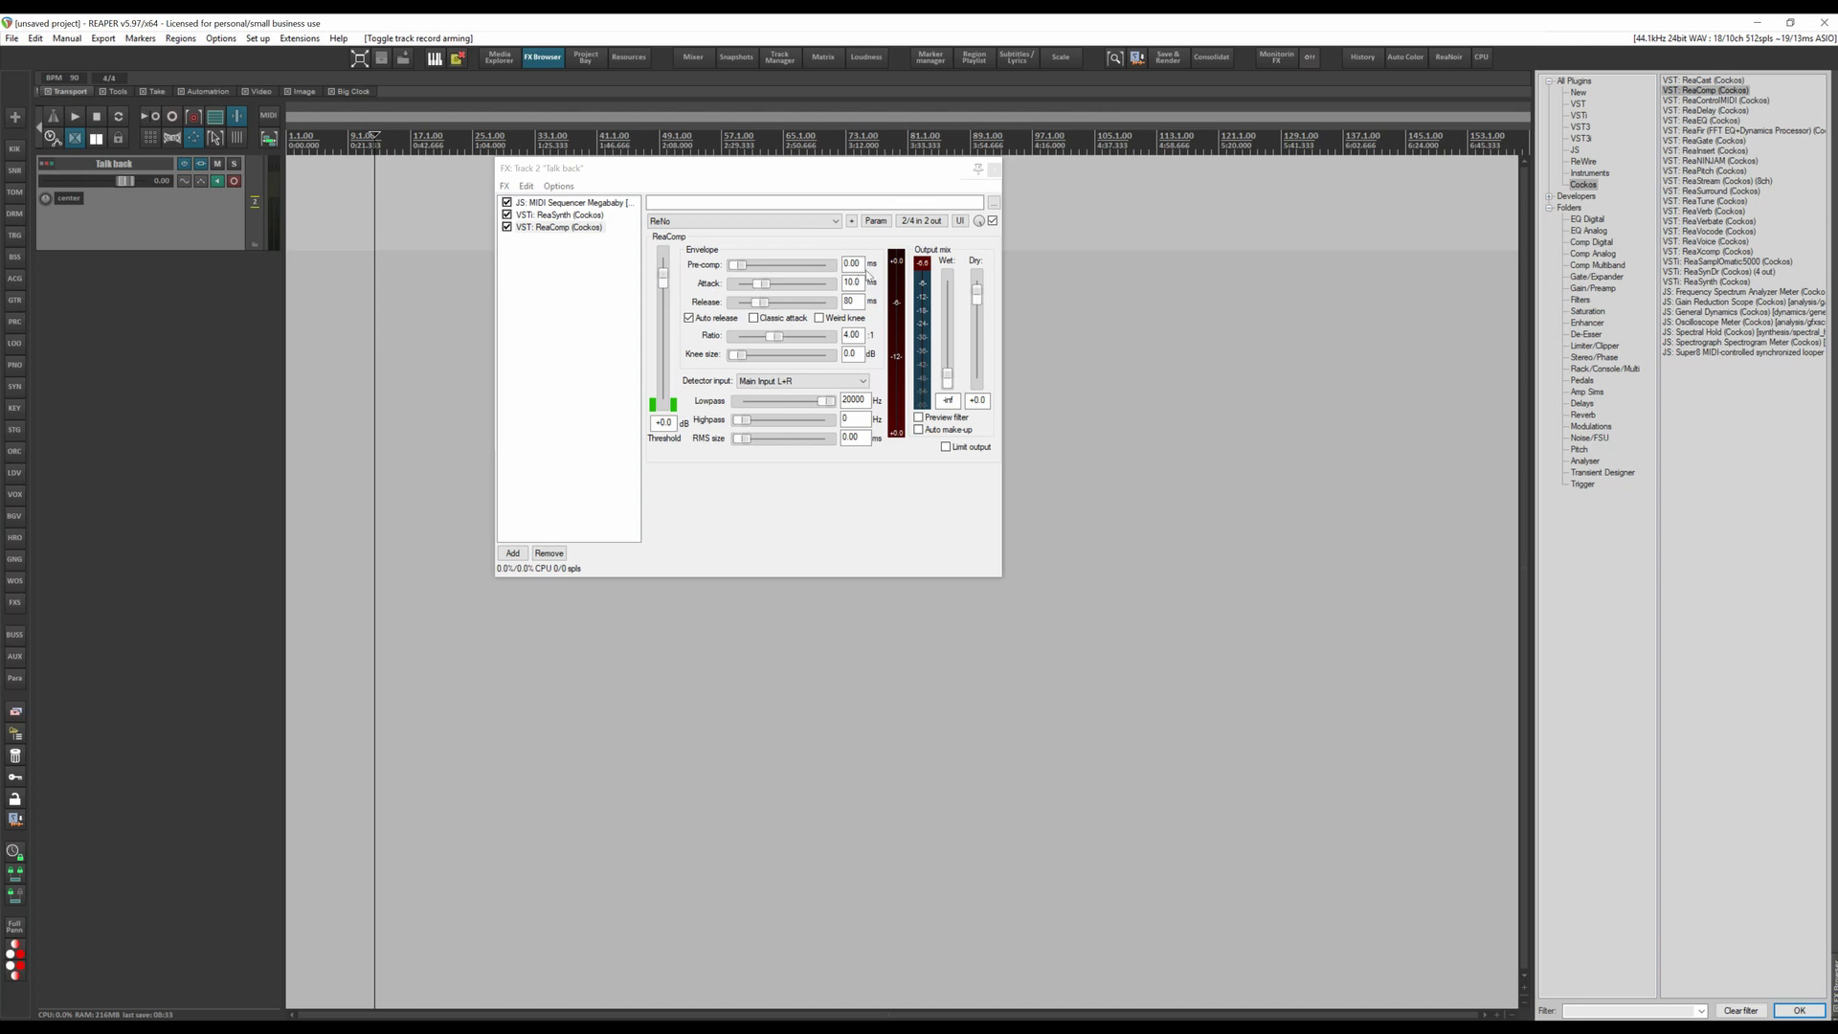
Step: Enable parameter modulation for ReaComp's Dry level, reset its baseline value to the midpoint, and turn on the audio control signal (sidechain)
click(877, 222)
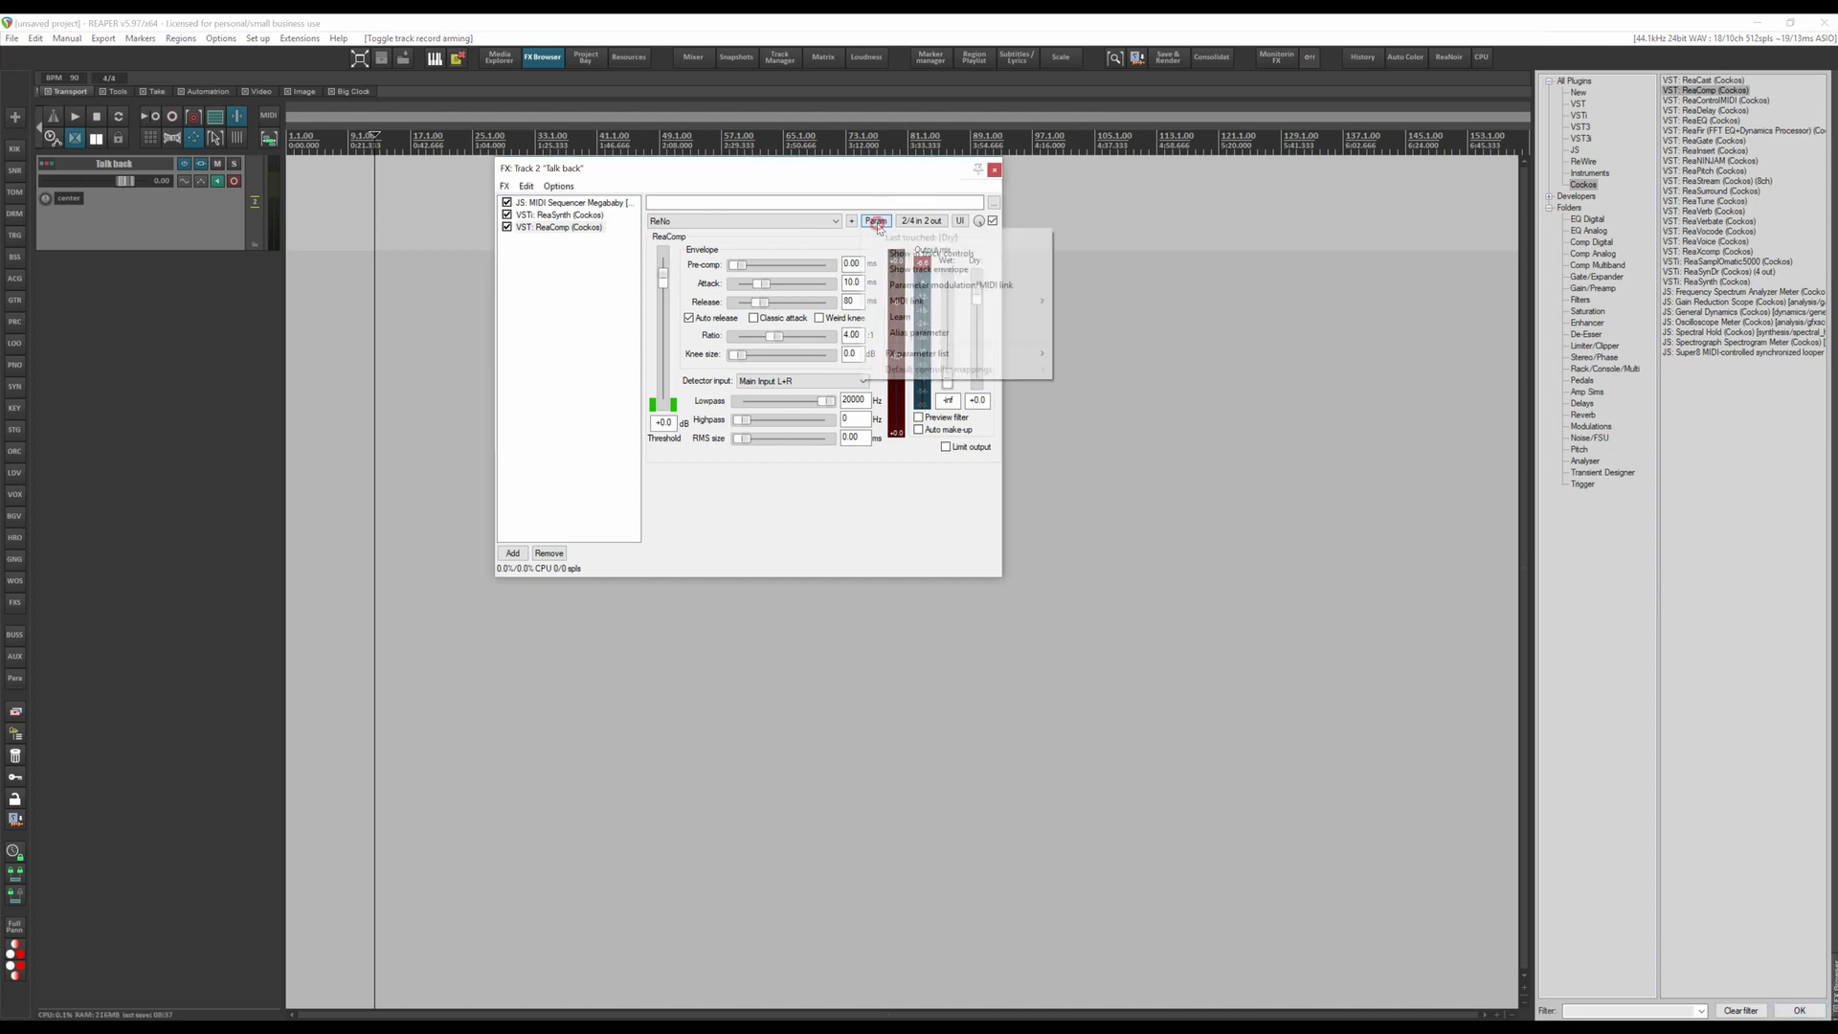
click(919, 285)
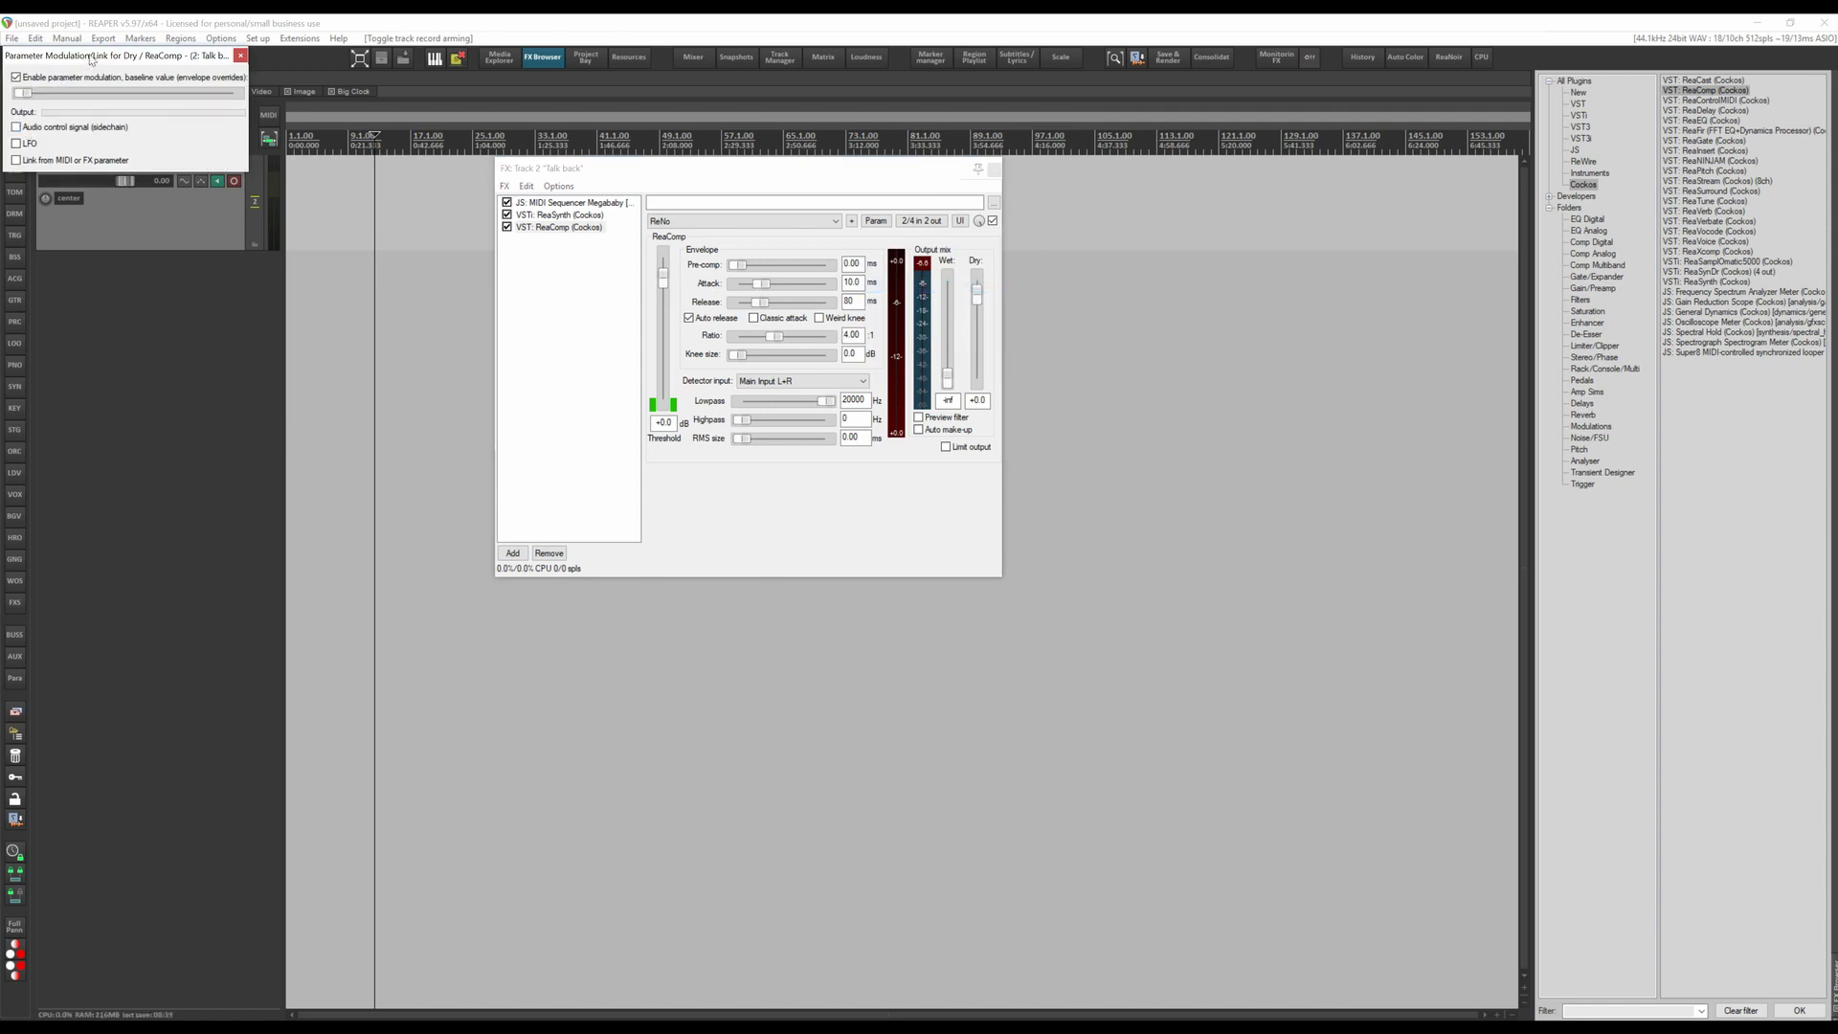
drag(91, 60, 668, 479)
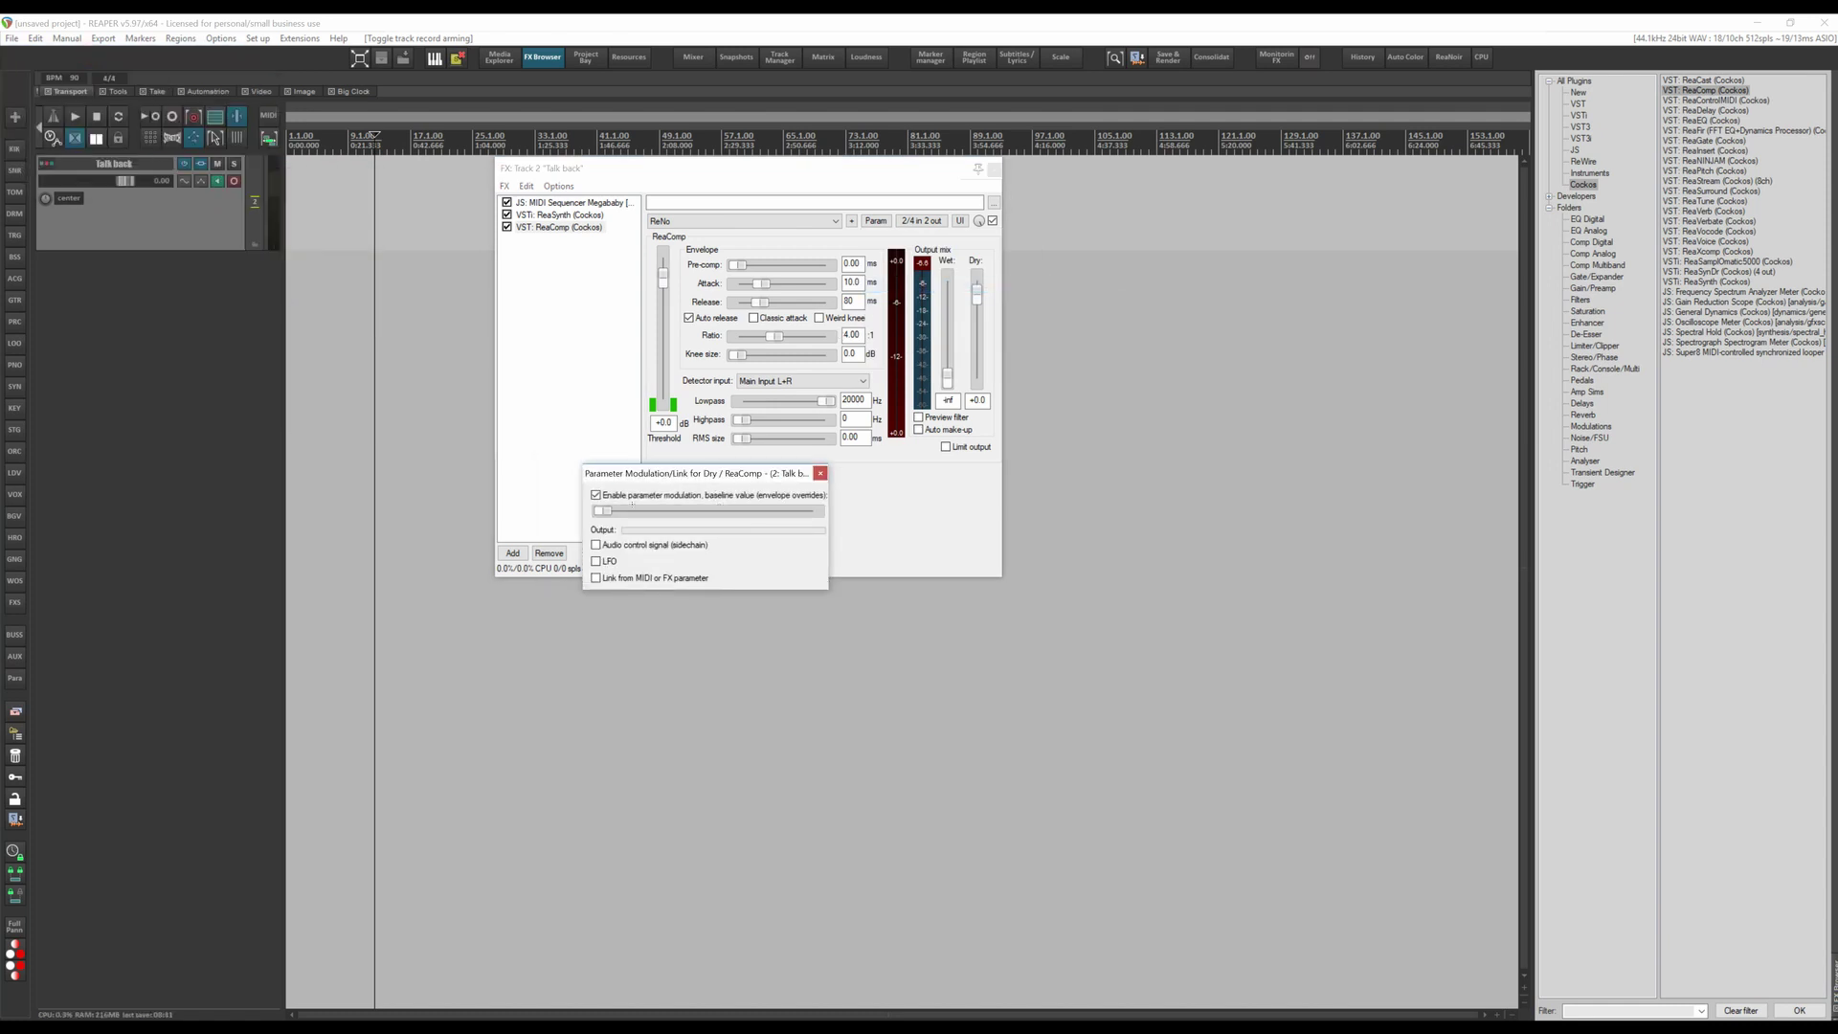
double_click(603, 511)
click(597, 545)
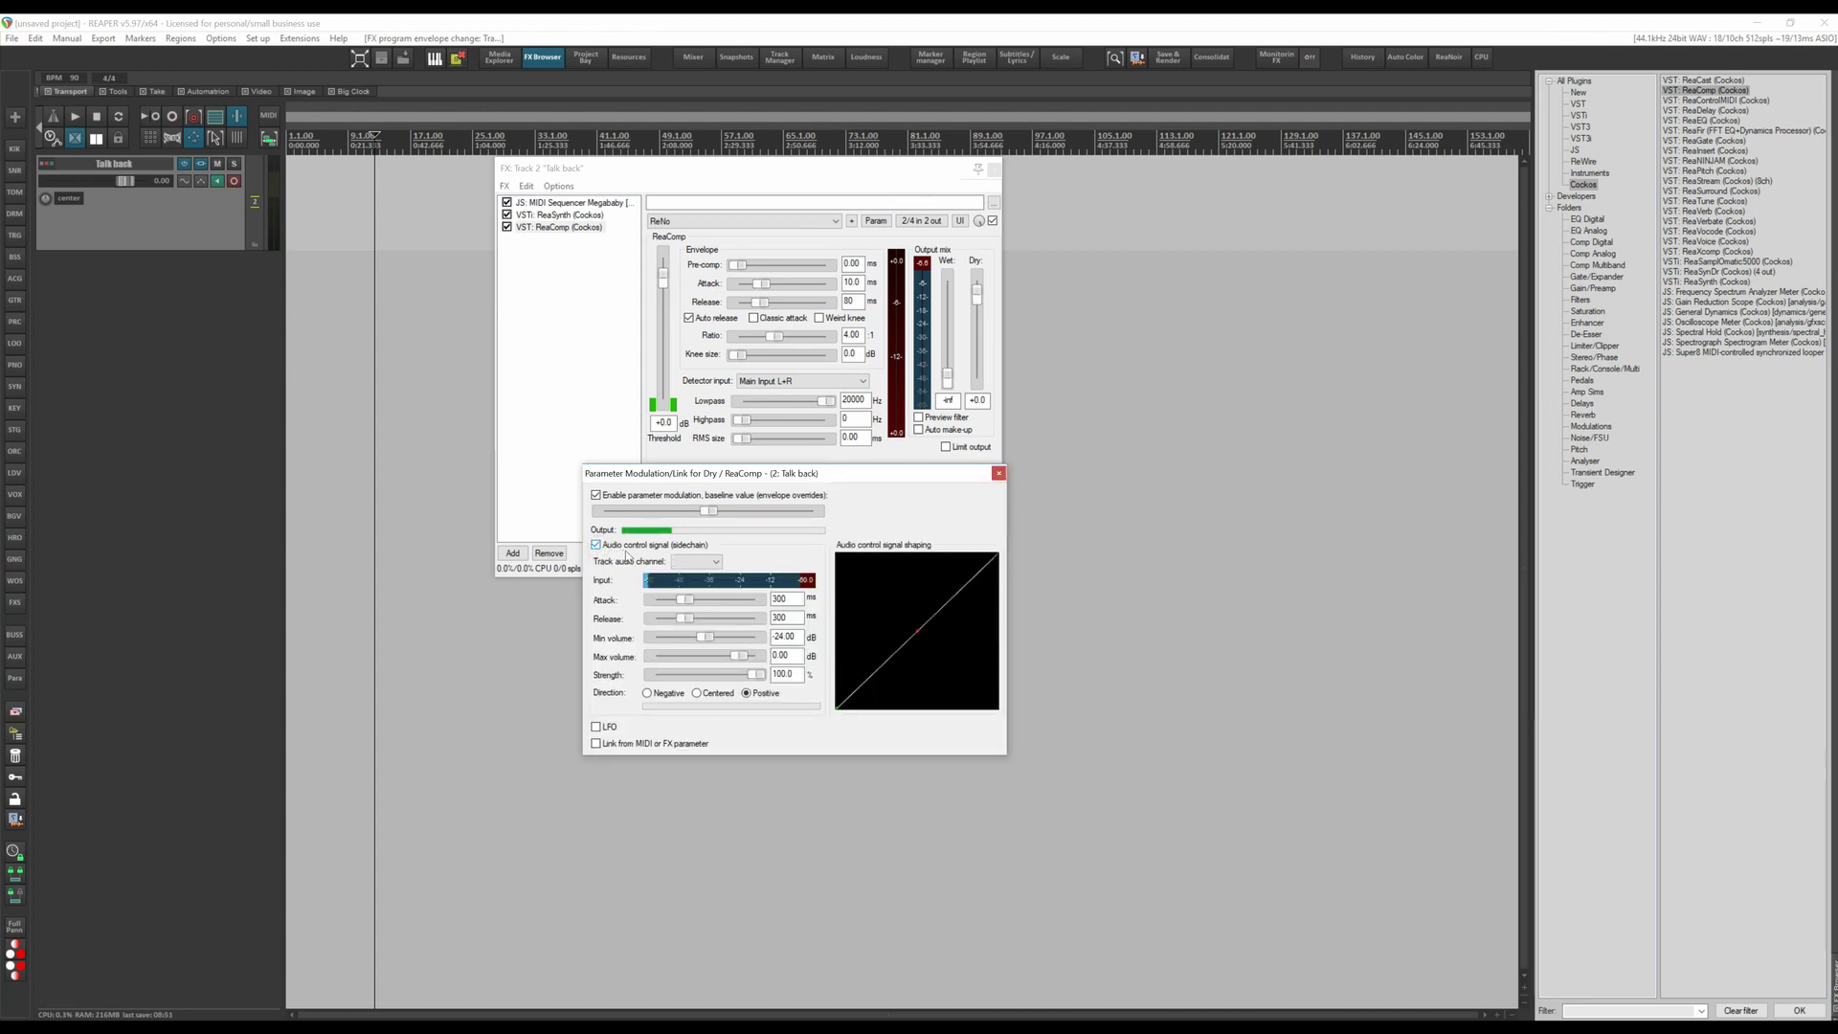
Step: Give the Talk back track 4 channels, then set the sidechain's track audio channel to 3+4 with a 0 ms attack
click(709, 561)
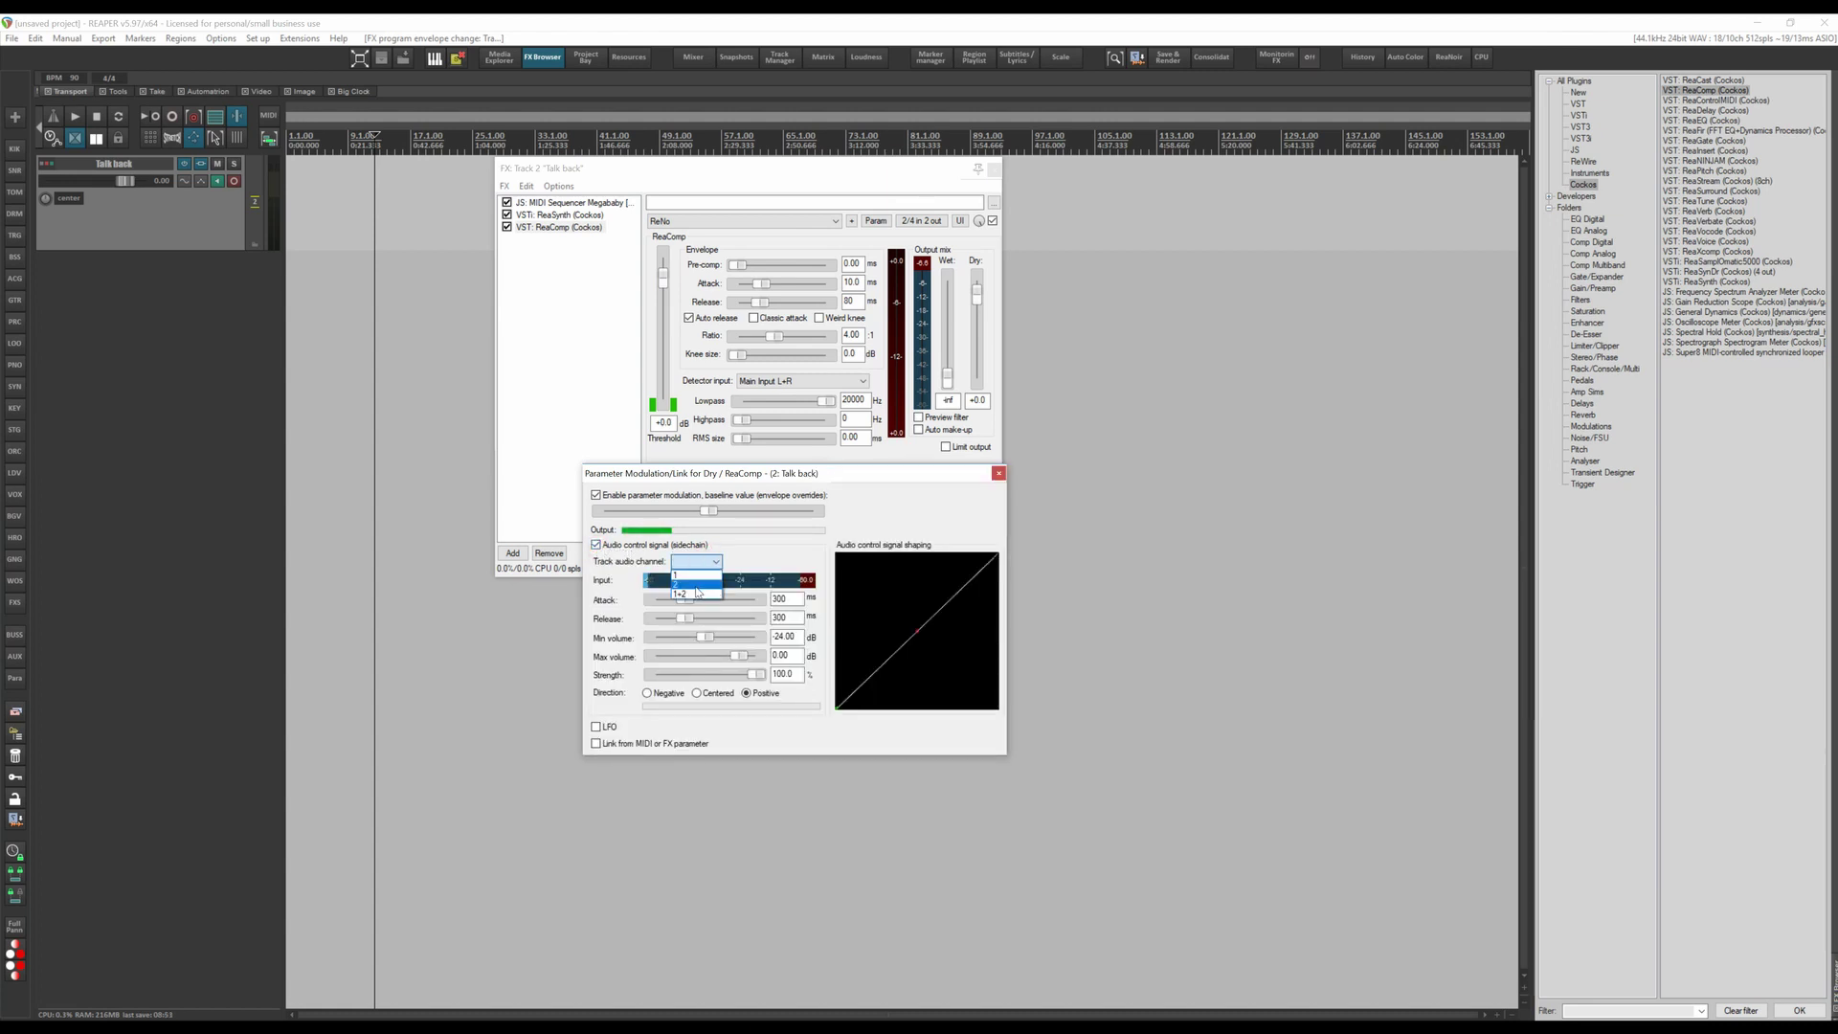
click(696, 594)
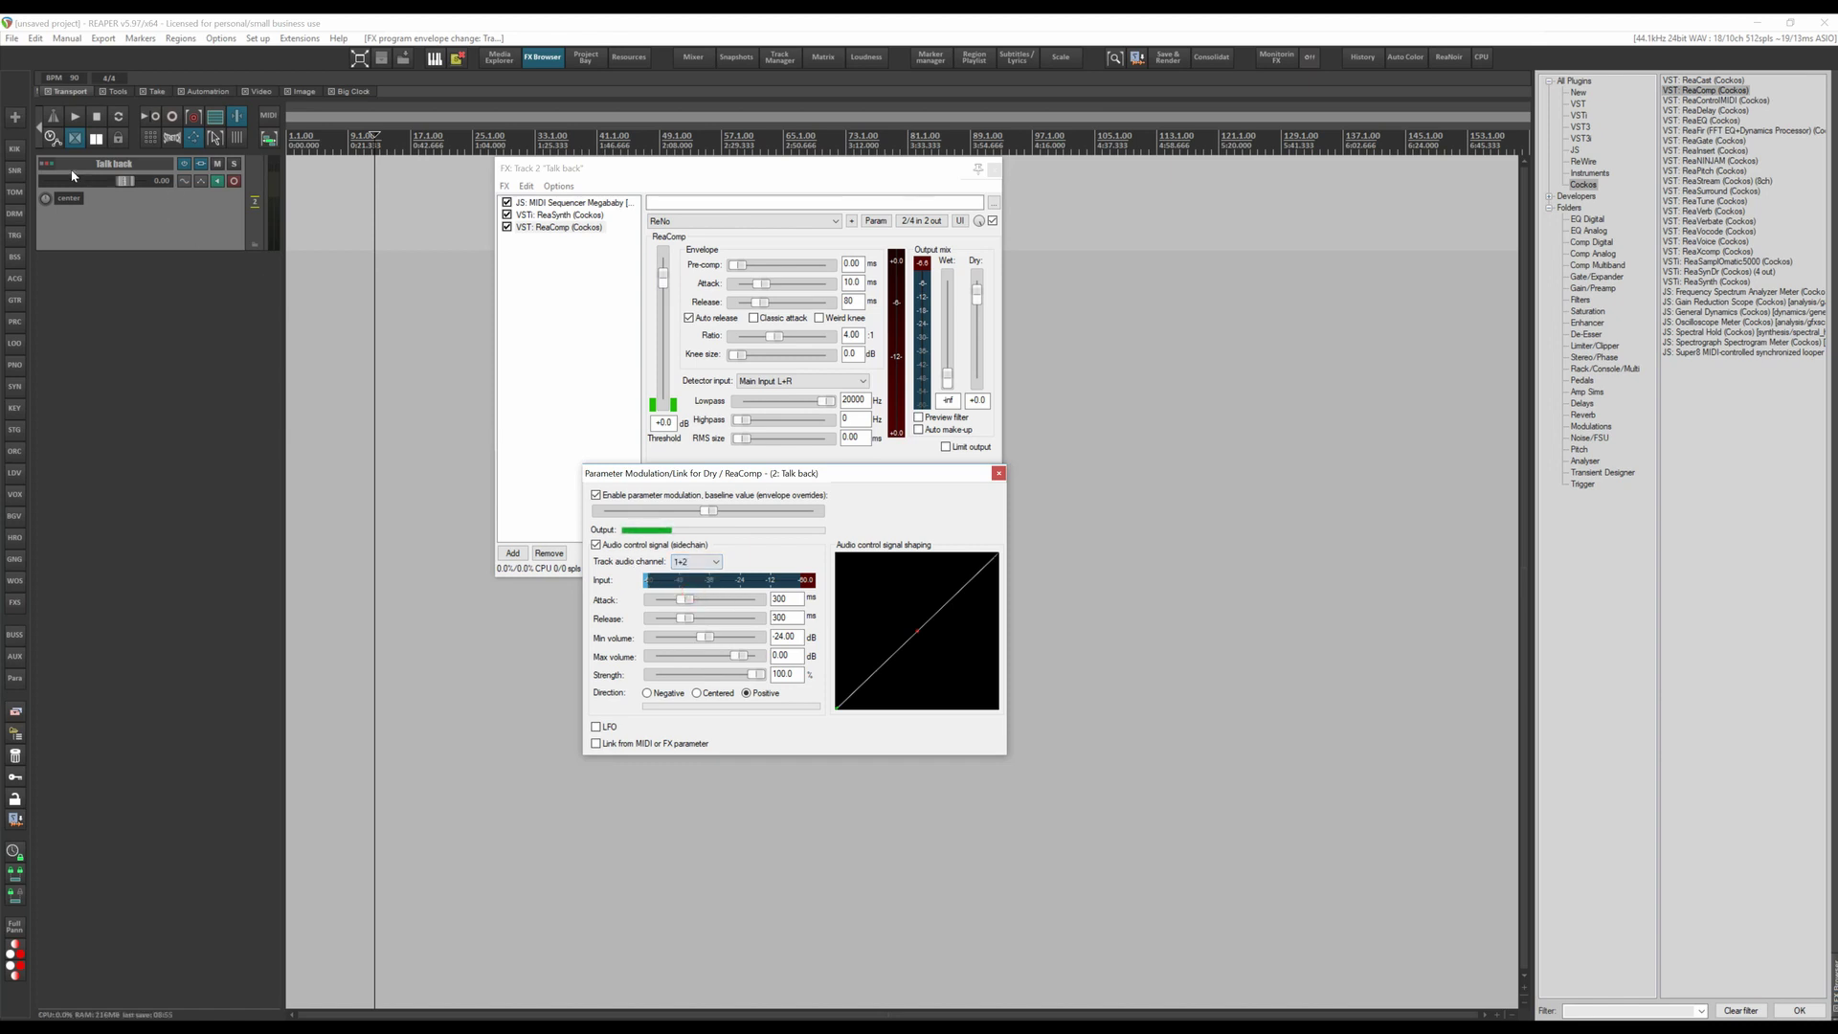
click(201, 181)
click(493, 203)
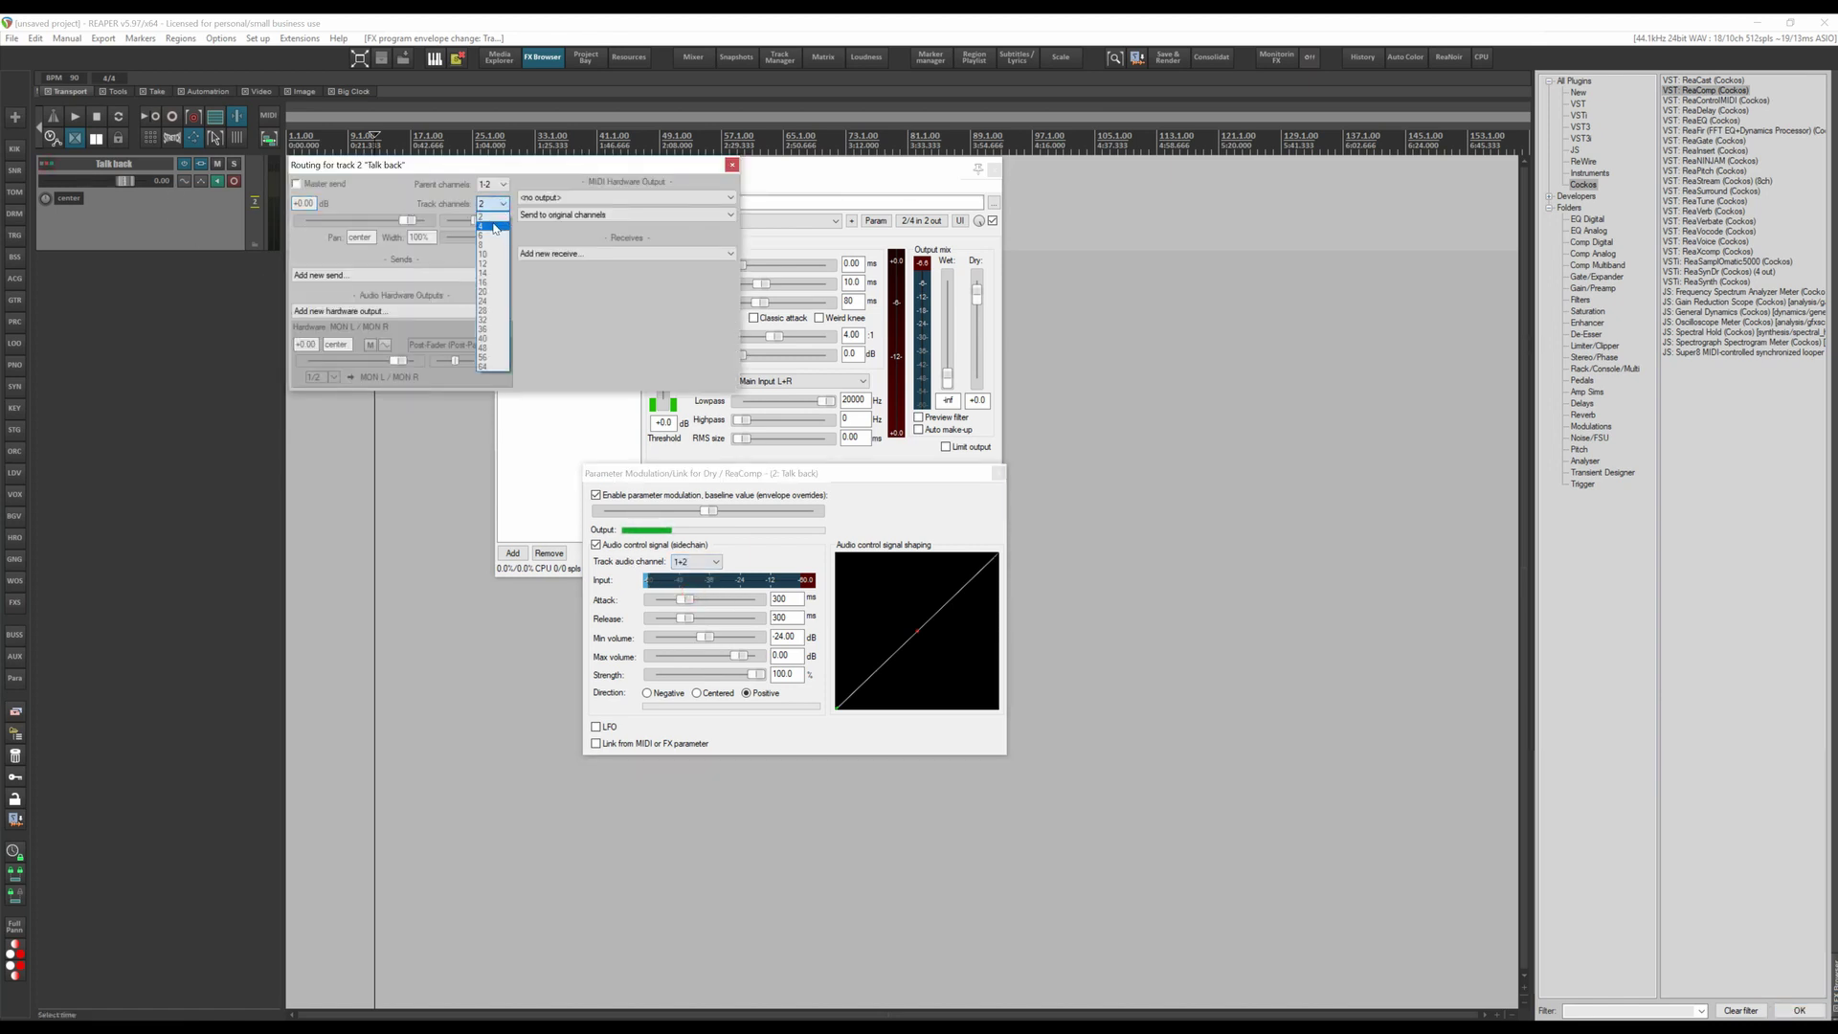
click(494, 227)
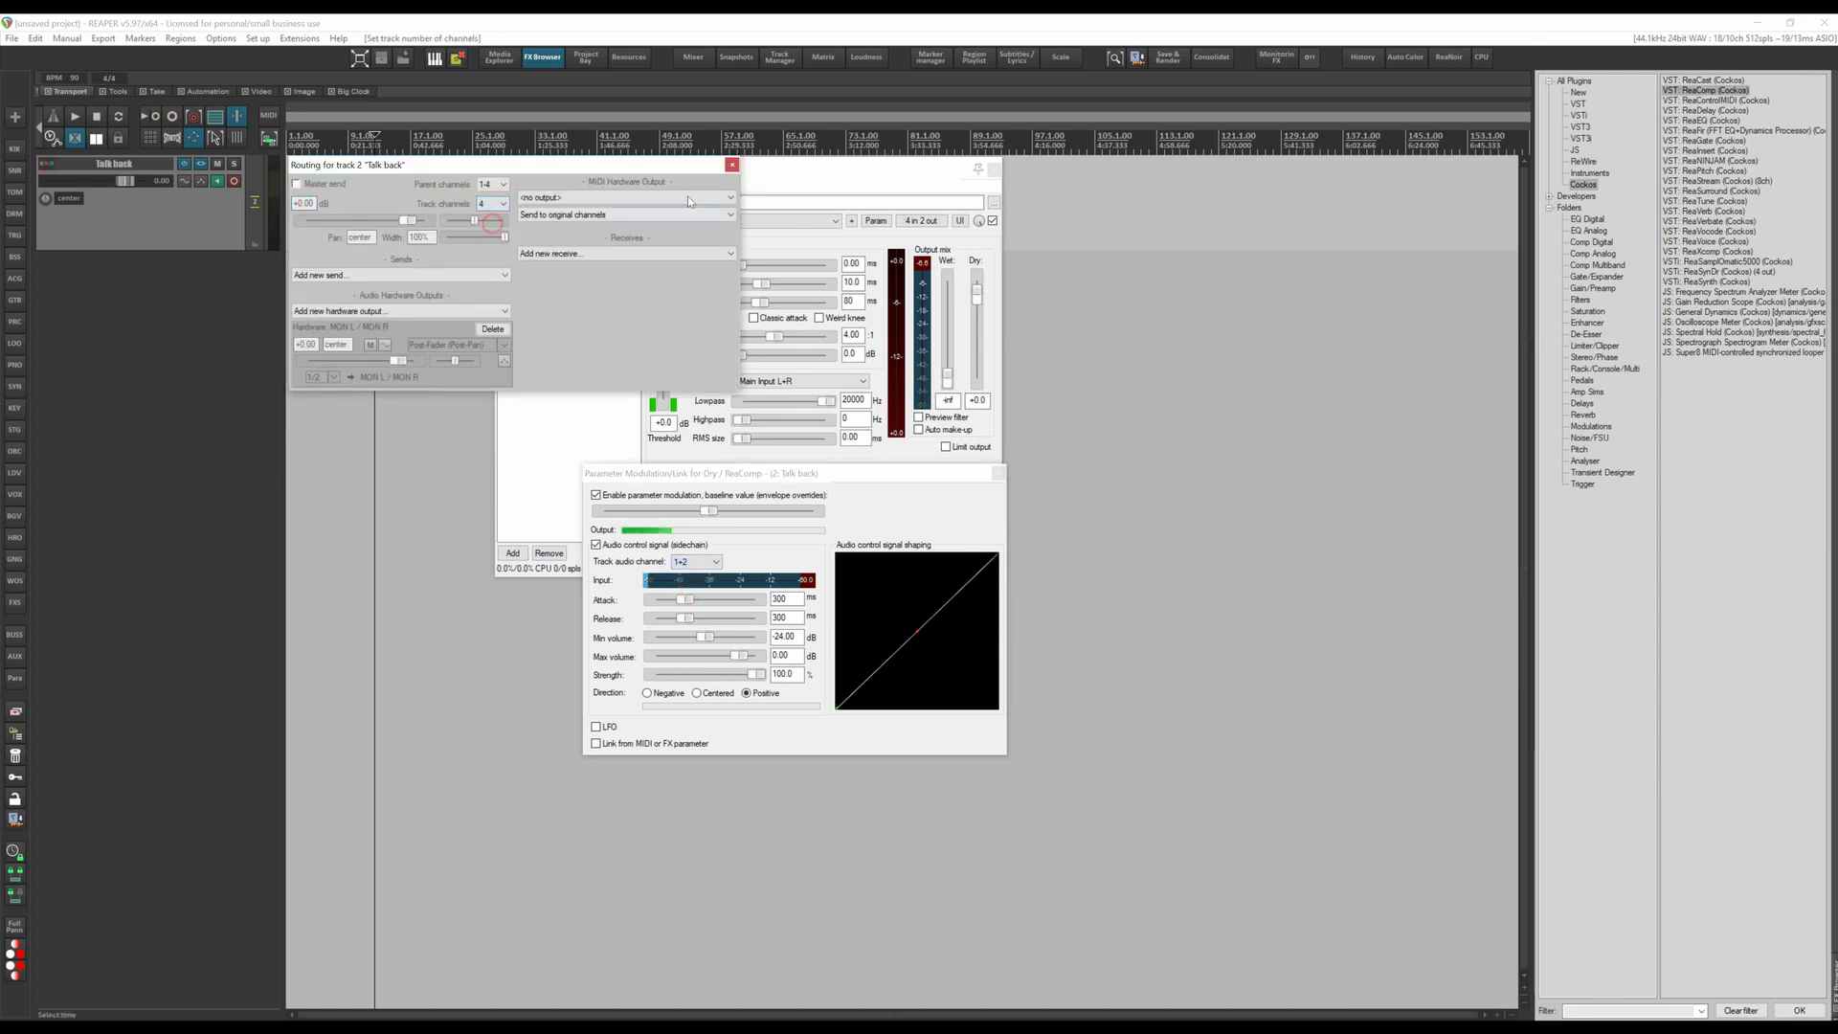
click(713, 561)
click(687, 612)
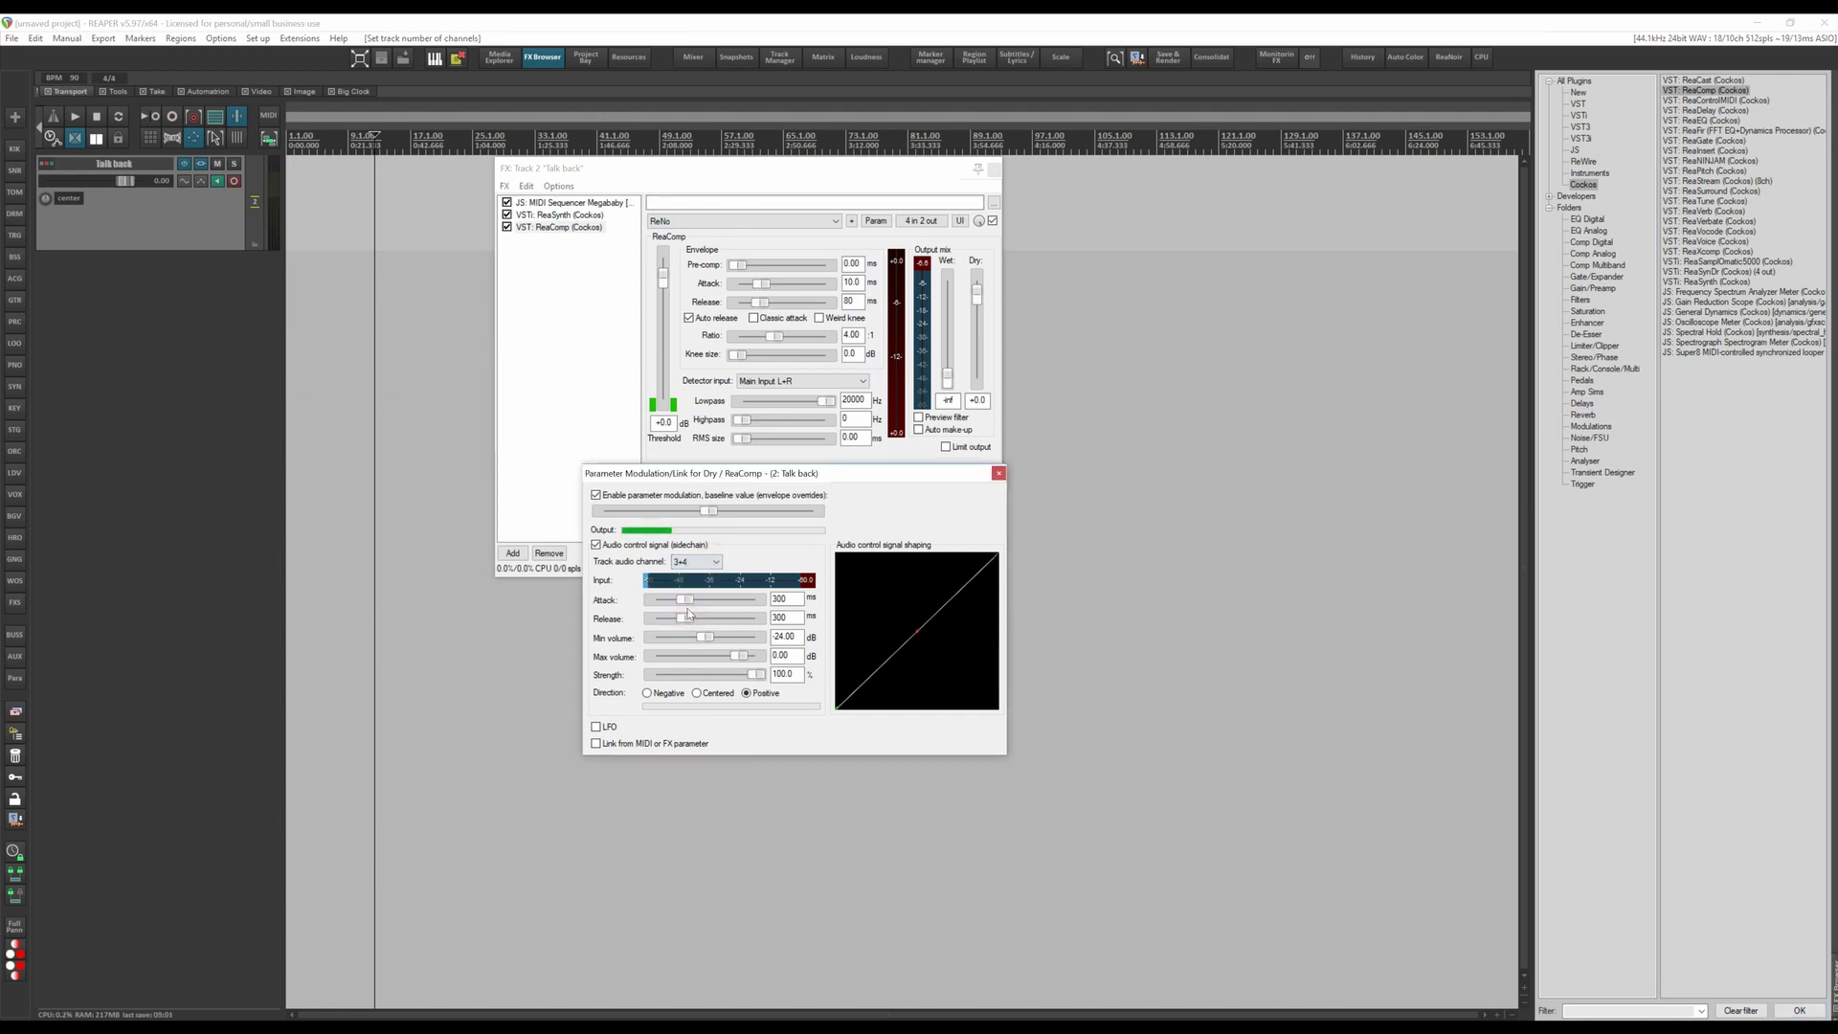
drag(688, 601, 622, 594)
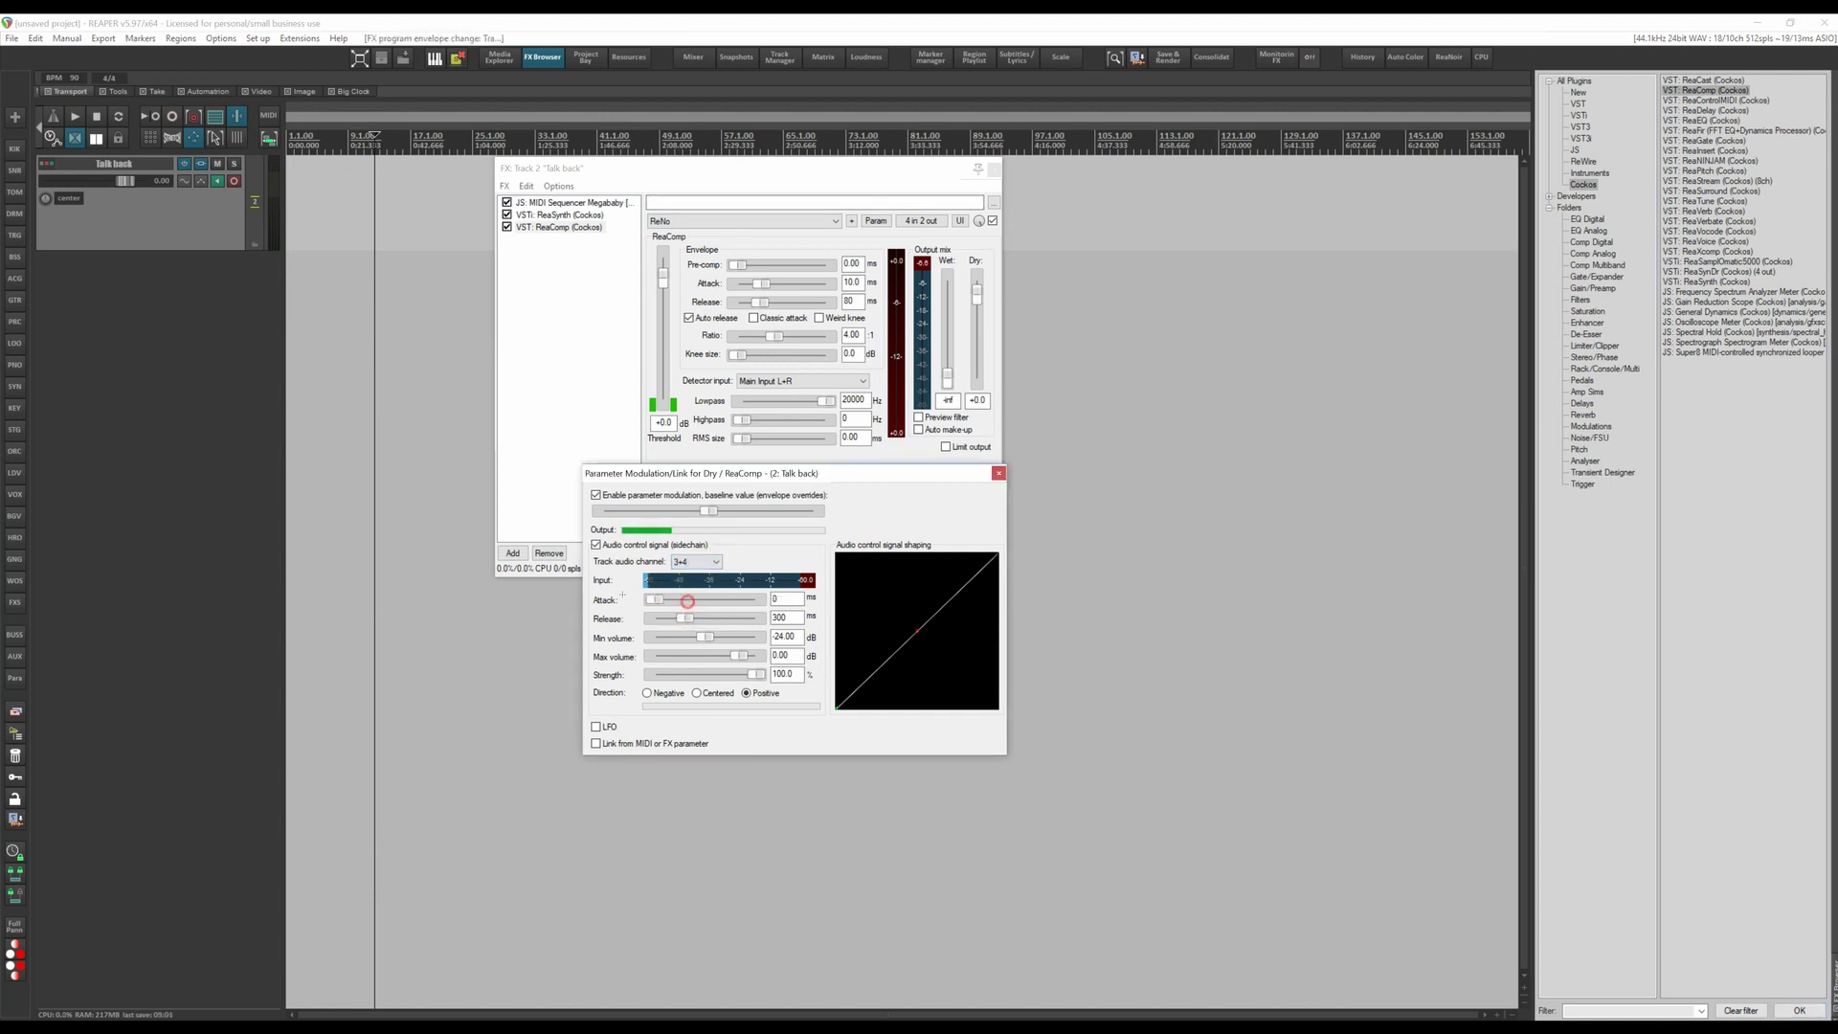
Step: Route ReaSynth's two outputs to track channels 3 and 4 in the plug-in pin connector
click(542, 214)
click(922, 222)
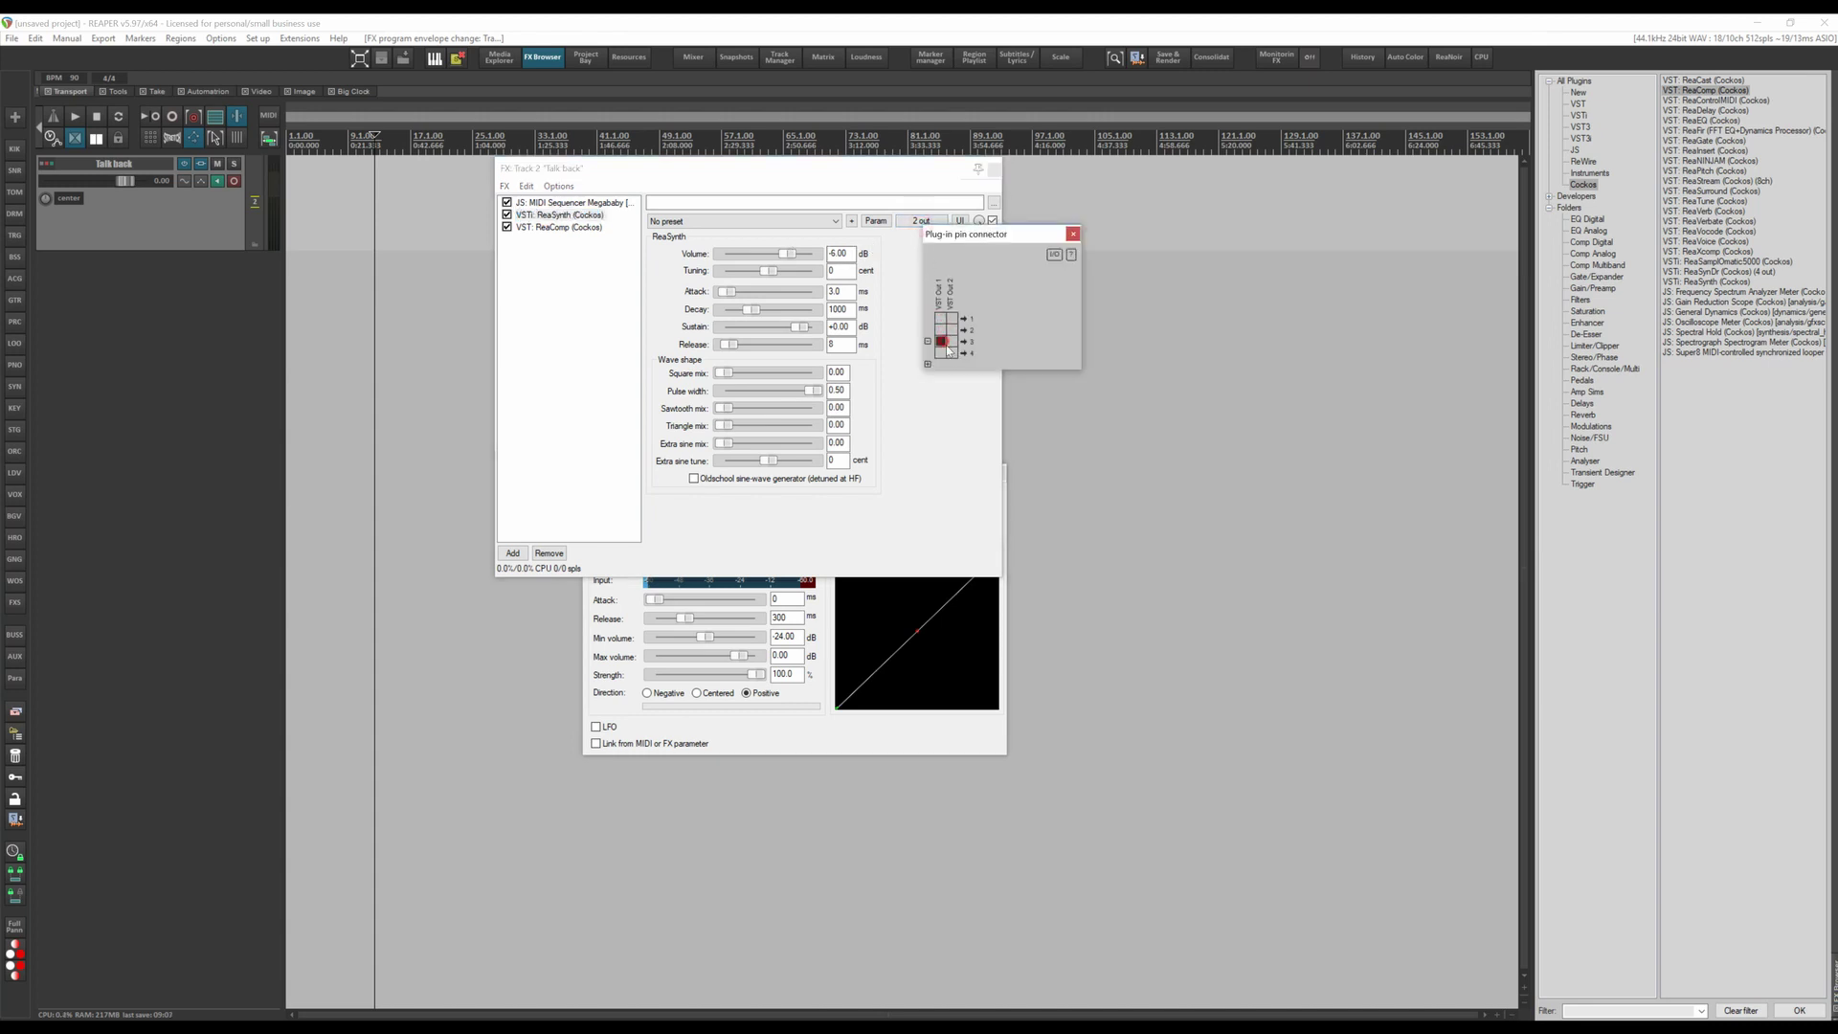
click(1073, 234)
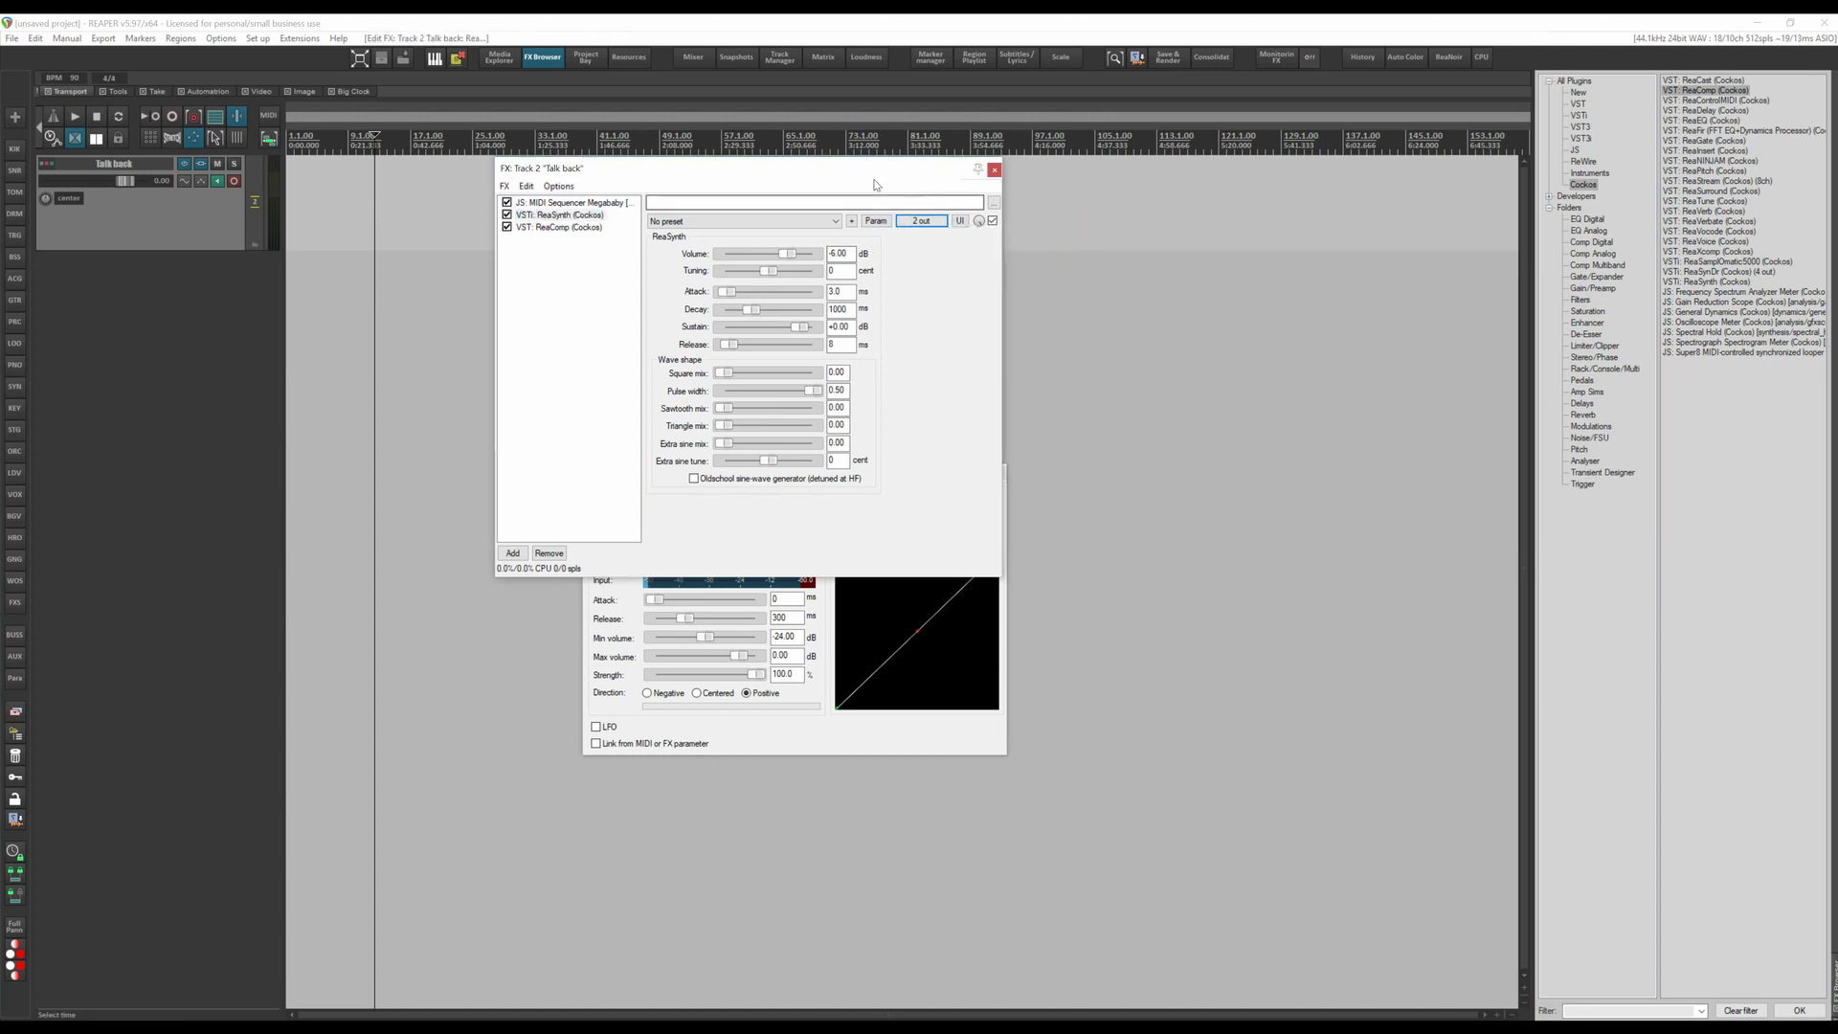
Step: Arrange the FX chain and parameter modulation windows side by side, with ReaComp's controls displayed
drag(866, 171, 791, 184)
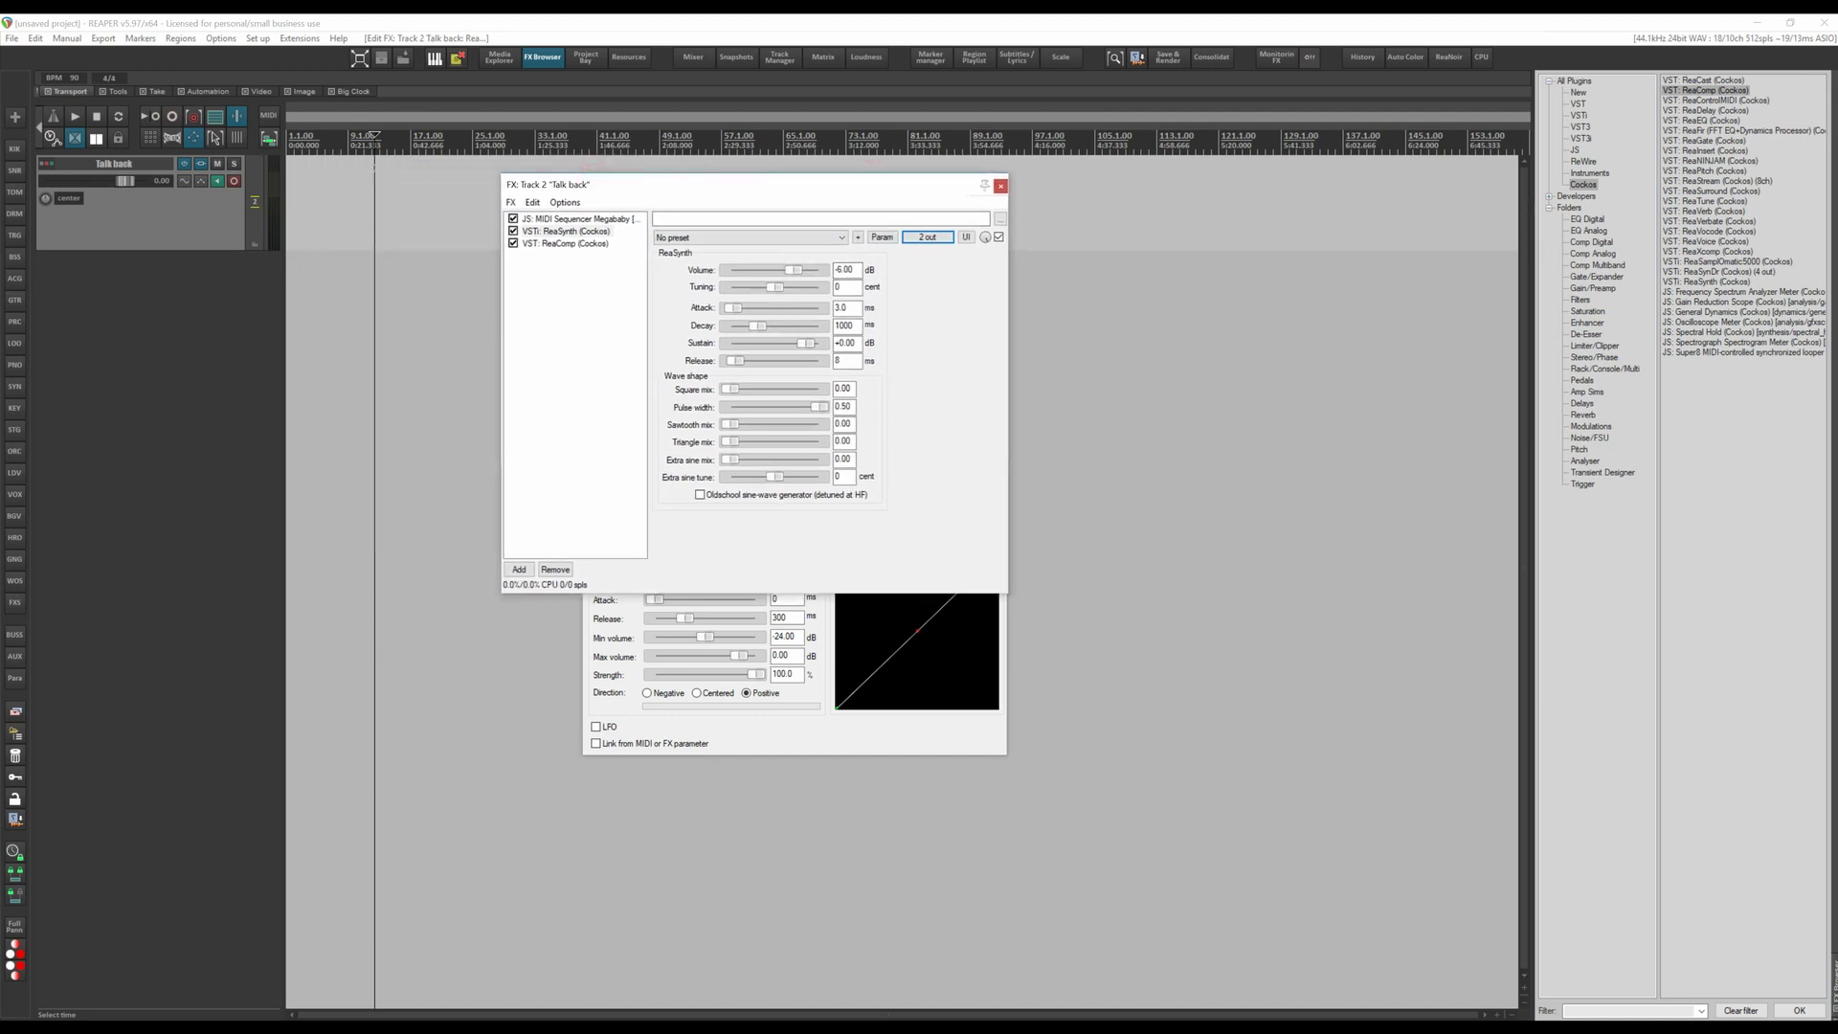
click(235, 182)
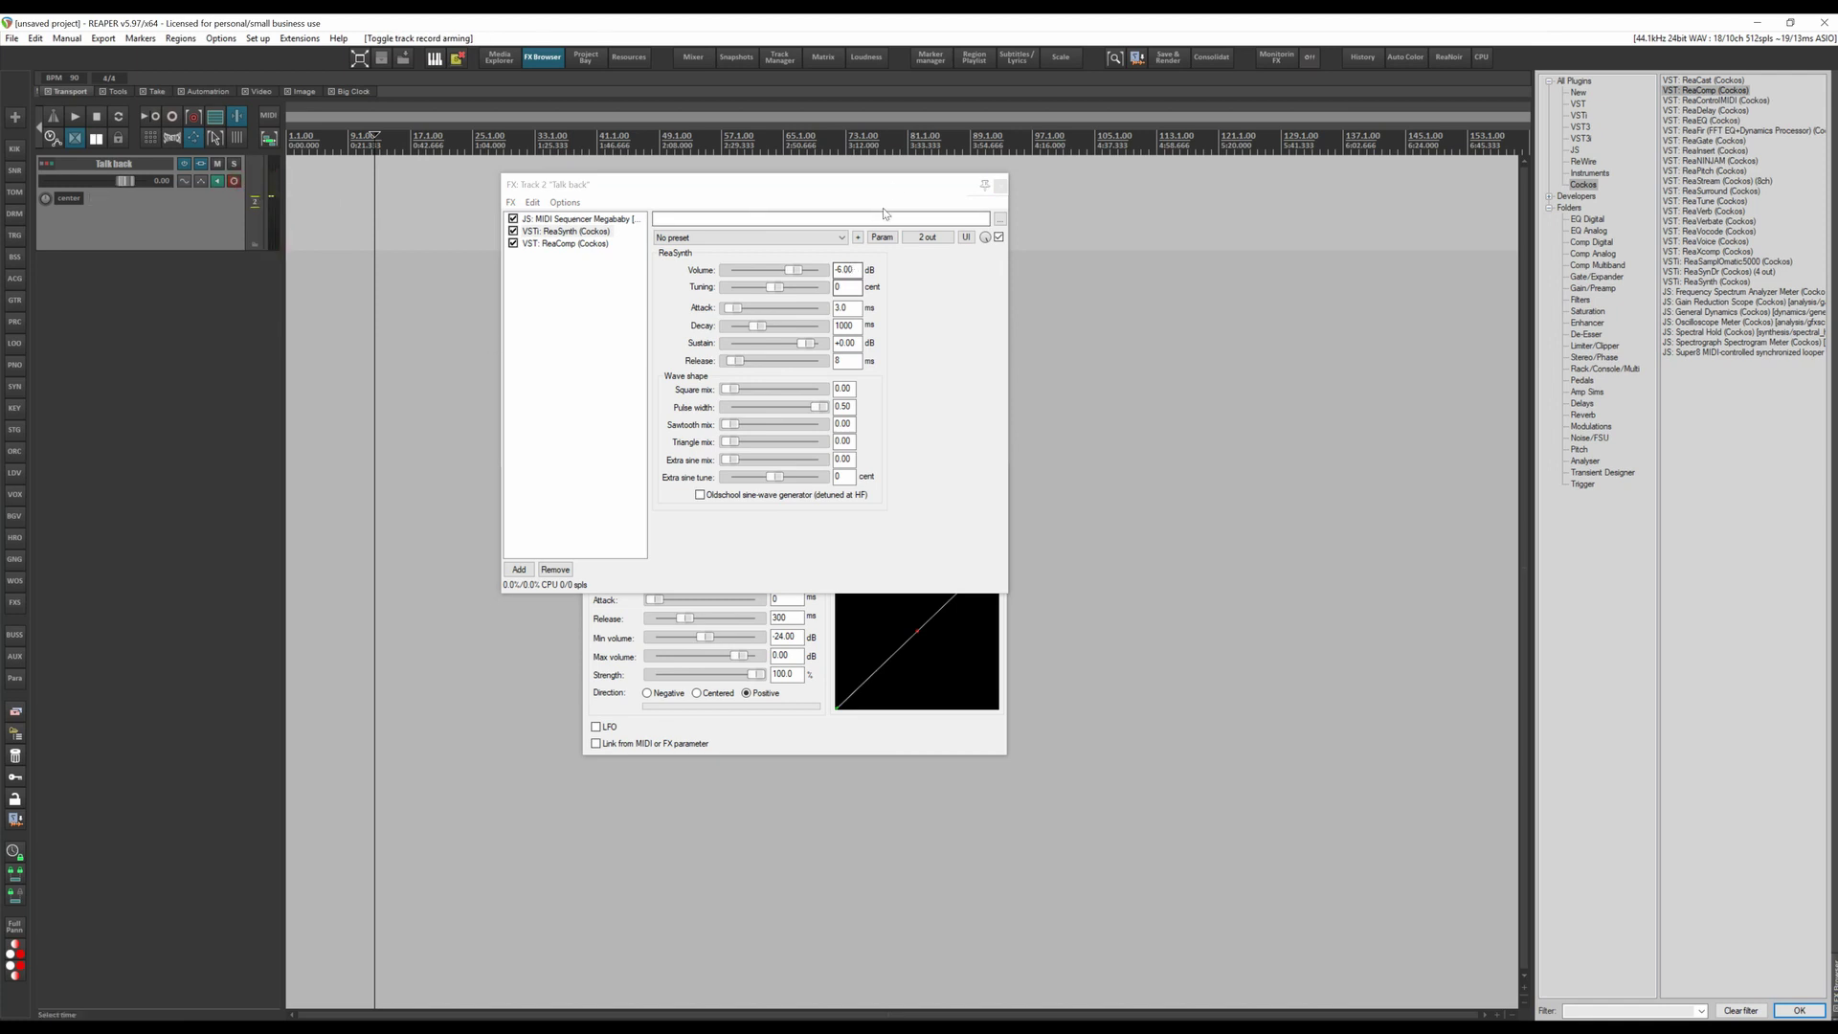
drag(882, 184, 624, 223)
click(862, 471)
drag(863, 471, 986, 348)
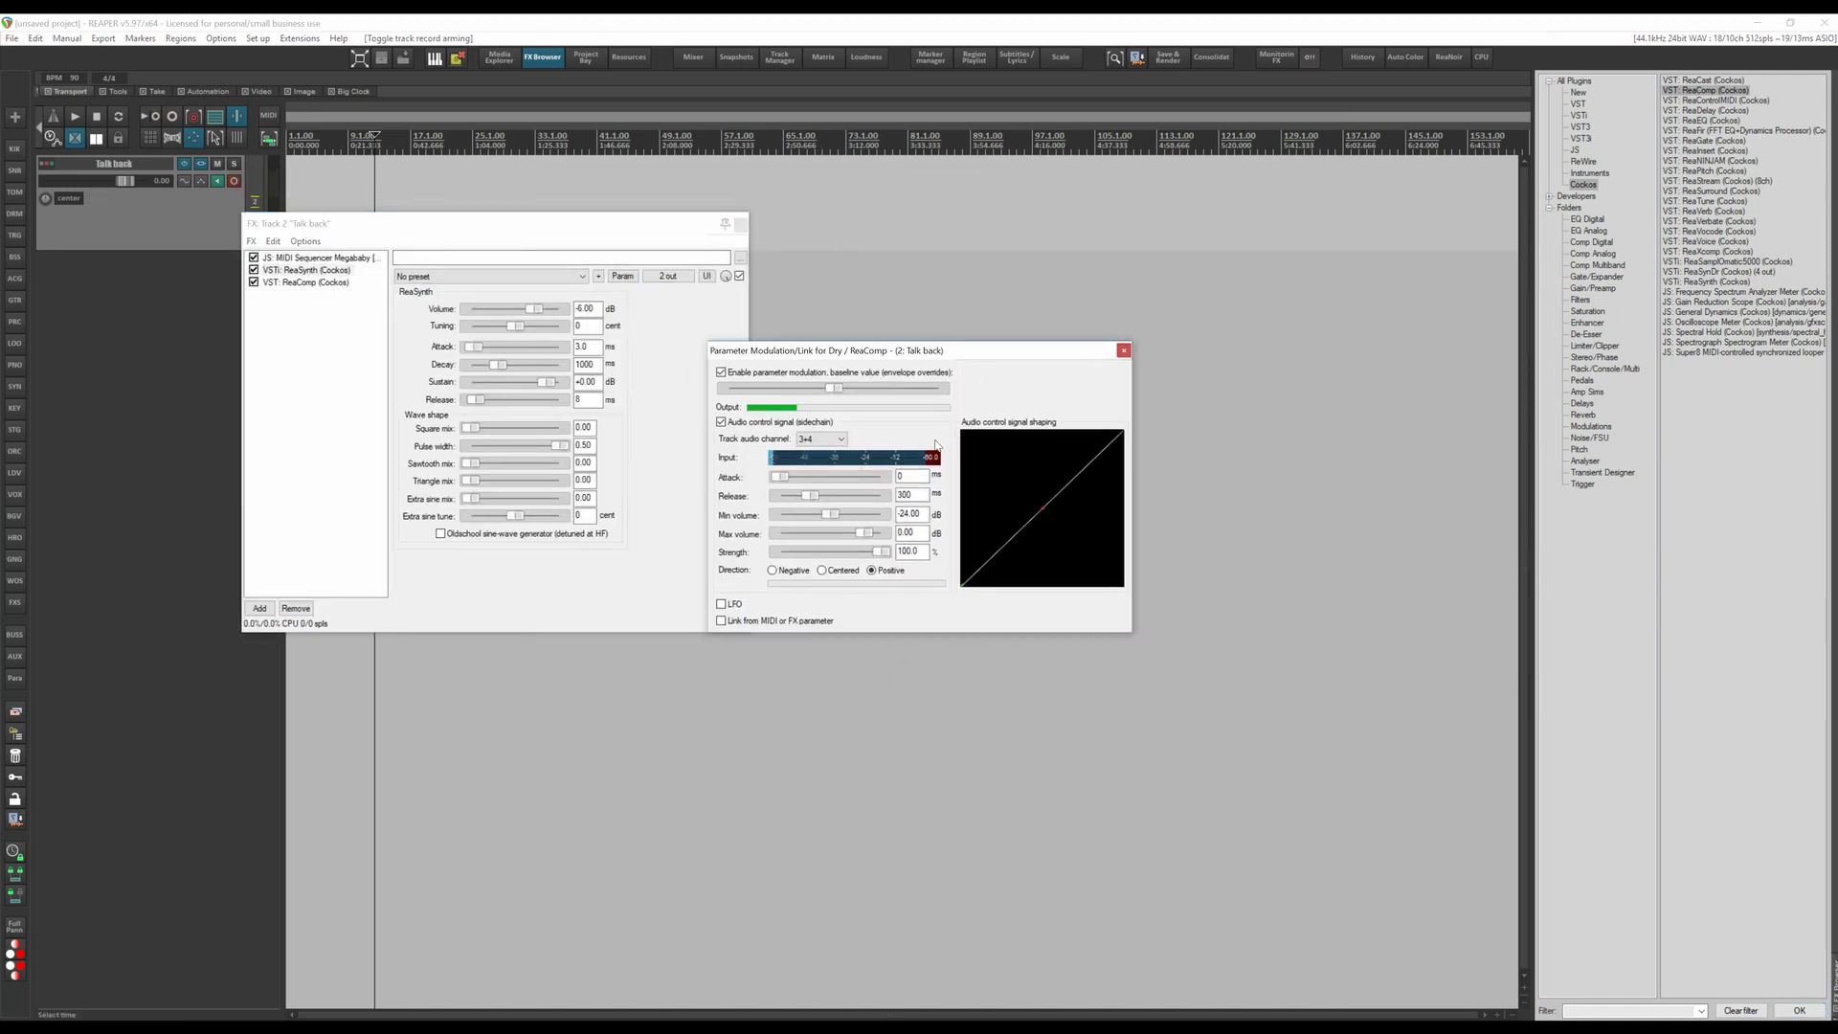
drag(444, 223, 450, 253)
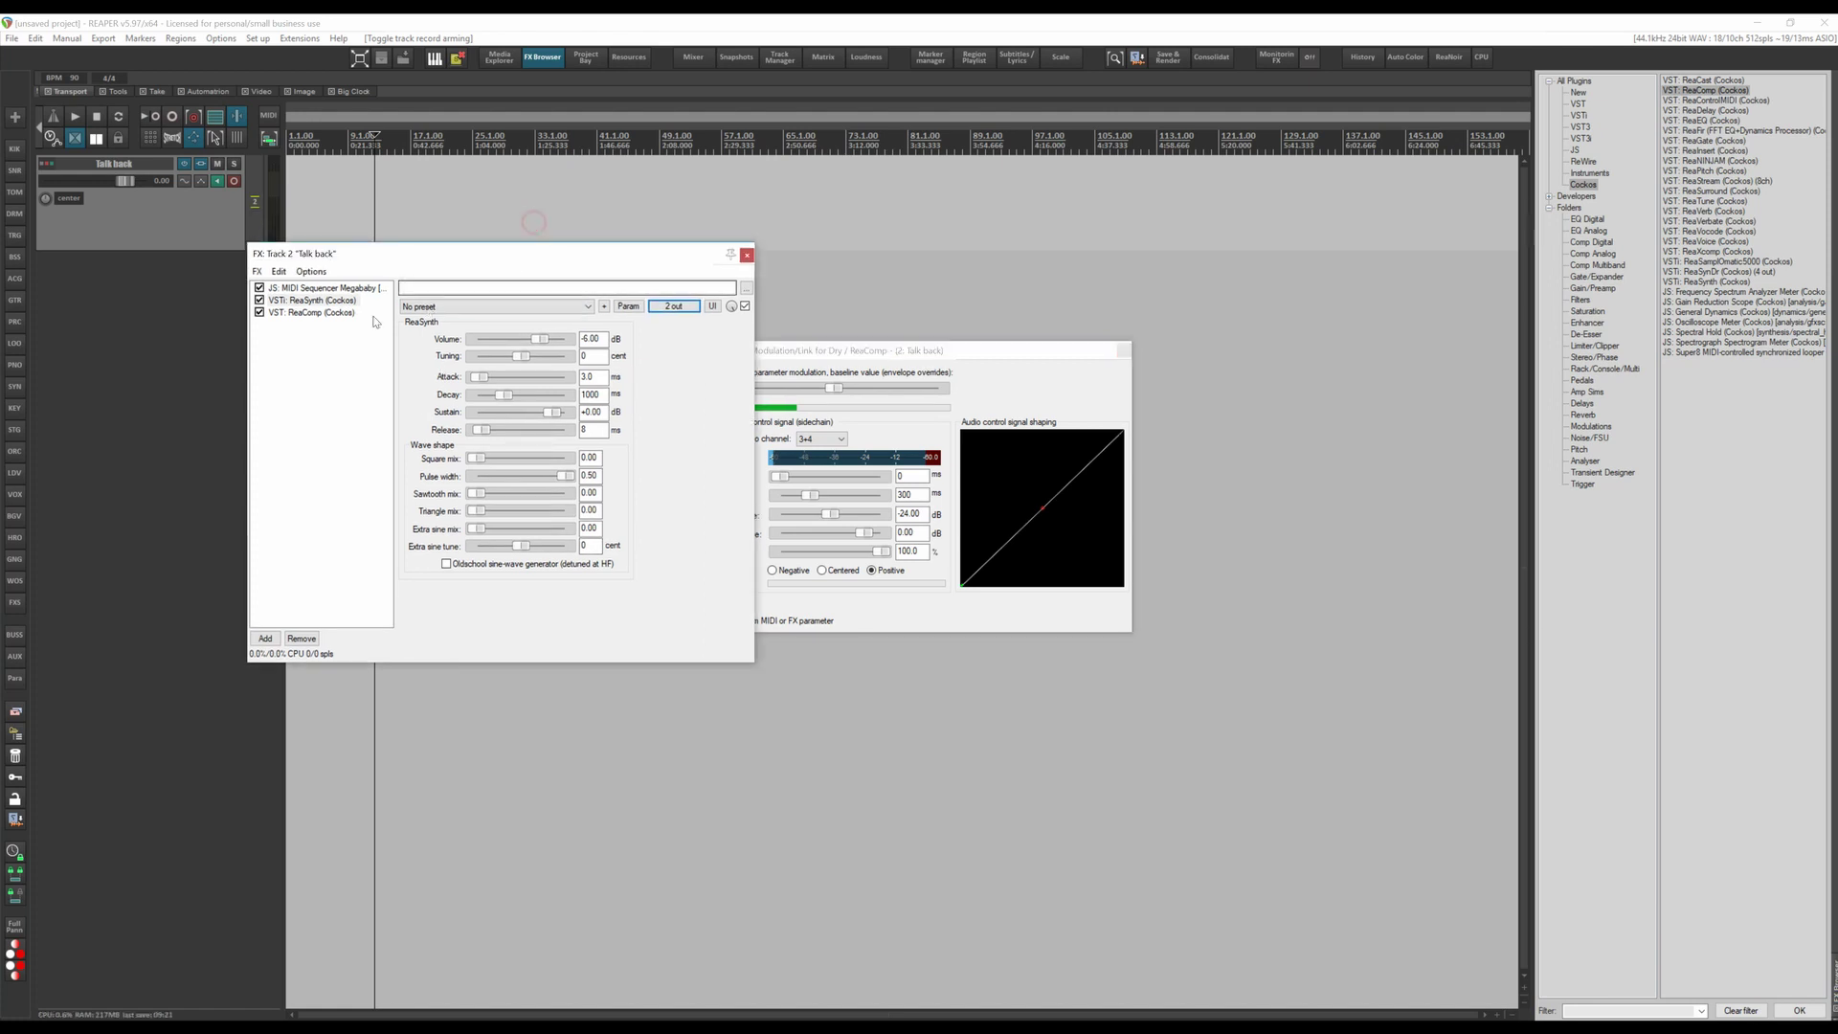
click(322, 313)
click(829, 359)
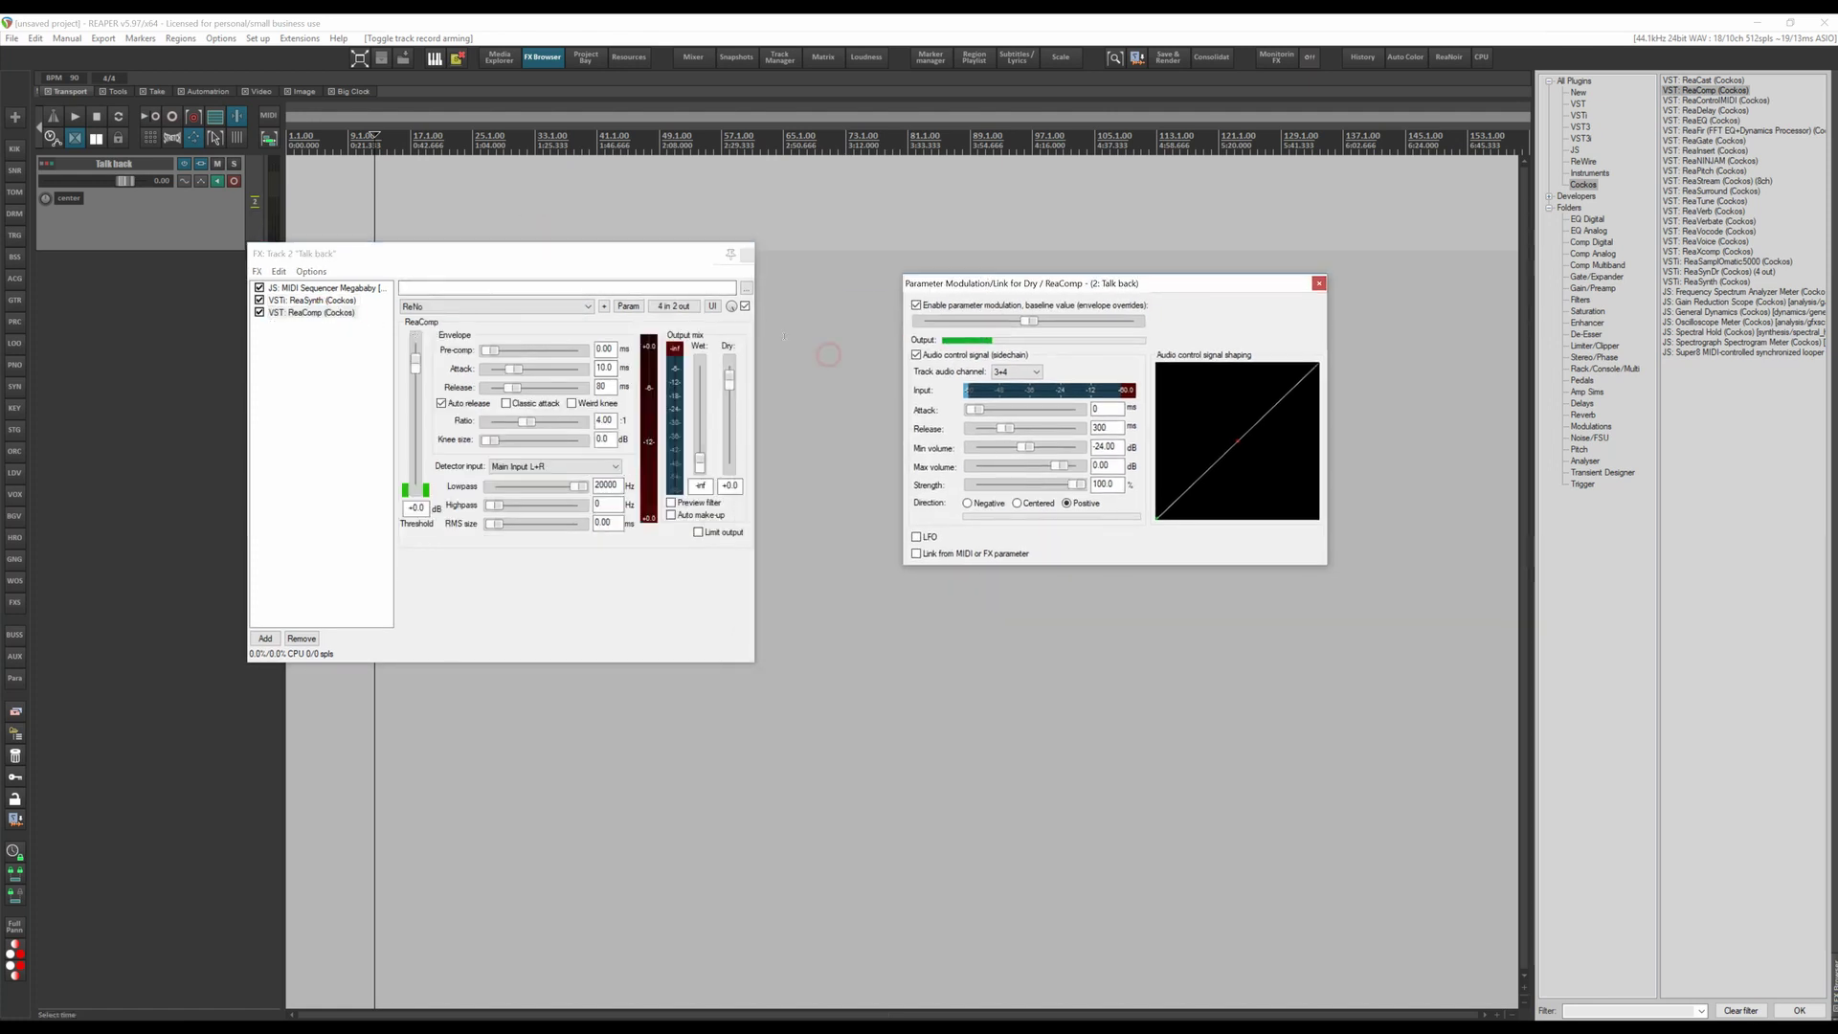
Step: Set the Dry modulation direction to Negative and briefly play the project to test its effect on ReaComp's dry level
click(968, 503)
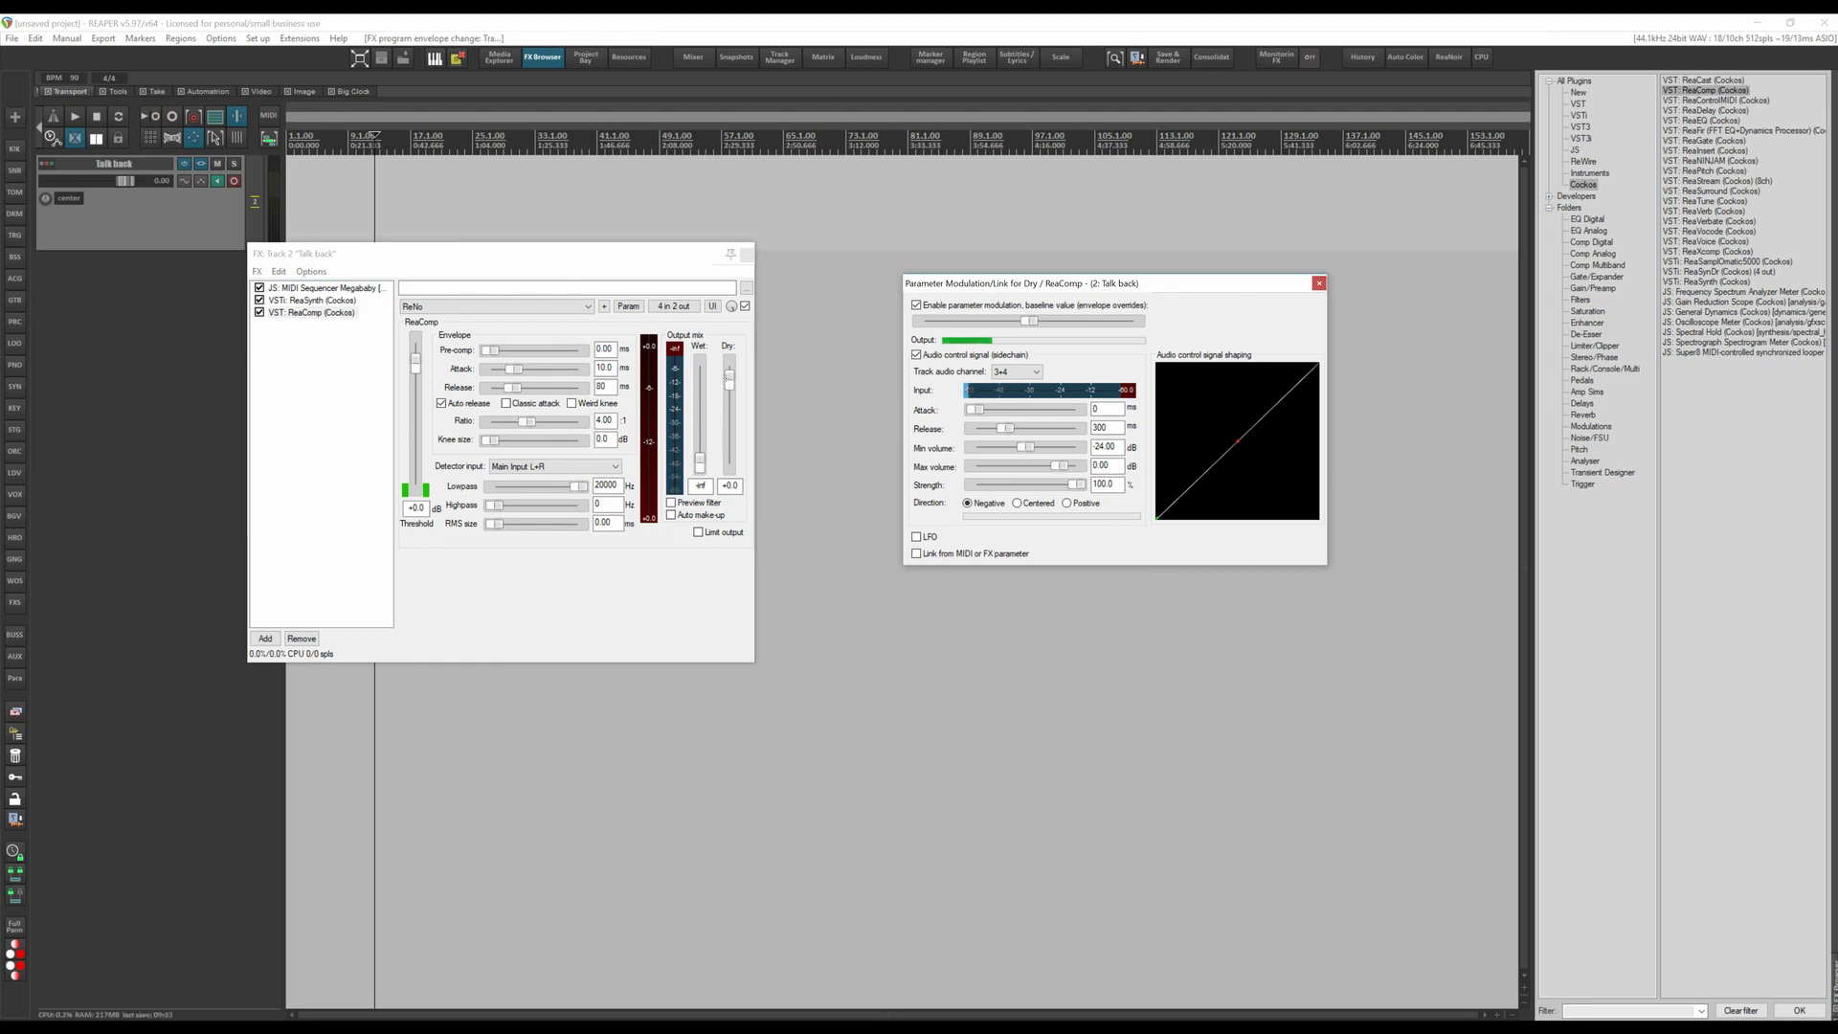
key(space)
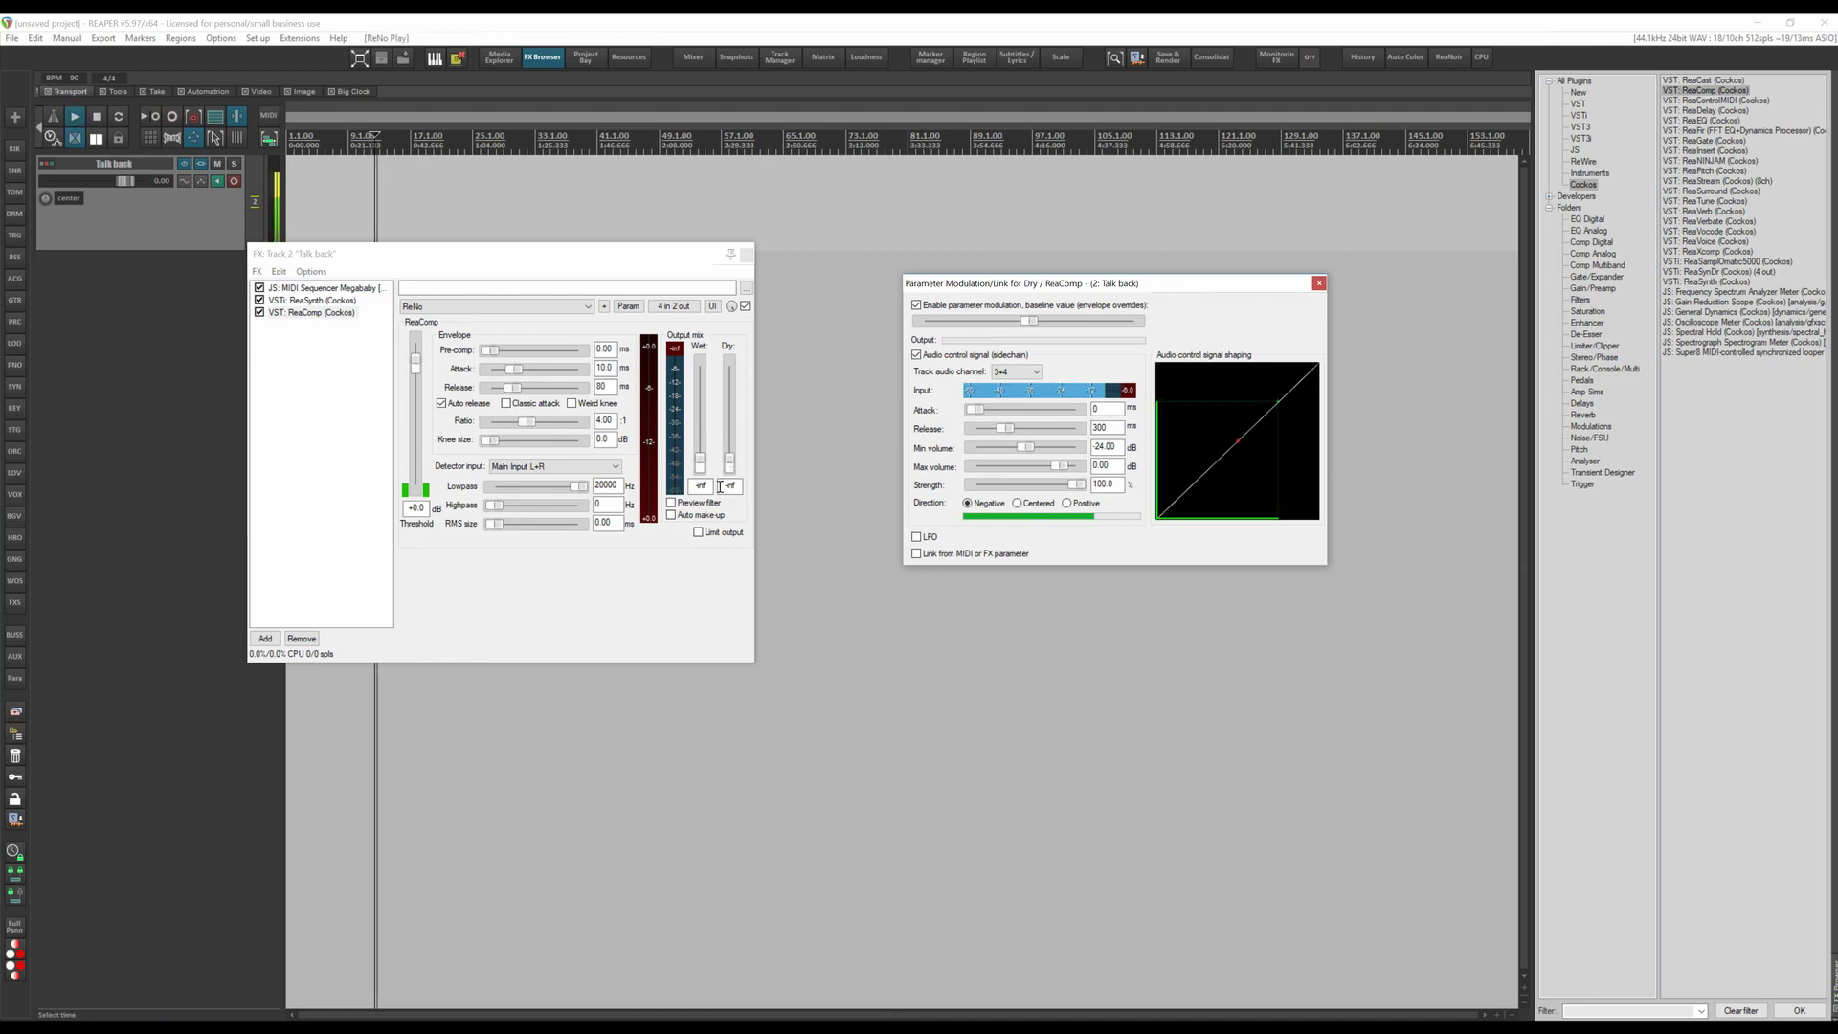
key(space)
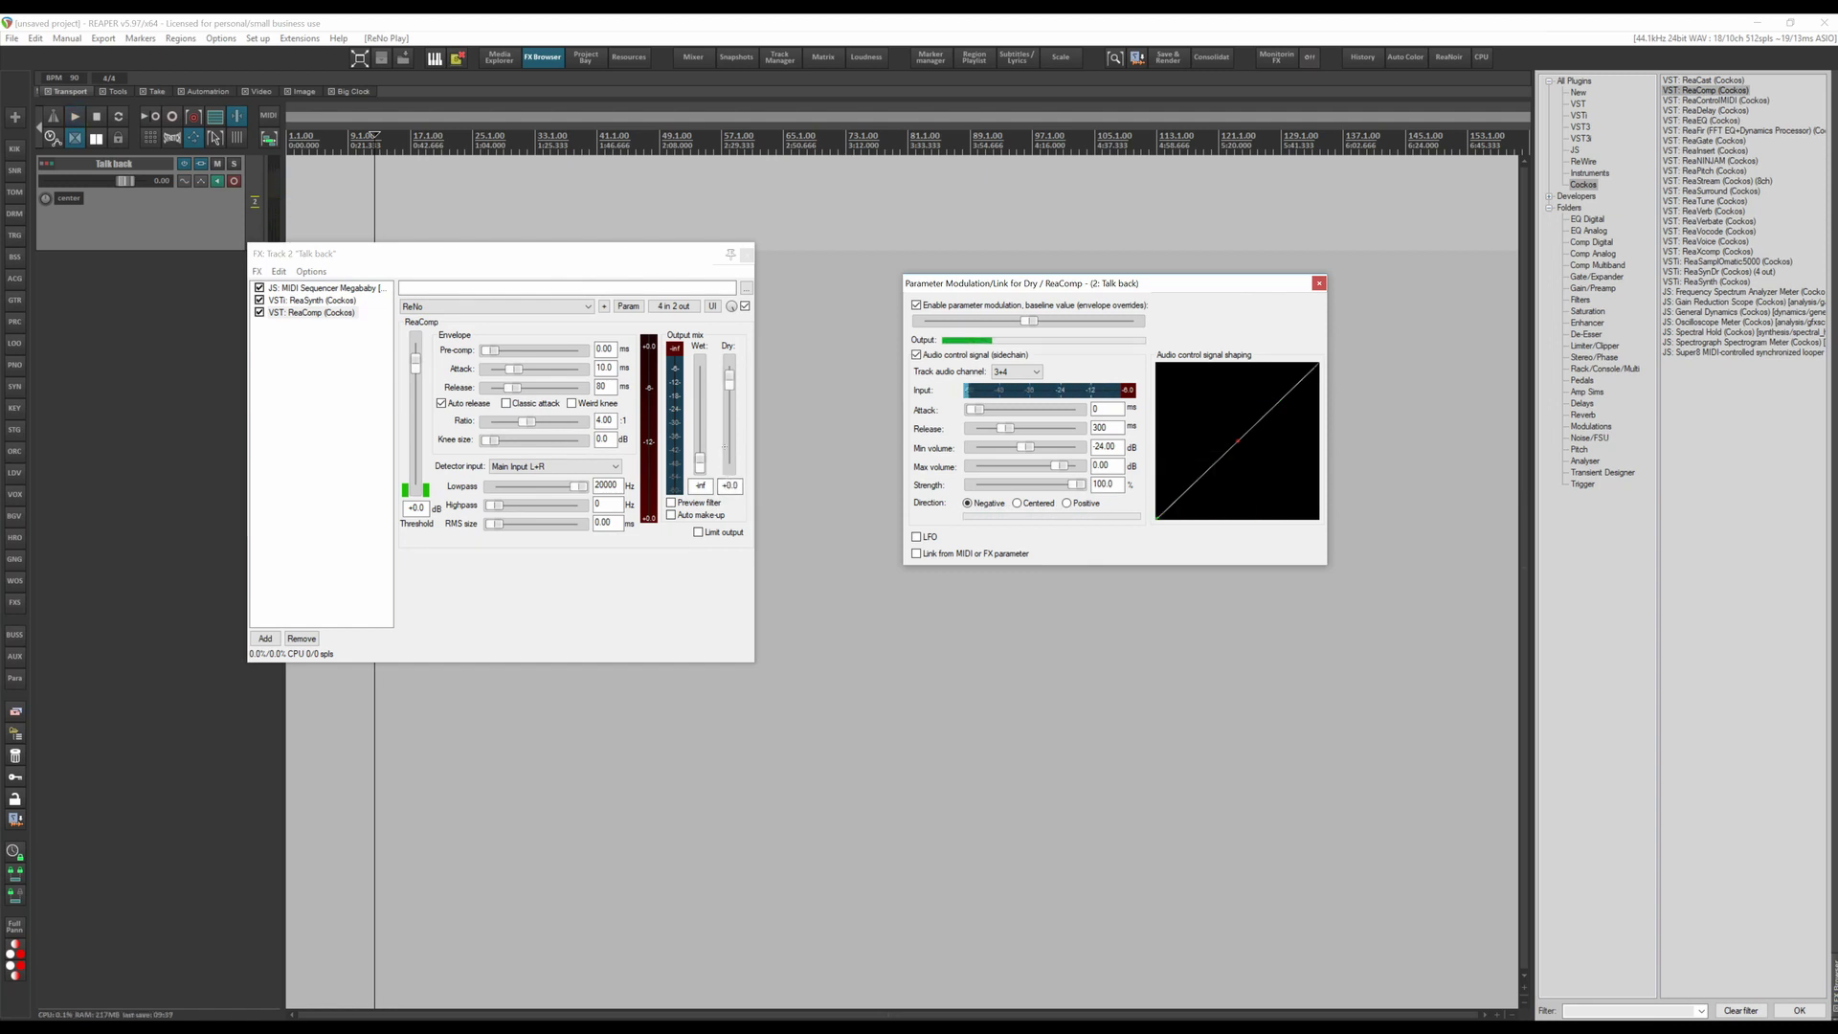
Step: Arm the Talk back track, test the mic muting during playback, and set its record mode to Record: disable (input monitoring only)
click(235, 182)
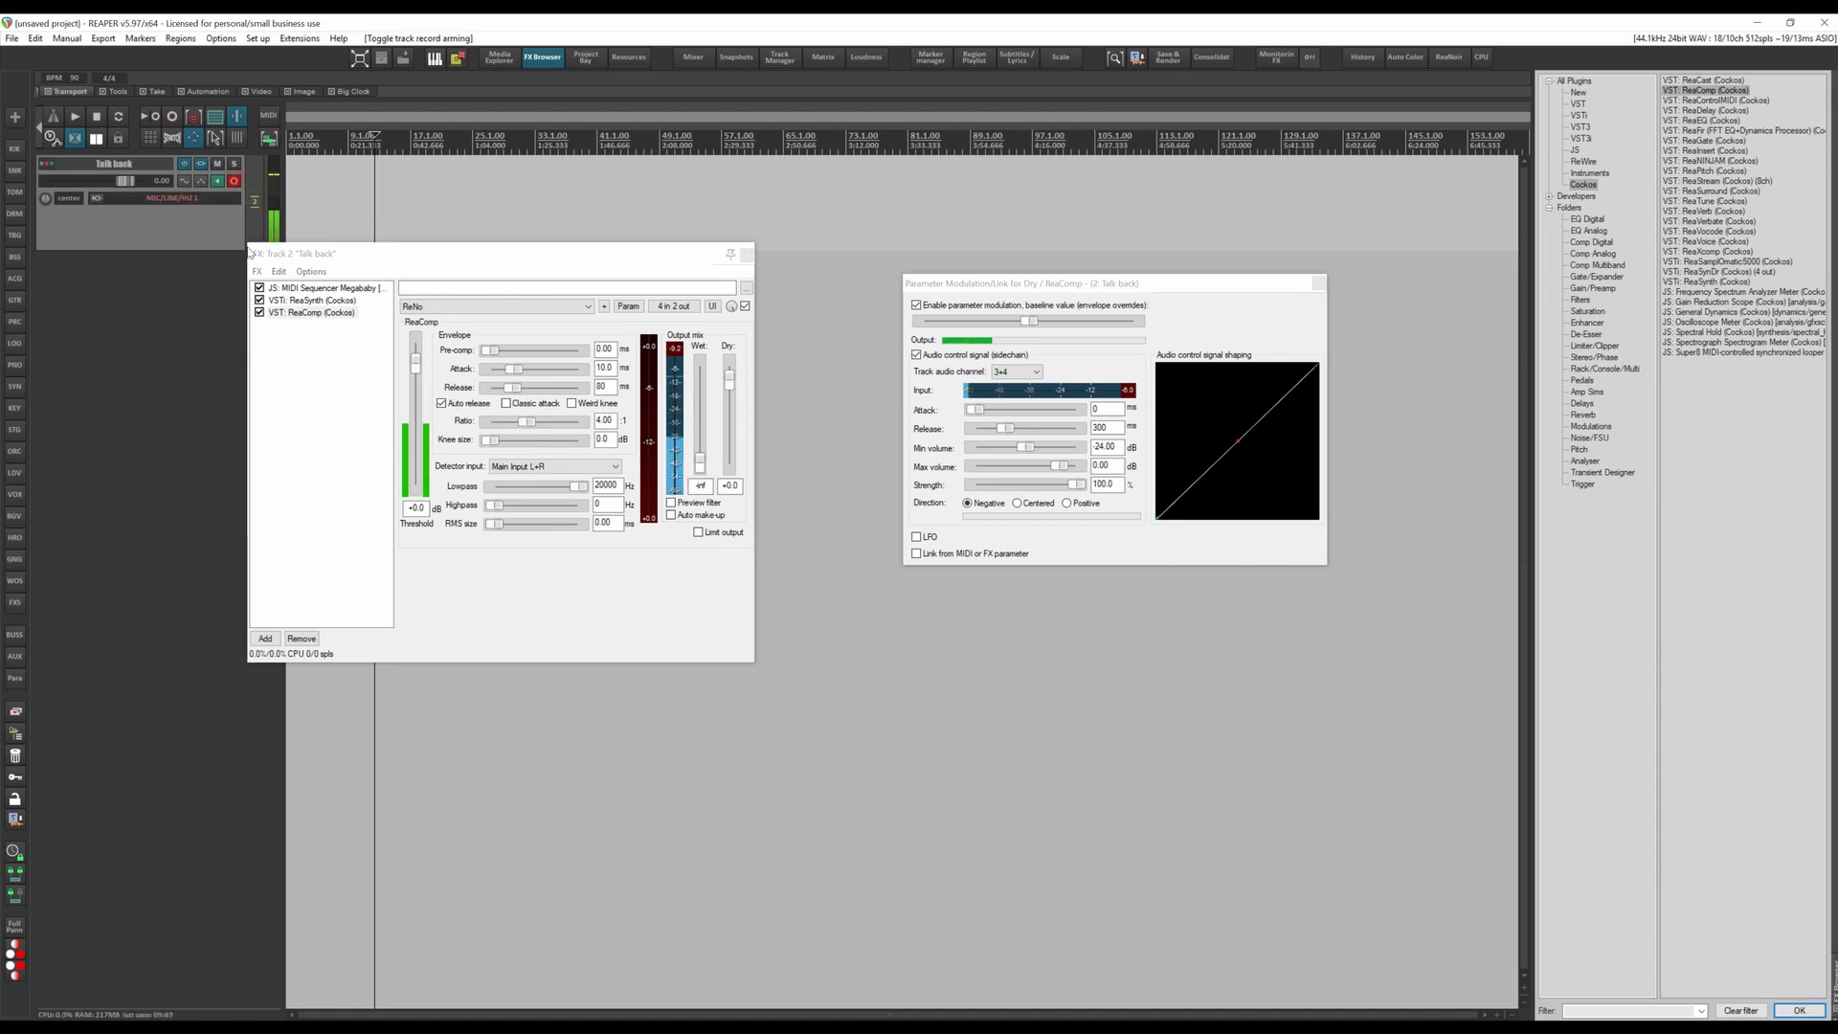
key(space)
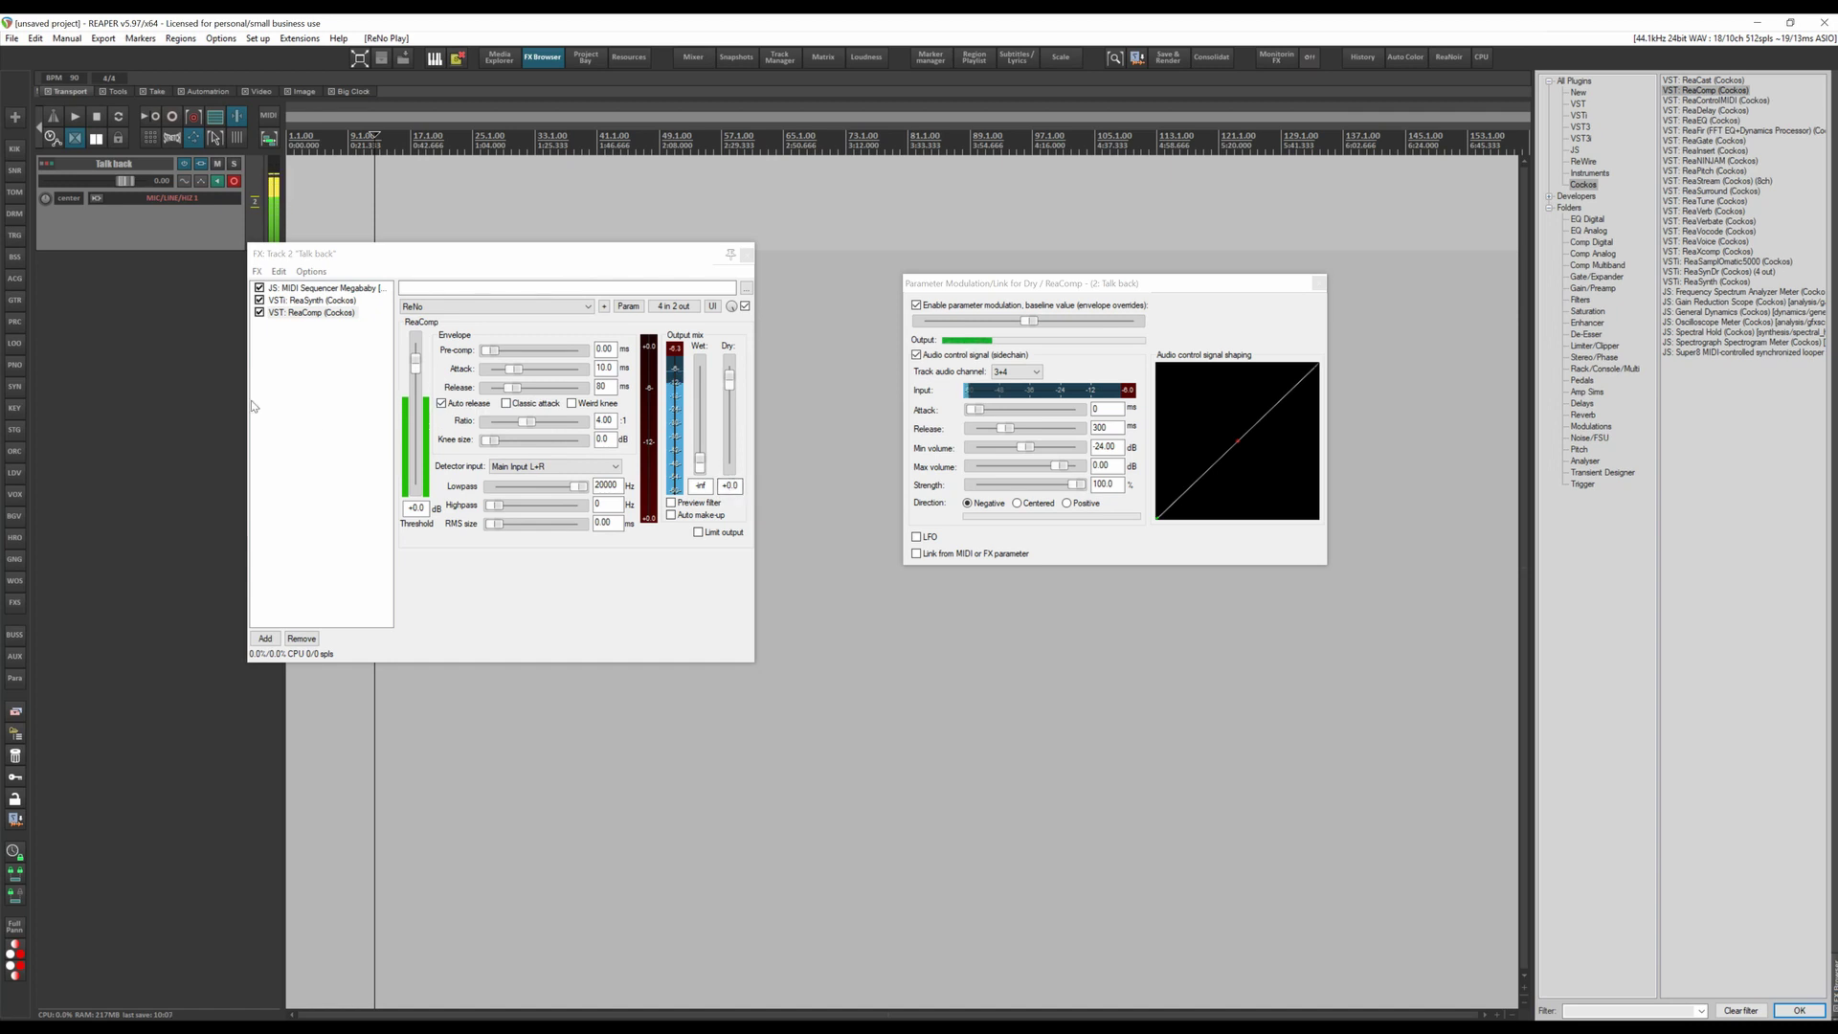
right_click(234, 182)
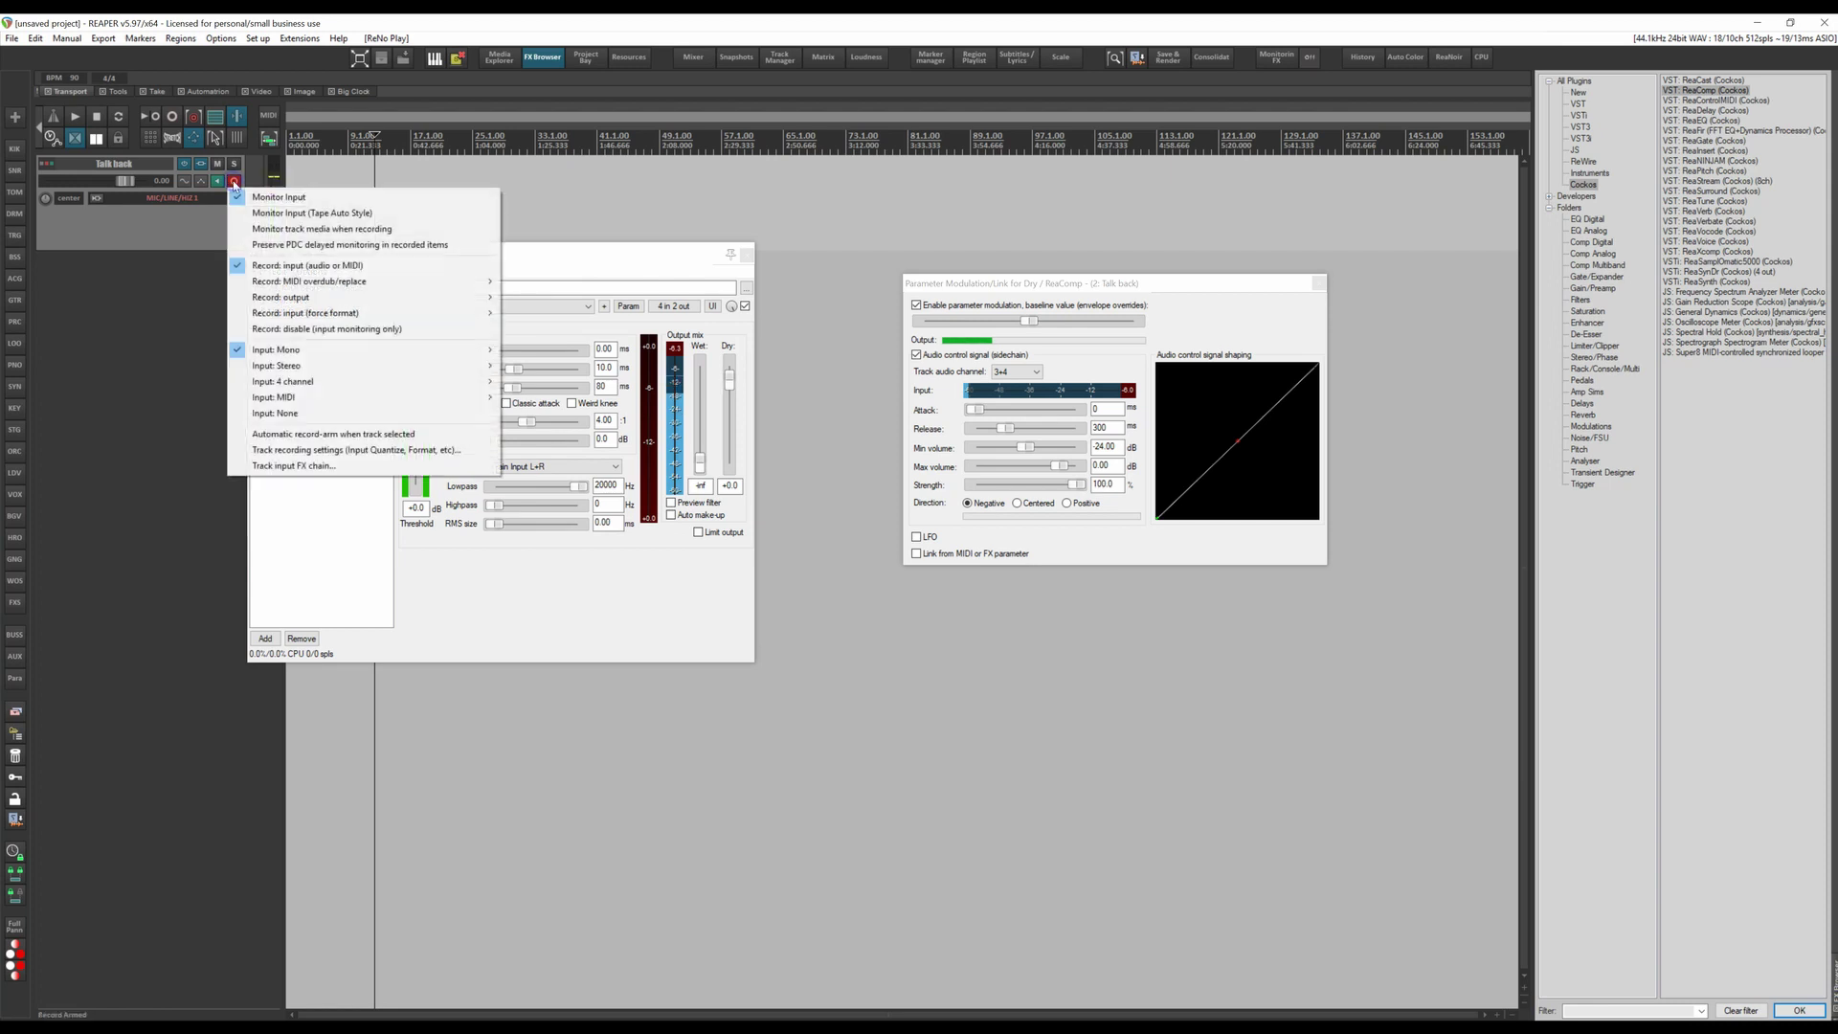
click(283, 329)
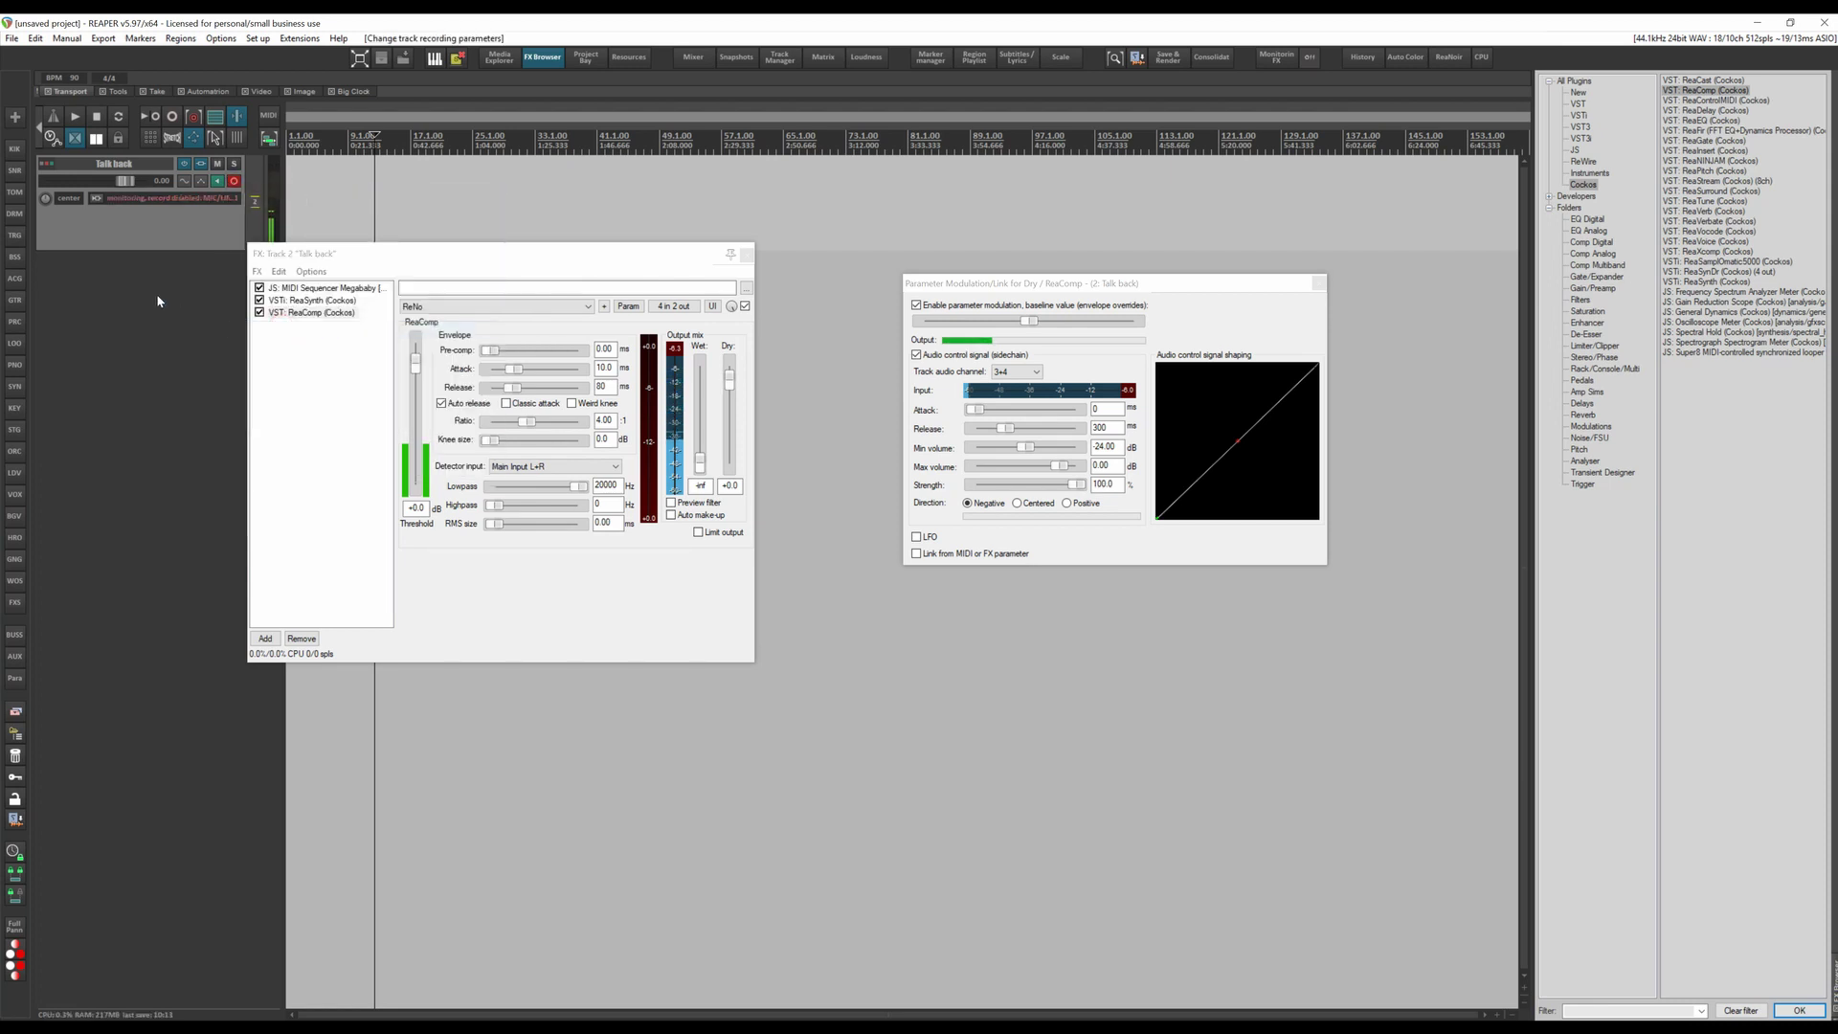
Step: Add a new track below Talk back, arm it for recording, and name it GTR
double_click(158, 300)
click(234, 276)
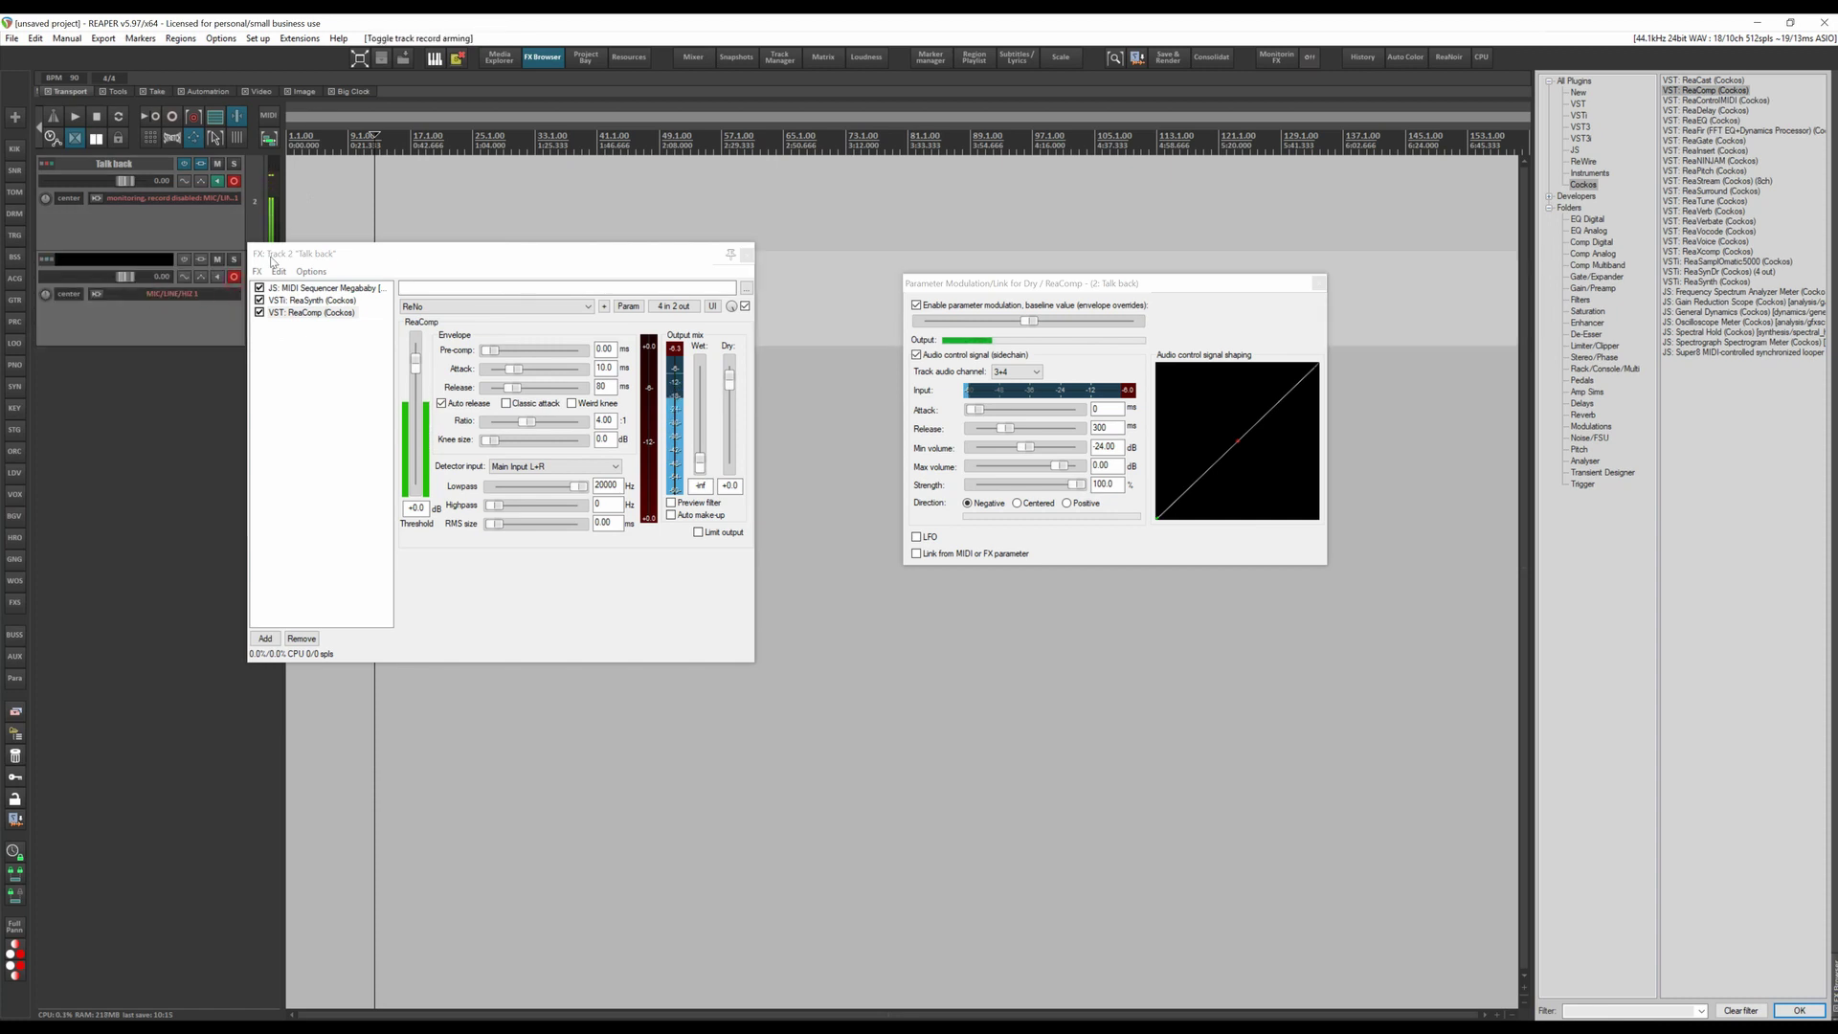
drag(272, 260, 608, 276)
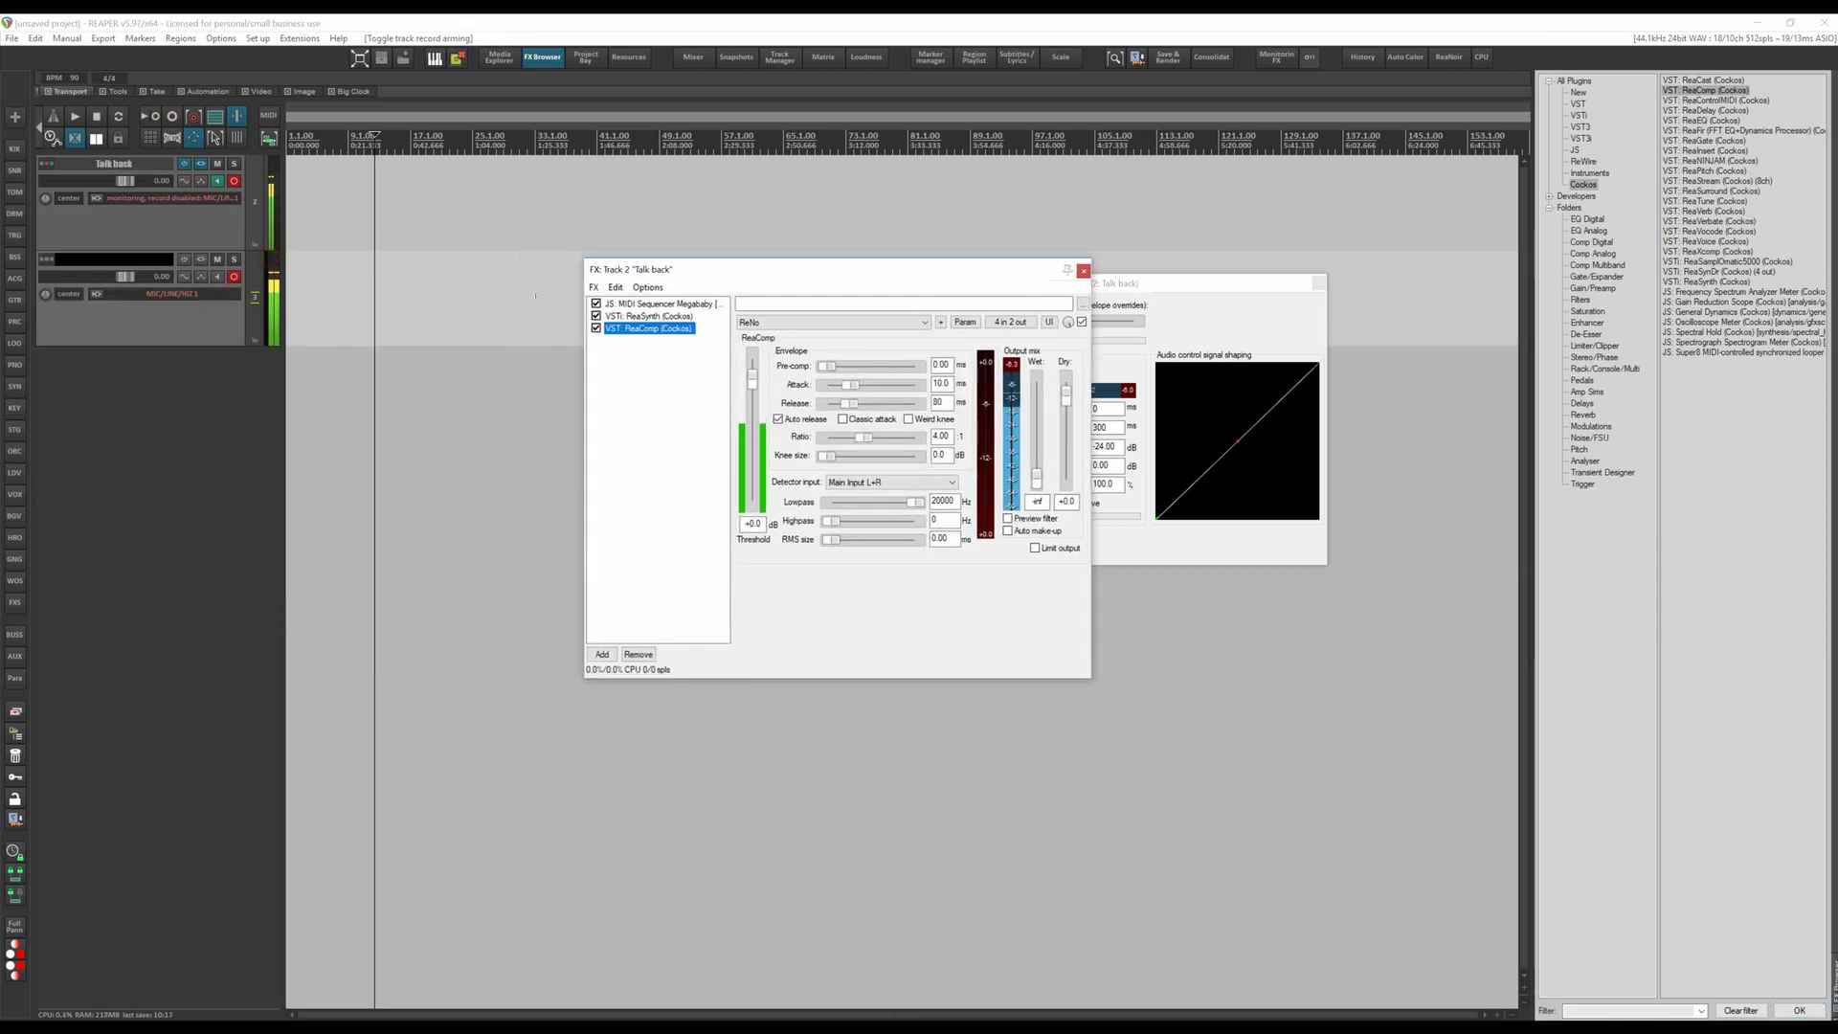
click(154, 264)
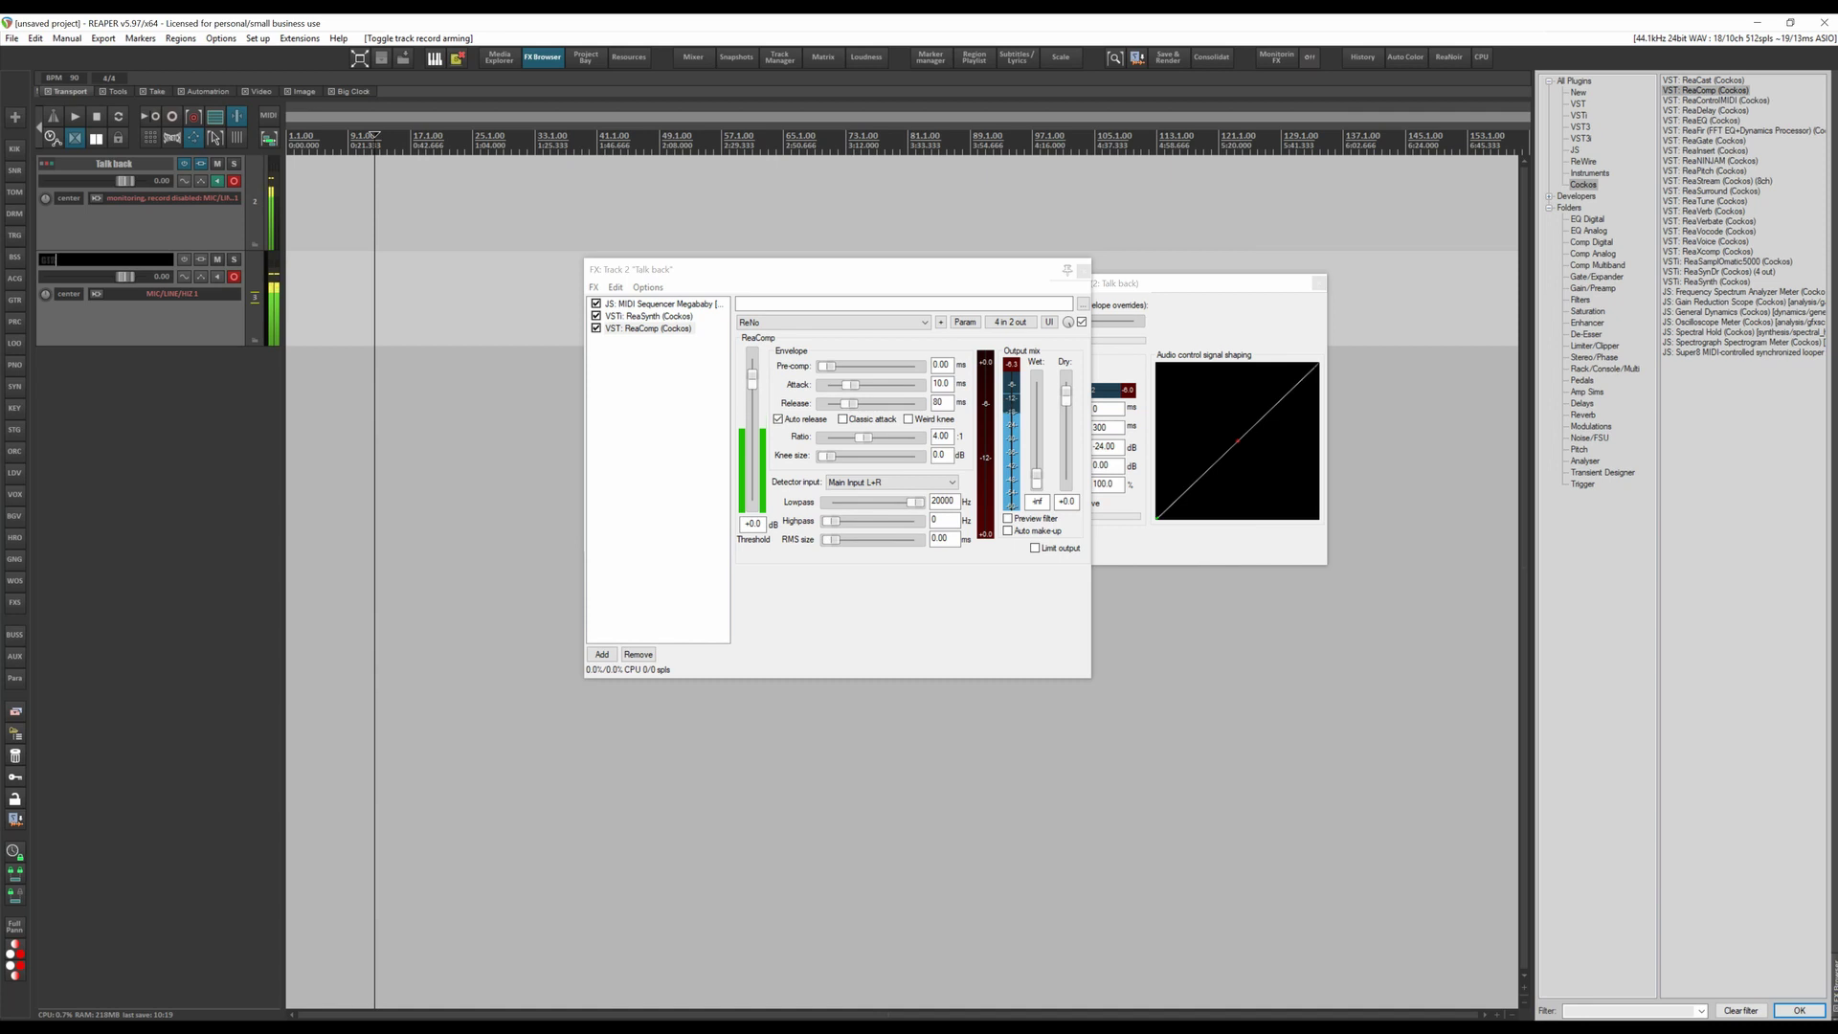
key(Return)
Step: Record a short test take on the GTR track from near the project start
click(327, 147)
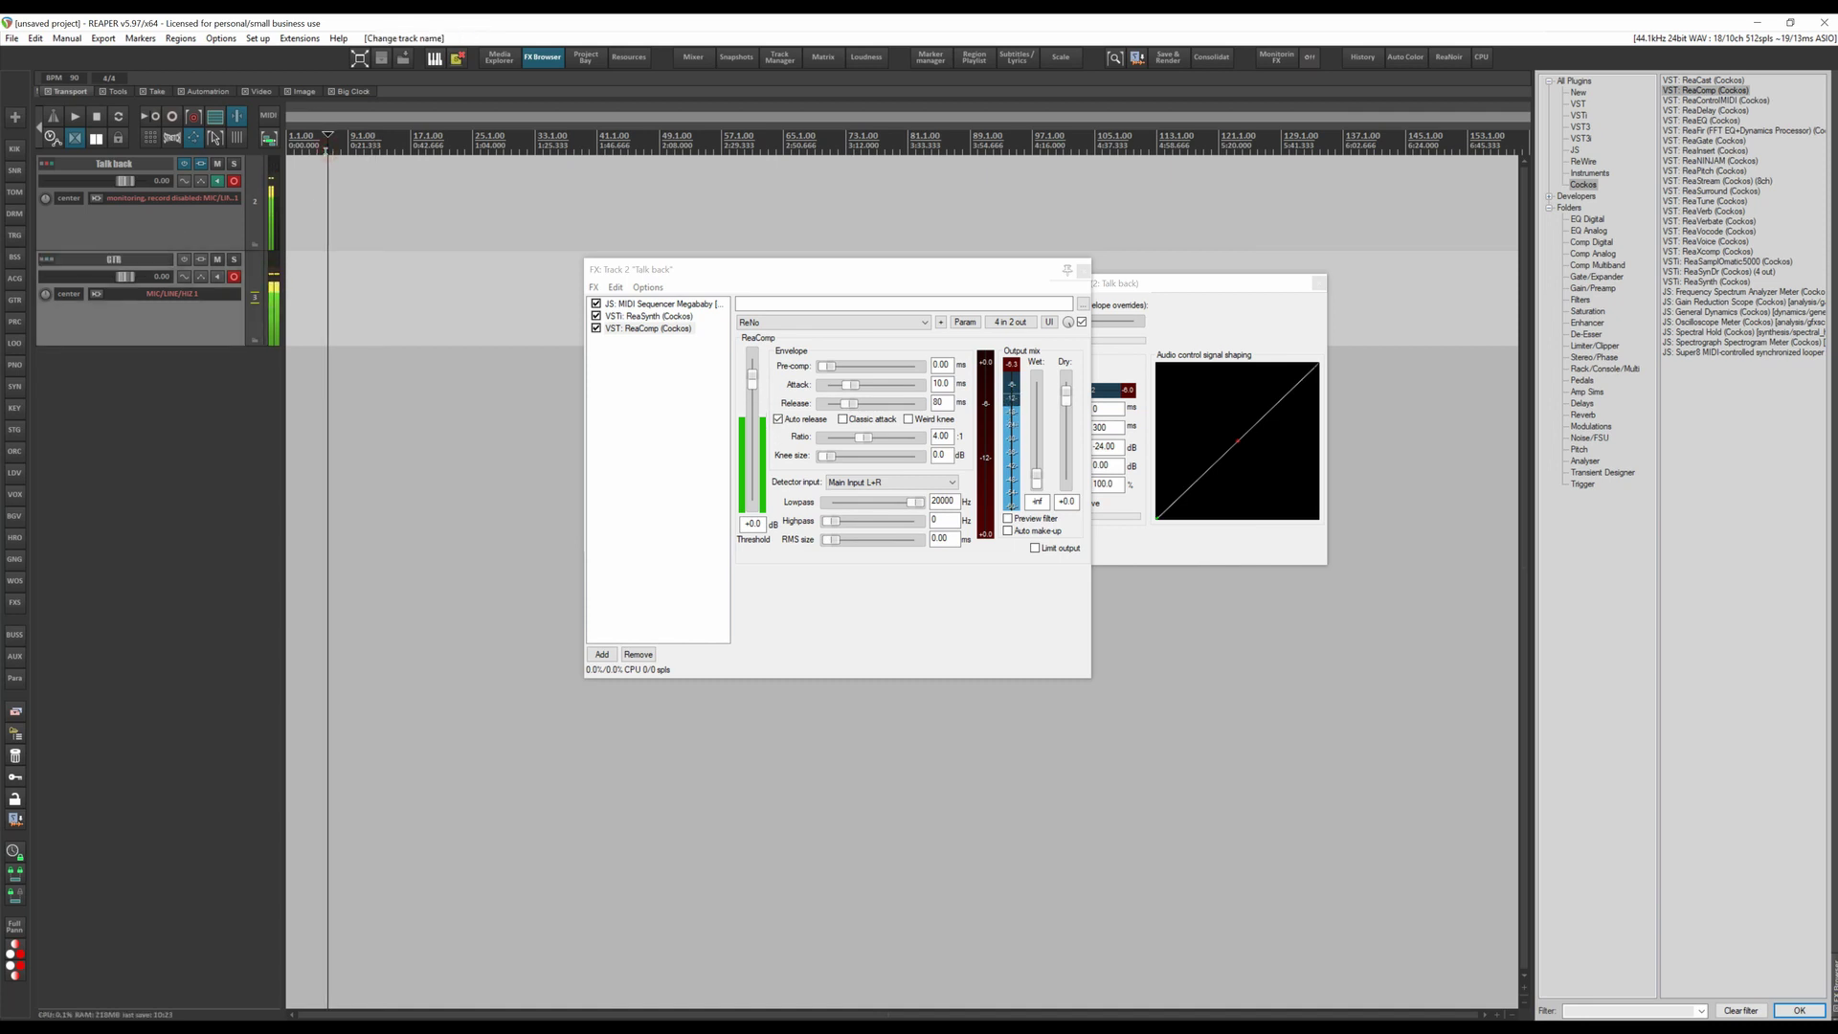
click(172, 116)
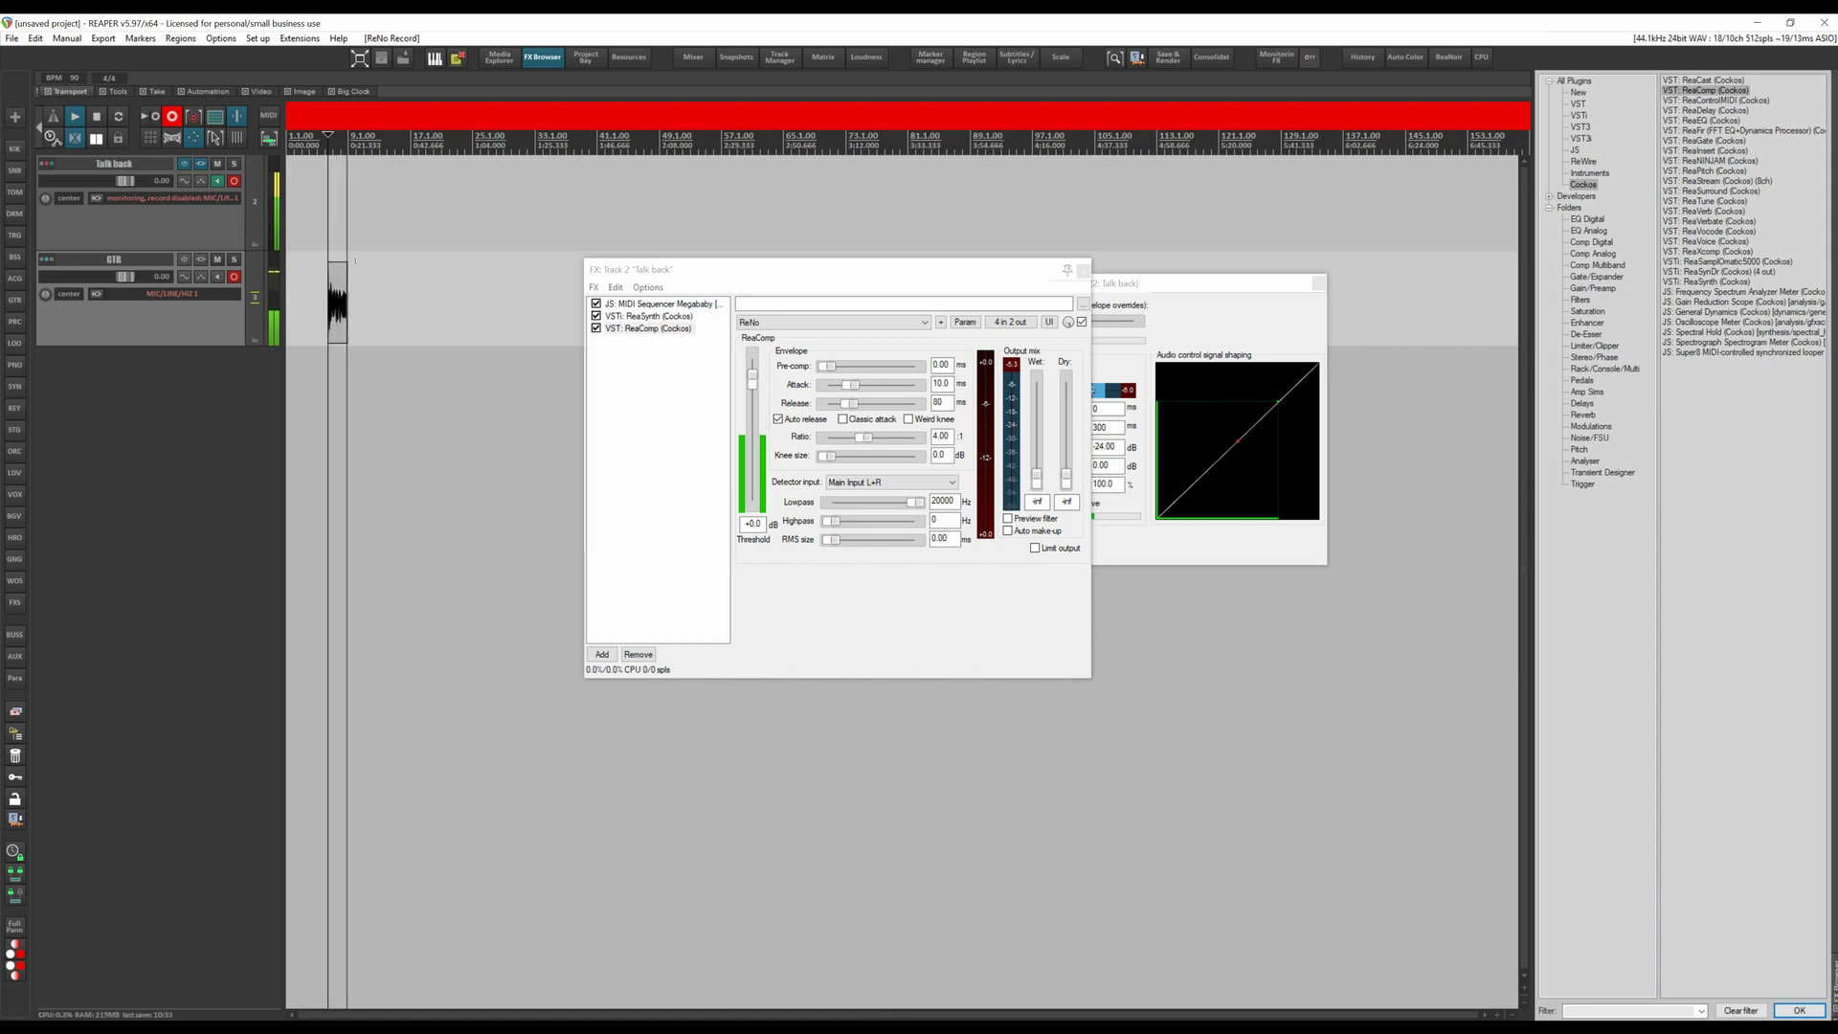
key(space)
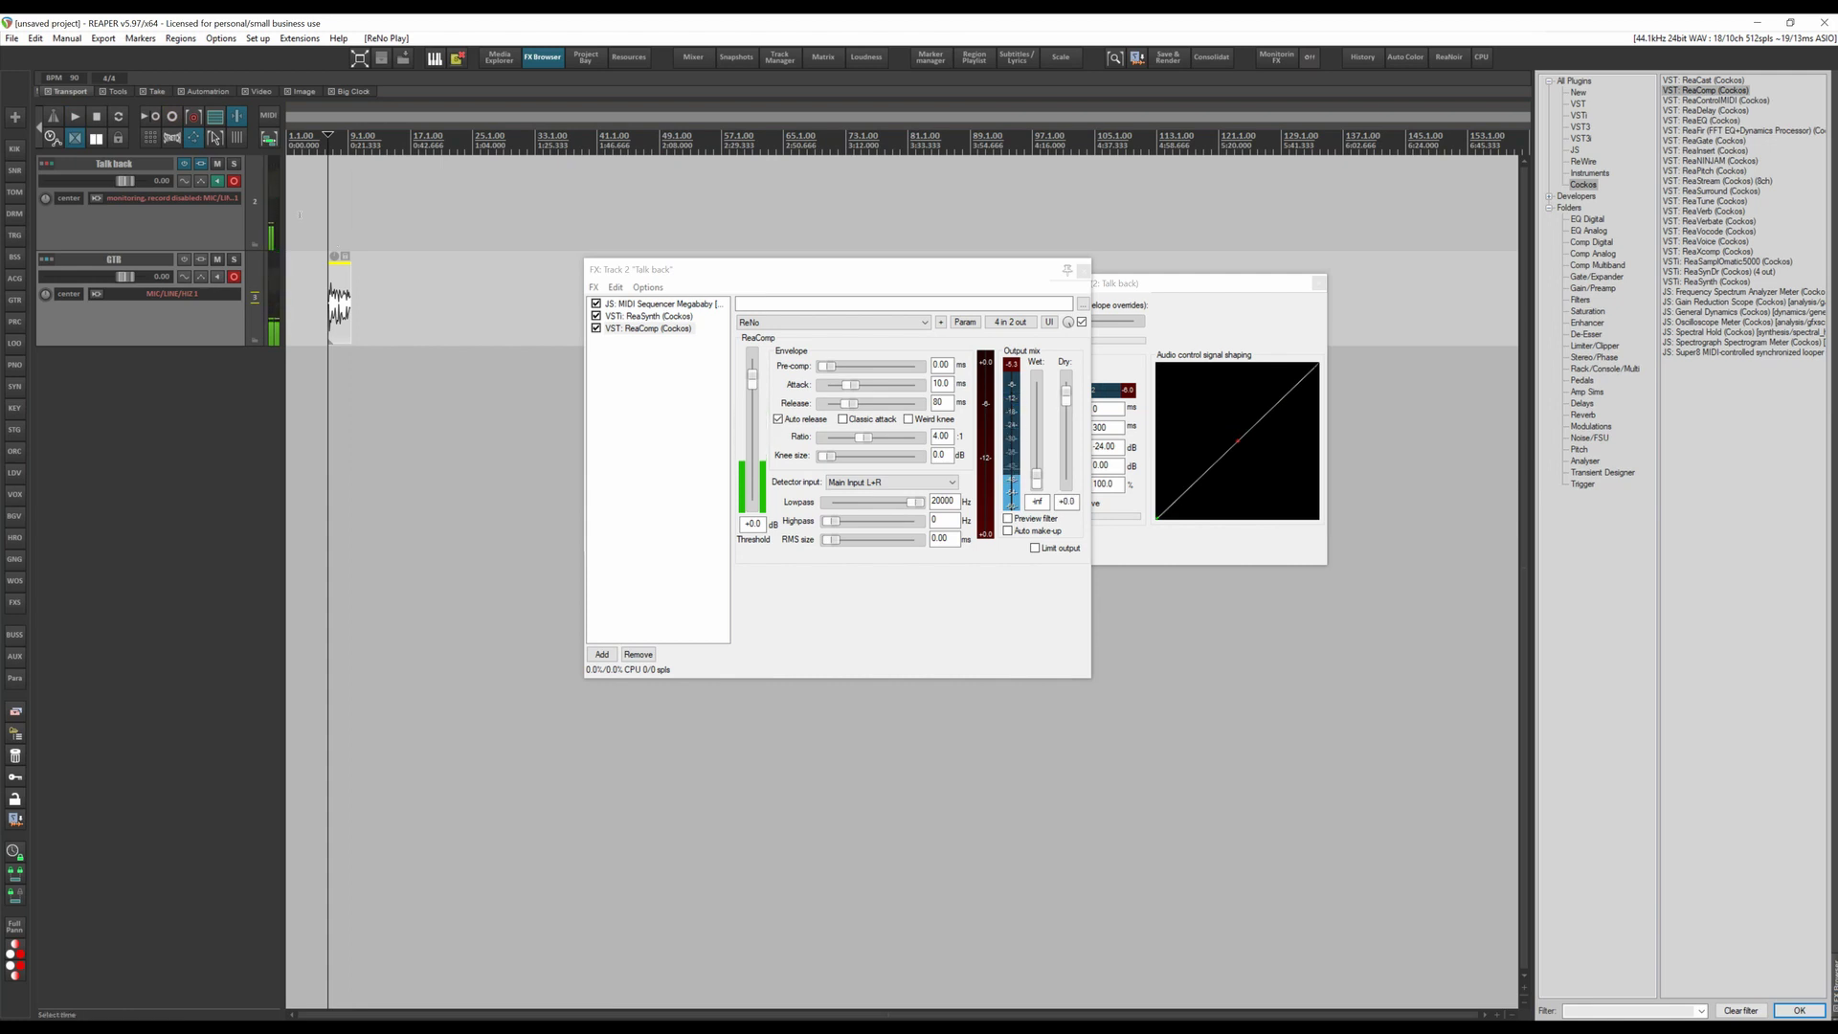
Step: Demonstrate toggling the Talk back track's record arming, leave it disarmed, and mute the GTR track
click(238, 182)
click(234, 181)
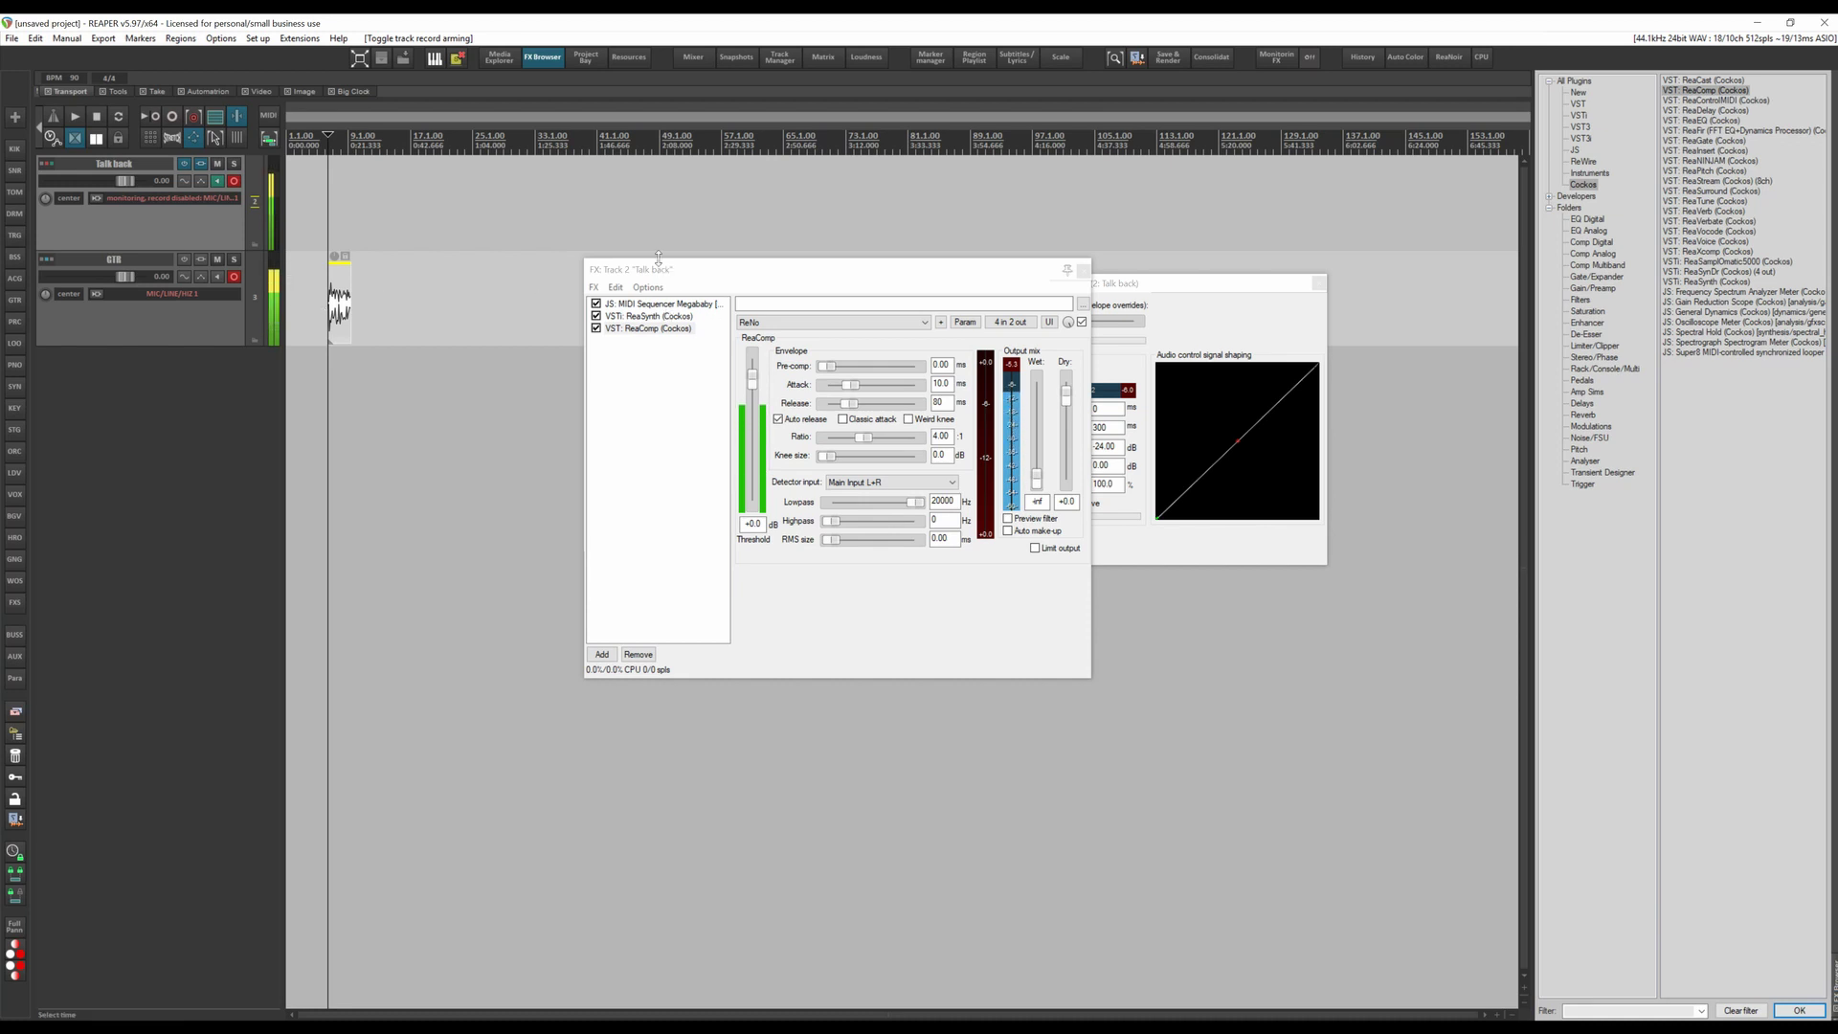
click(235, 181)
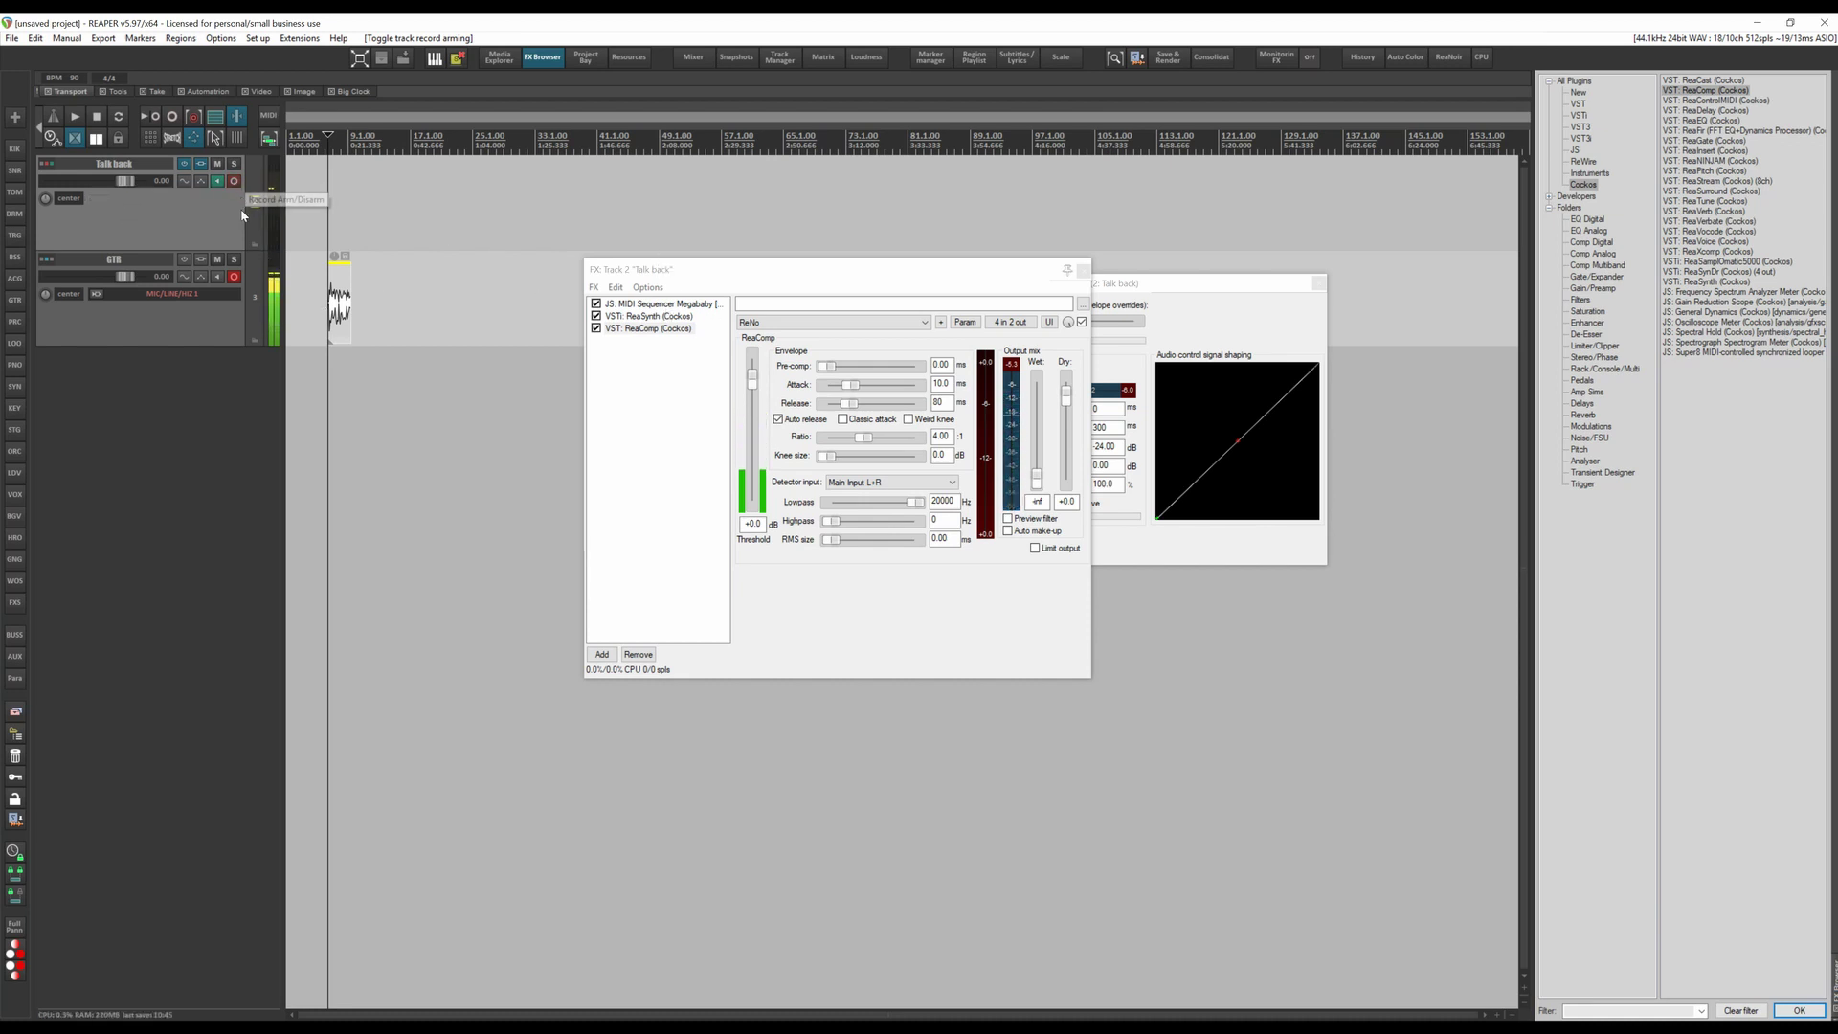
click(217, 261)
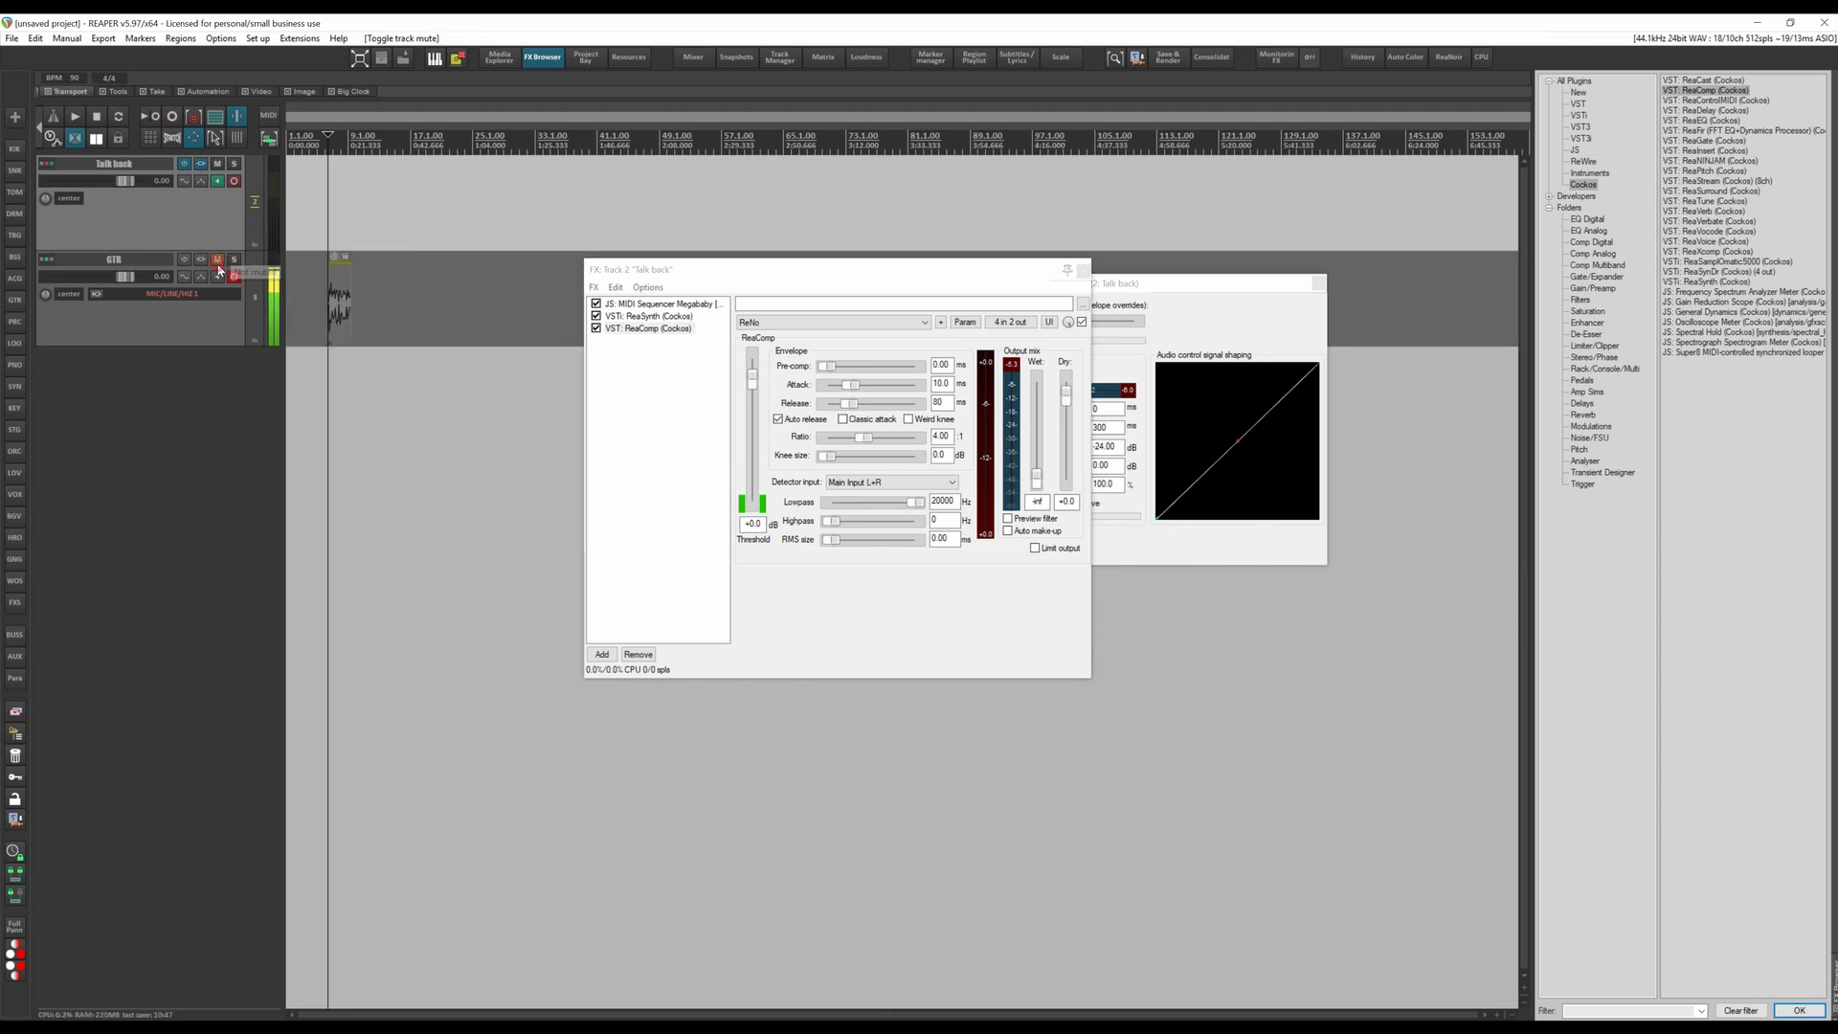
Step: Open the list of track templates available for inserting a track
right_click(226, 208)
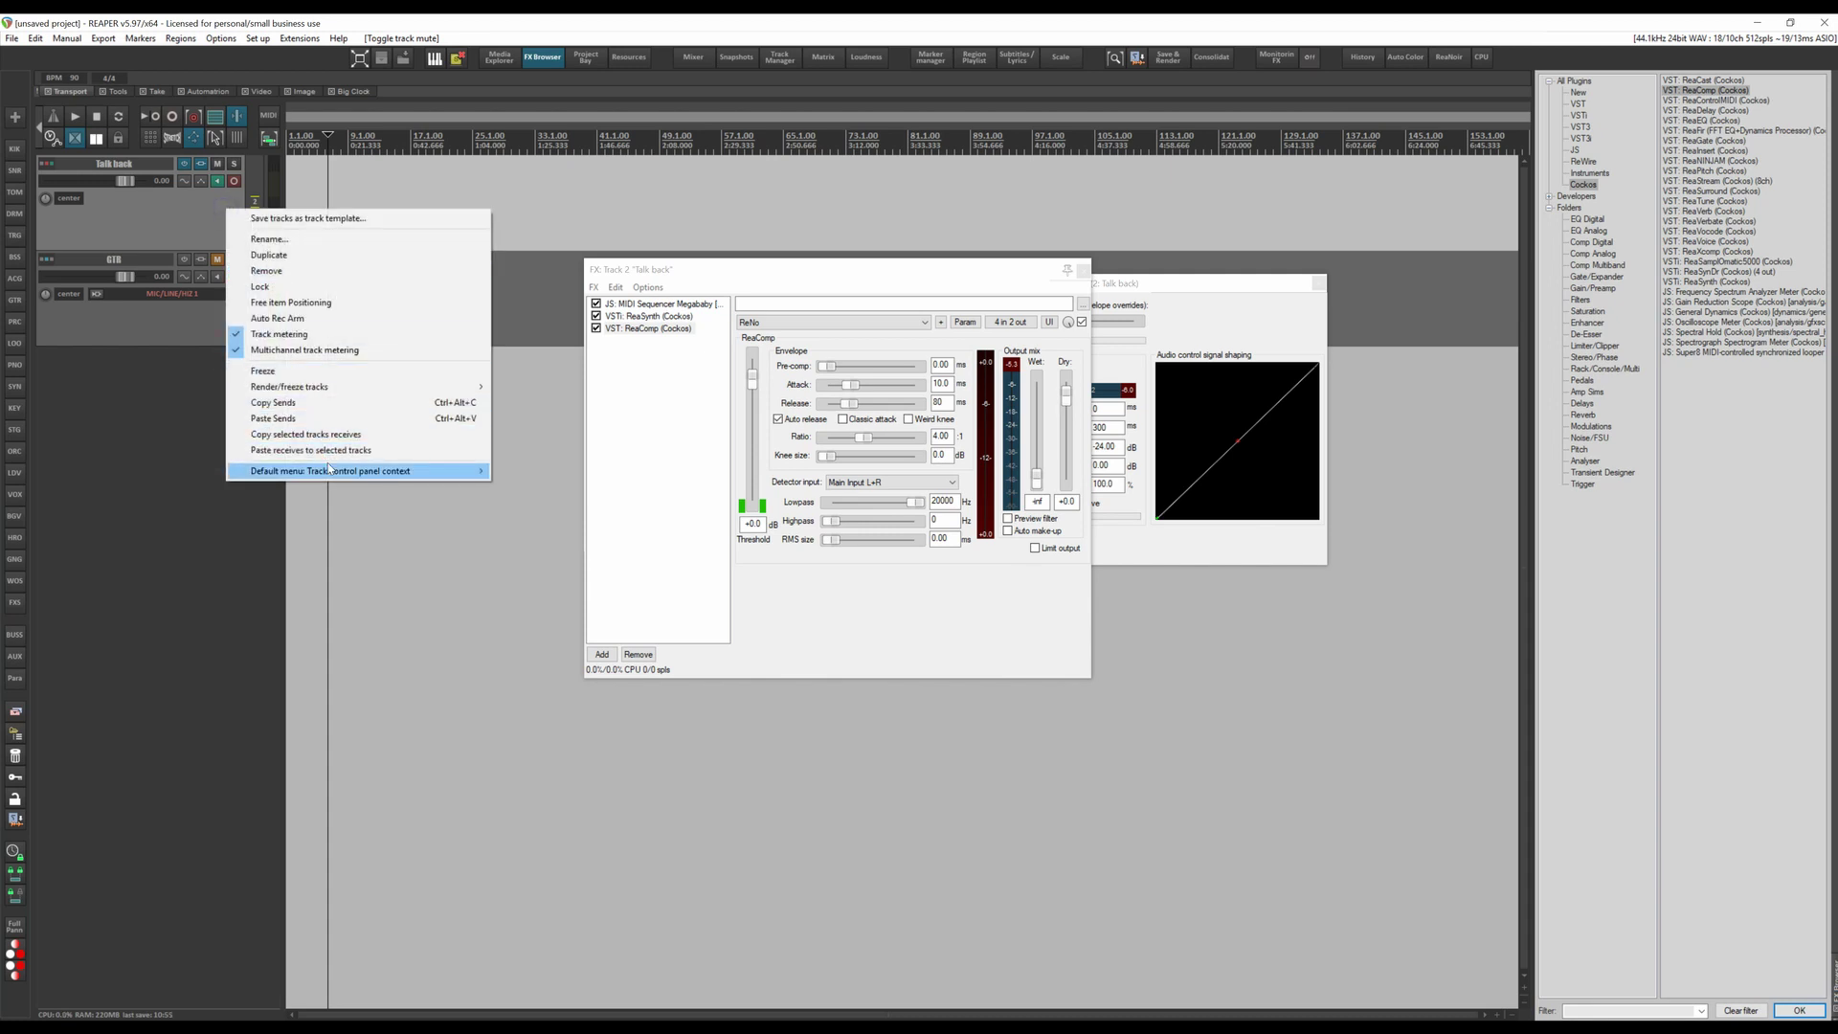
mouse_move(457, 468)
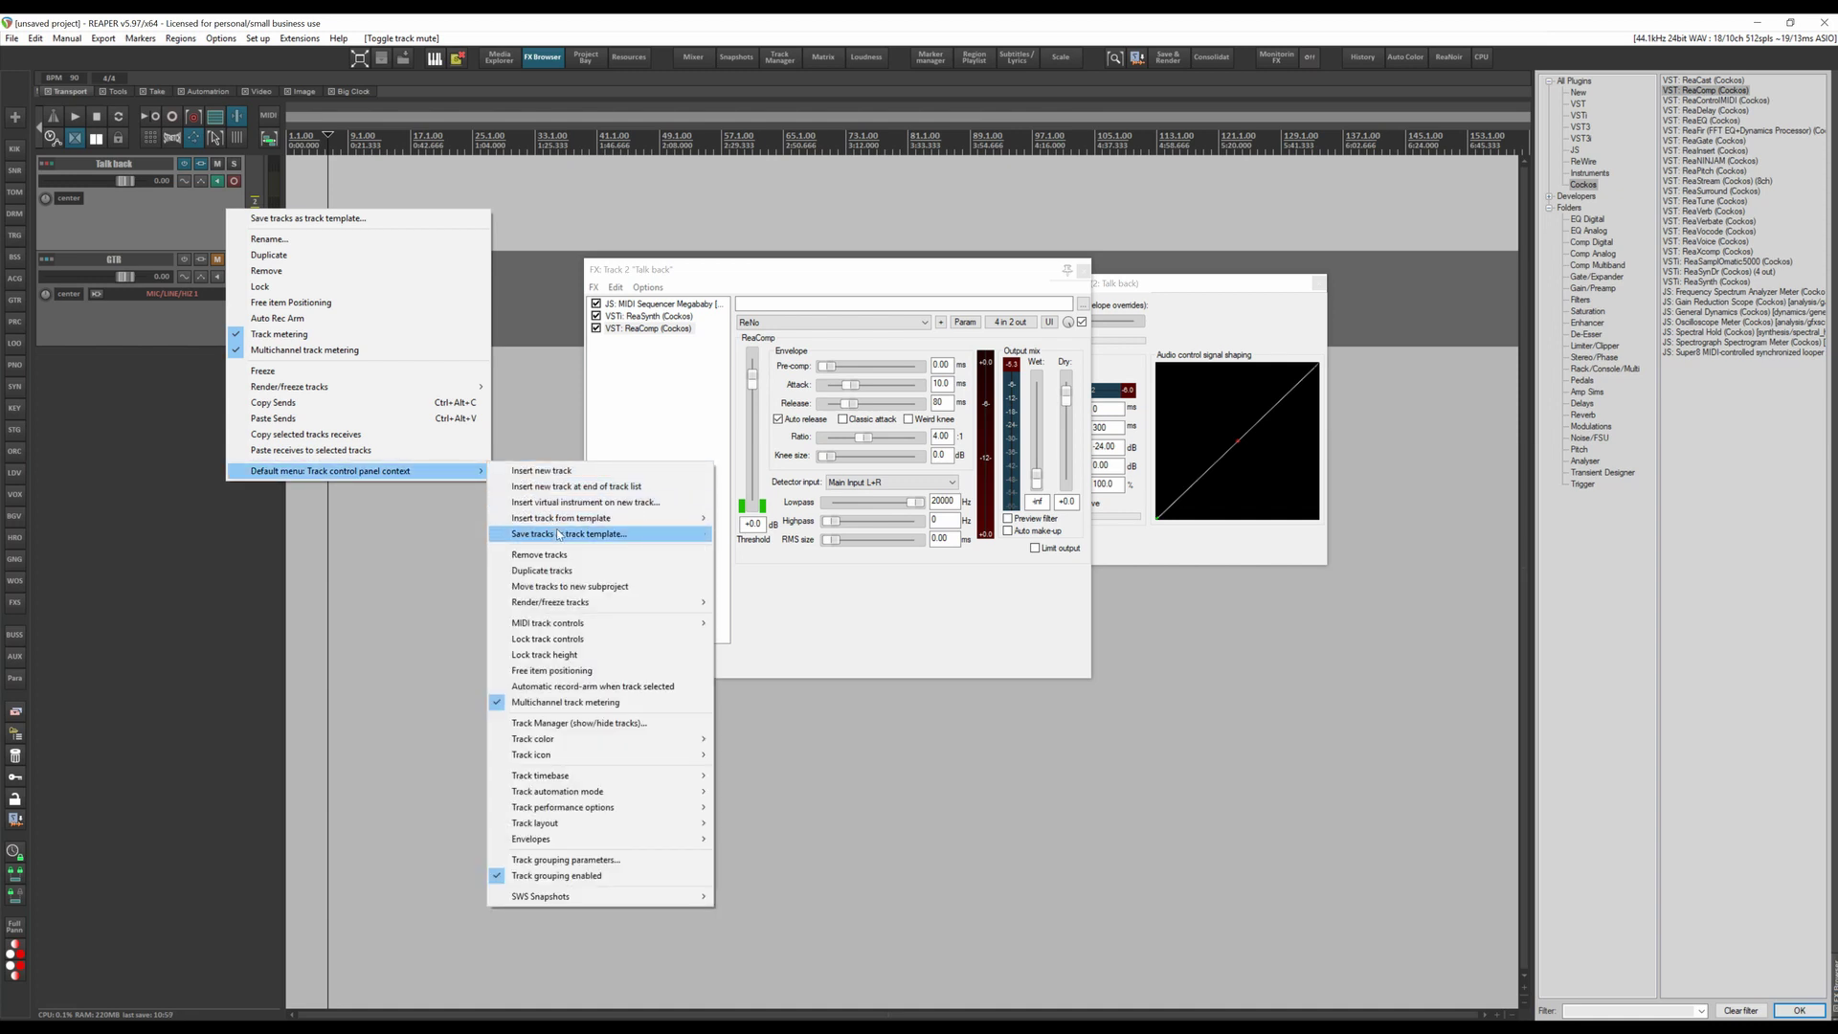
mouse_move(571, 521)
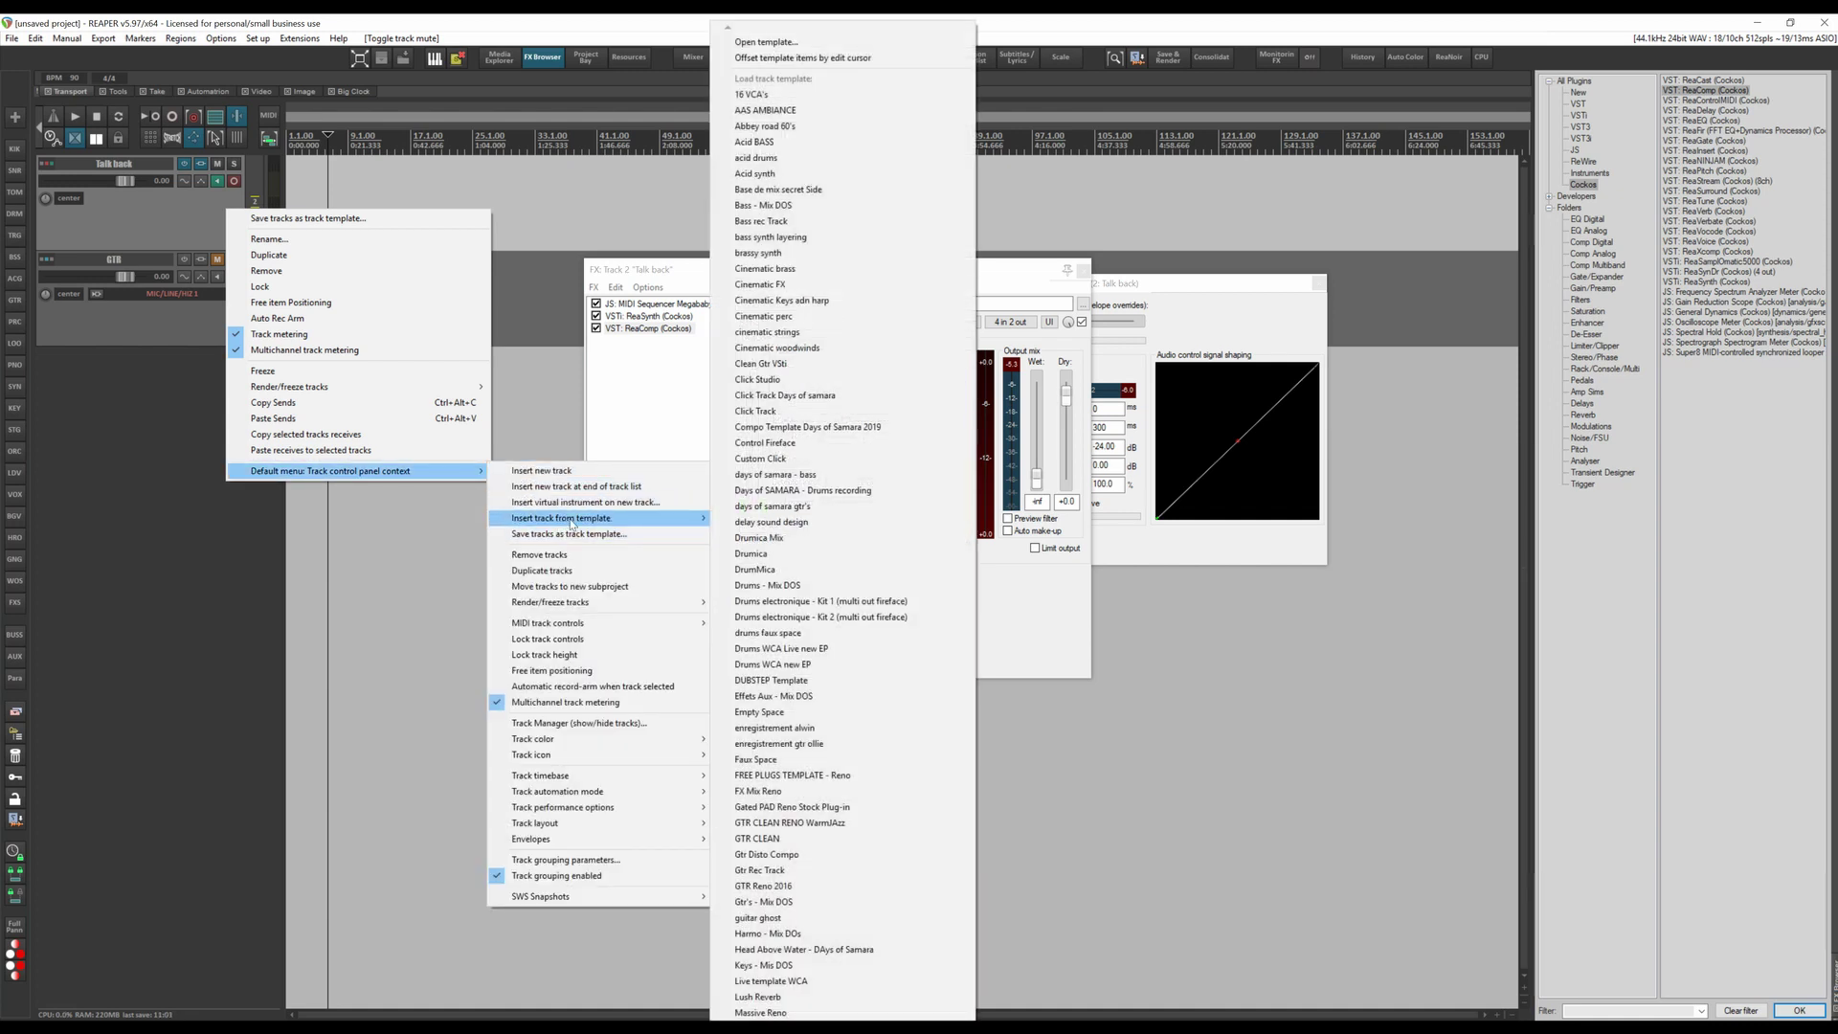